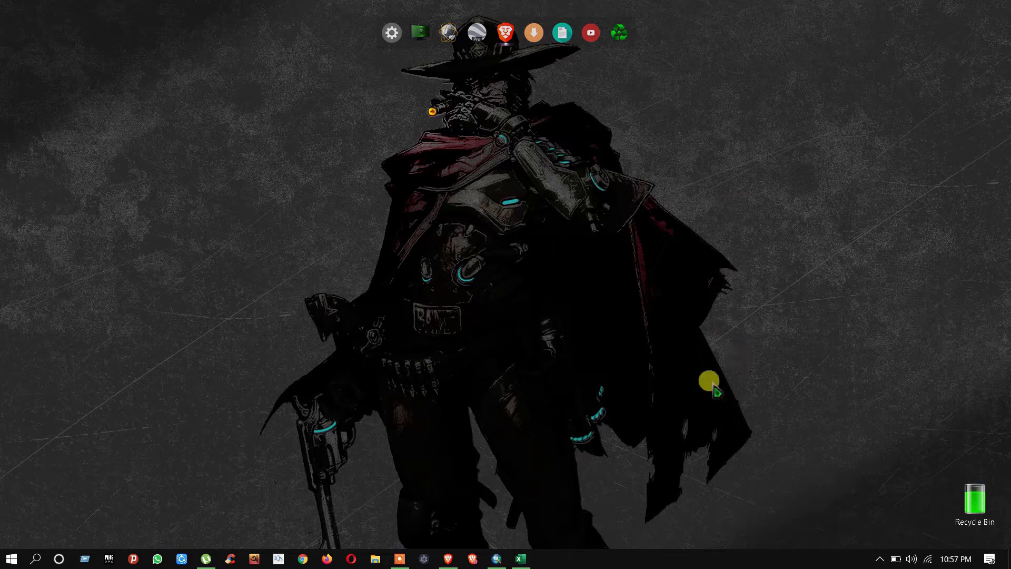
Review the district case table in the COVID-19 in Bangladesh Wikipedia article, then minimize Brave
mouse_move(446, 554)
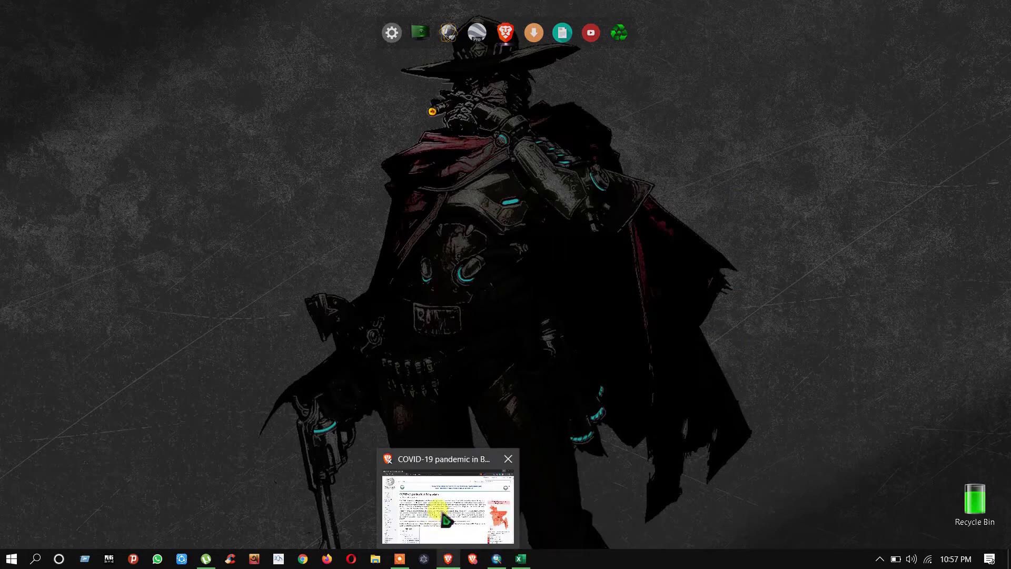
click(446, 520)
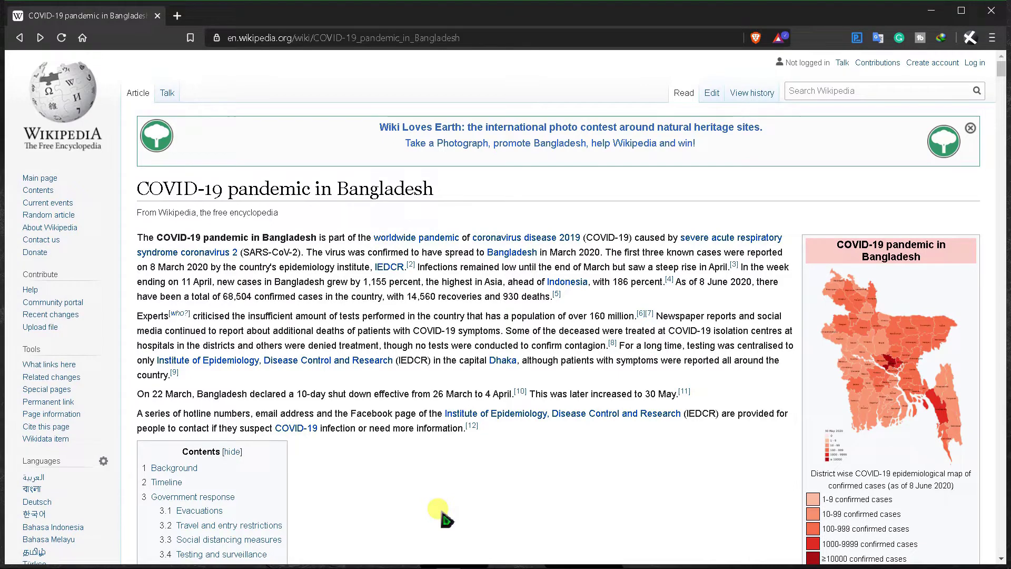
scroll(443, 474, down, 20)
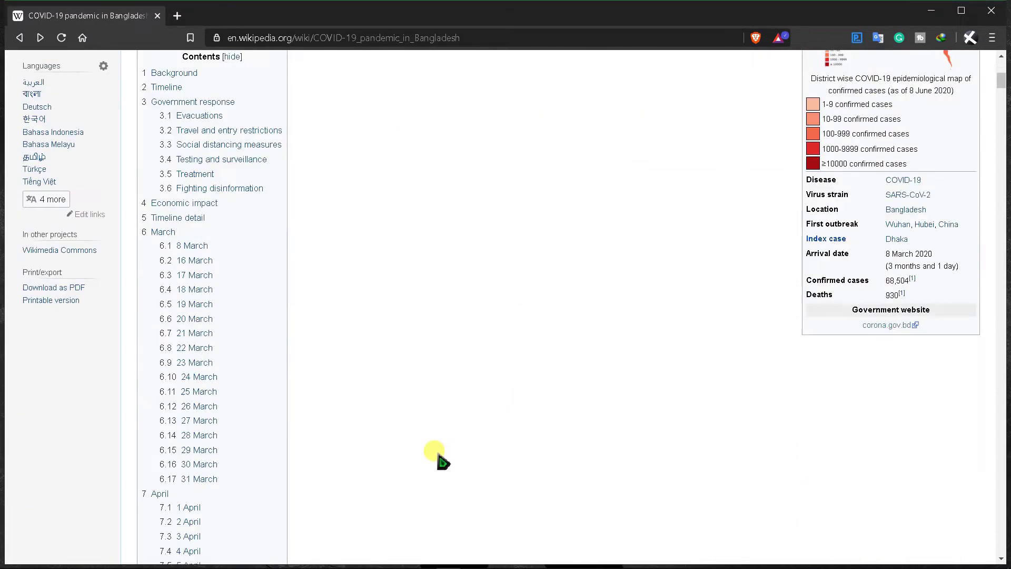
drag(1003, 129, 1003, 437)
scroll(684, 334, down, 3)
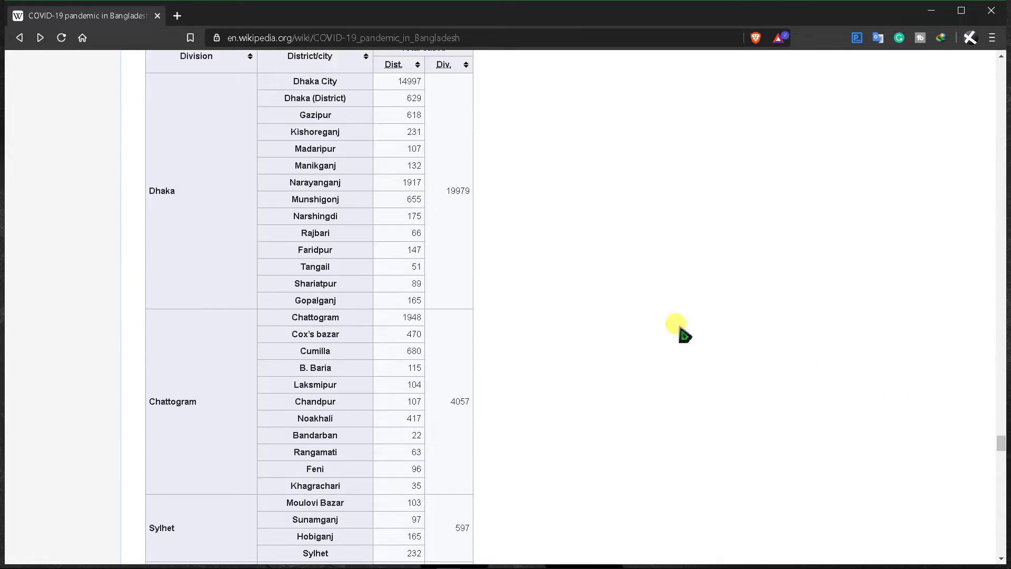
scroll(511, 328, down, 1)
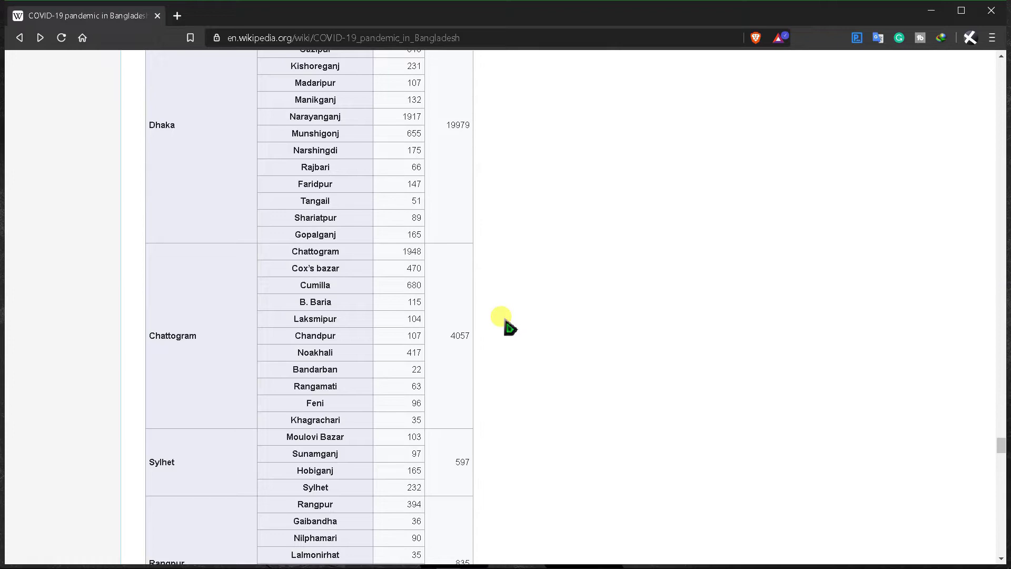
scroll(506, 316, up, 5)
scroll(498, 284, down, 2)
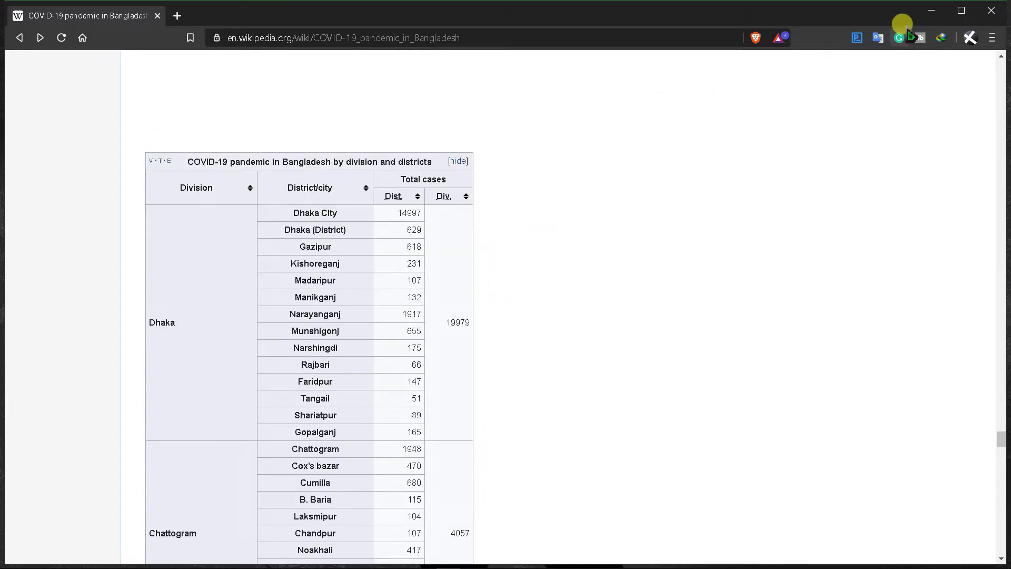
click(931, 11)
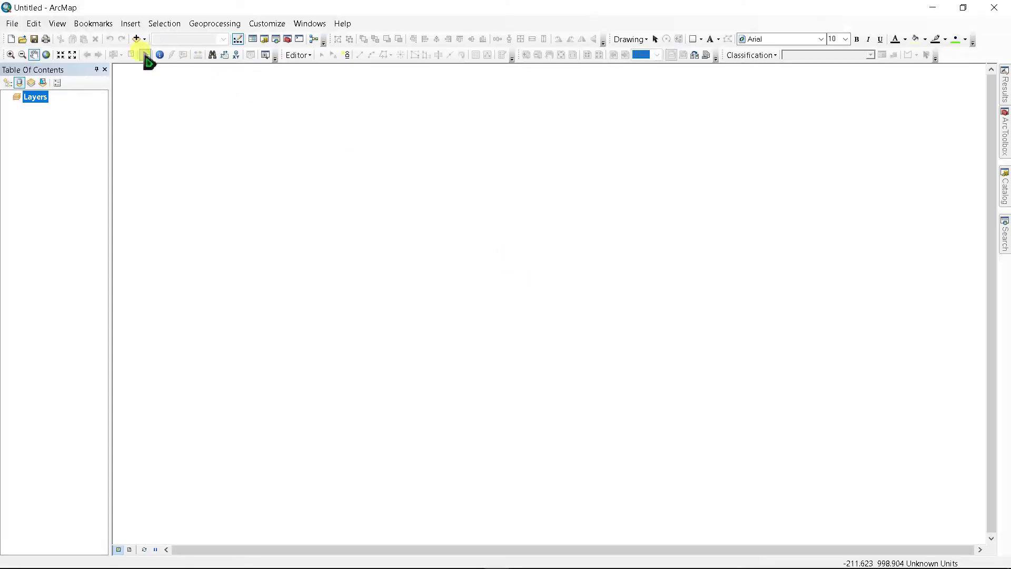
Add the BGD_adm2 layer and look over its 65-district attribute table, then minimize ArcMap
click(136, 39)
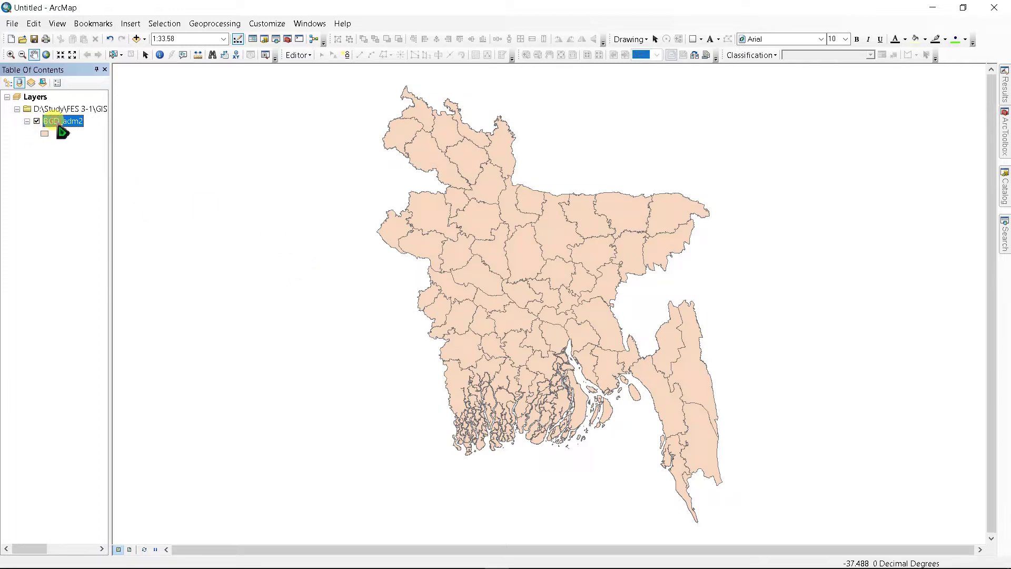
right_click(69, 124)
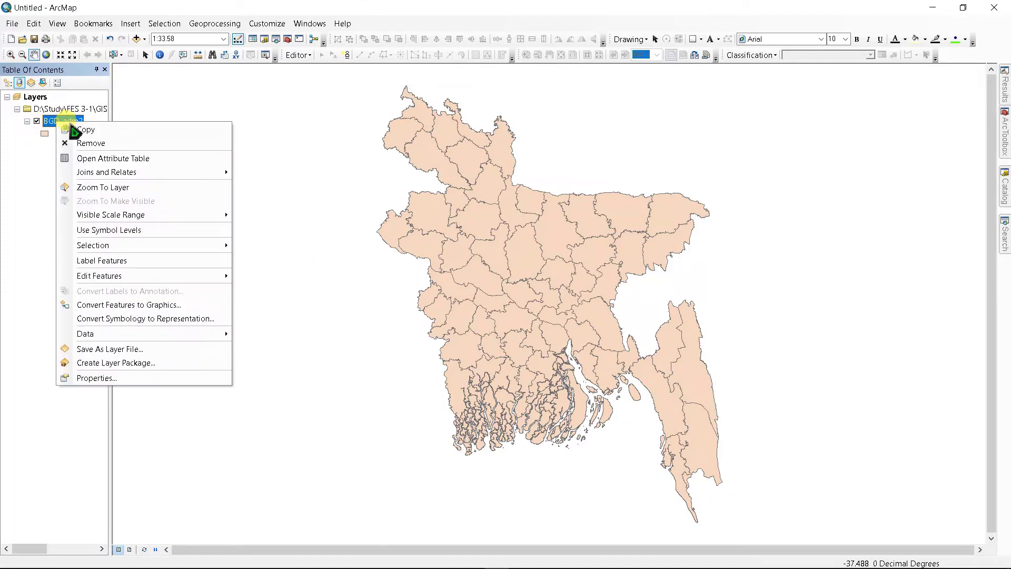
click(109, 157)
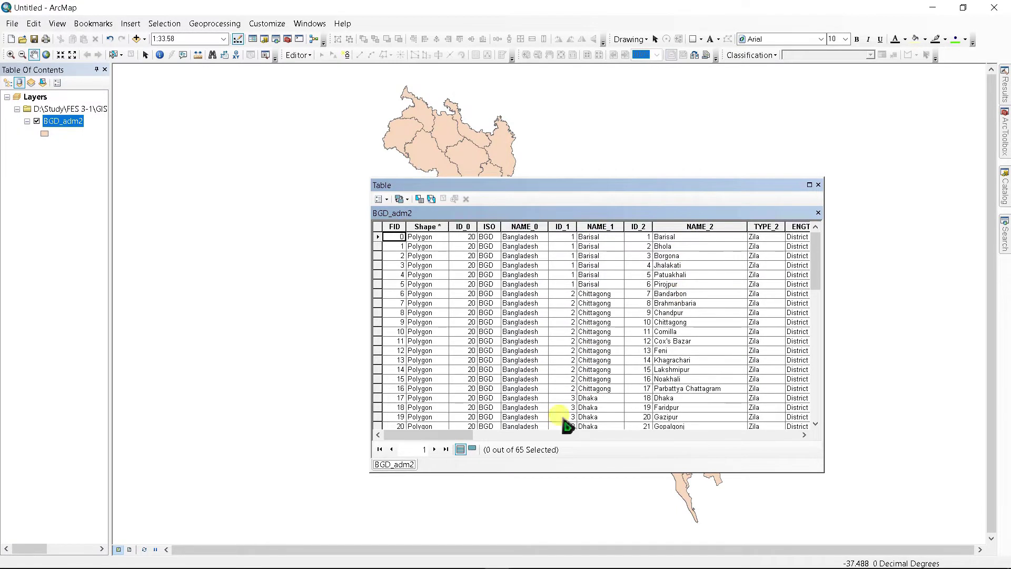
drag(463, 434, 533, 440)
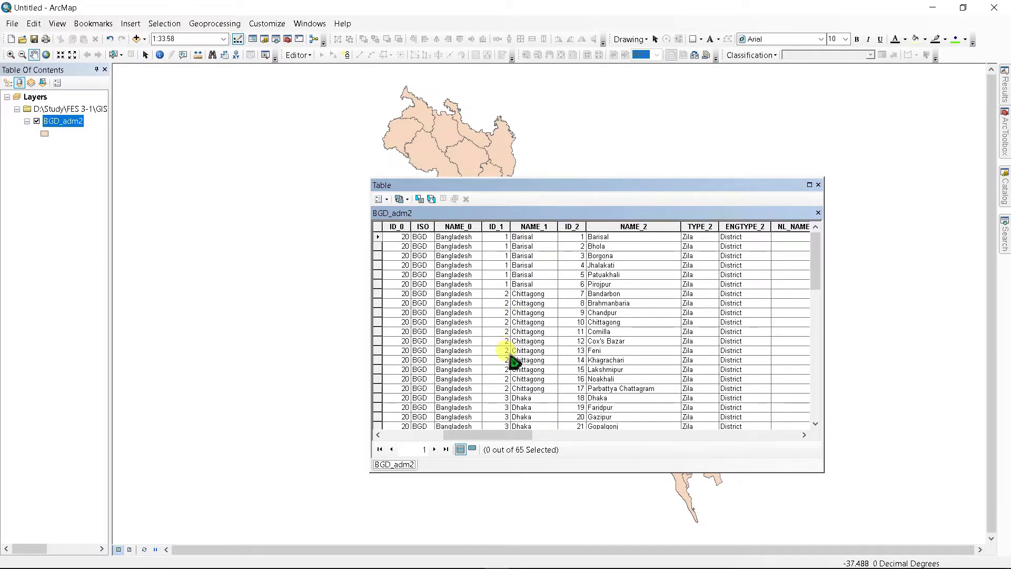
click(931, 8)
Sort the Wikipedia case table by Division and copy its rows from Barishal through Sylhet
click(448, 511)
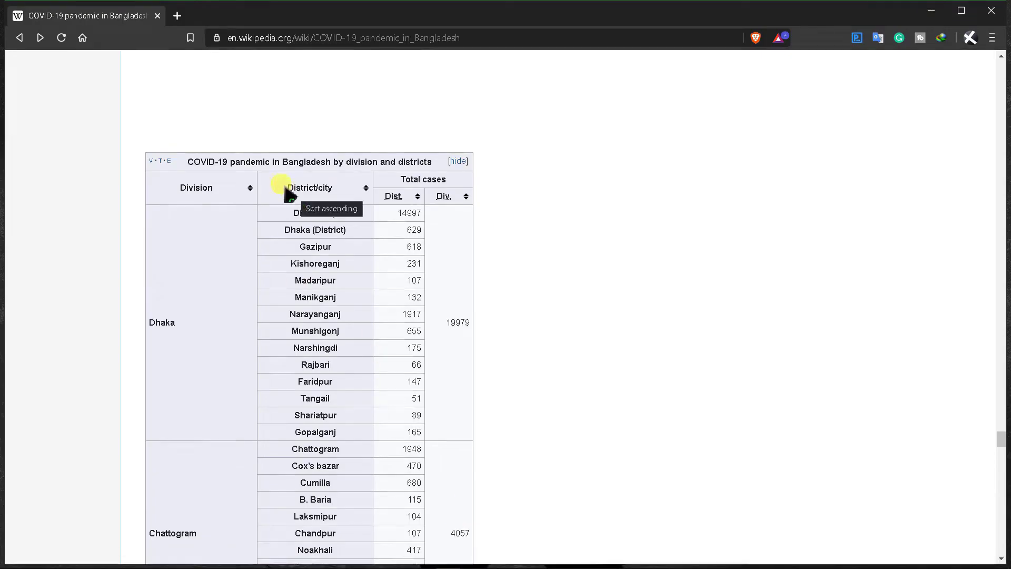
click(209, 192)
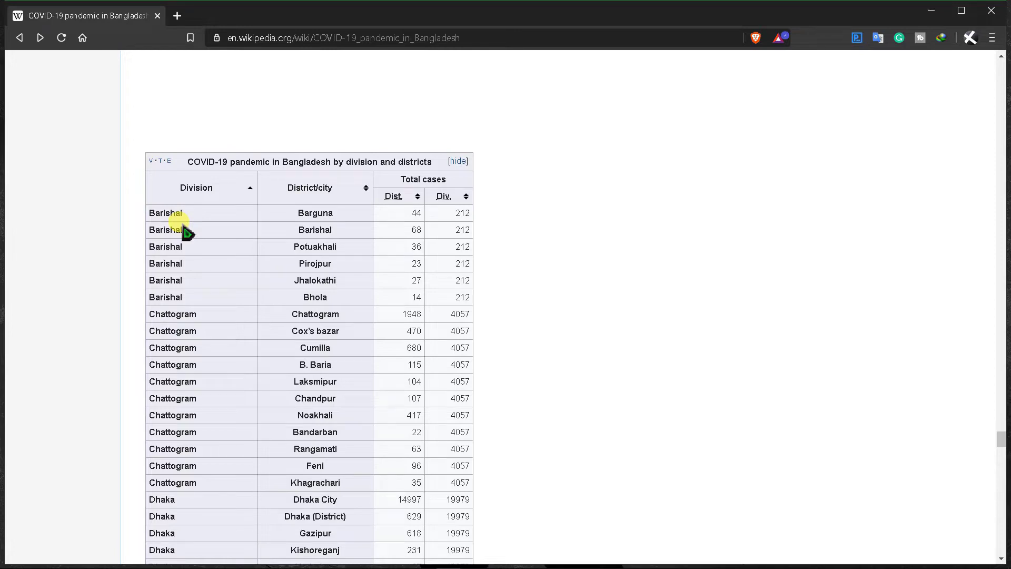
scroll(284, 243, down, 1)
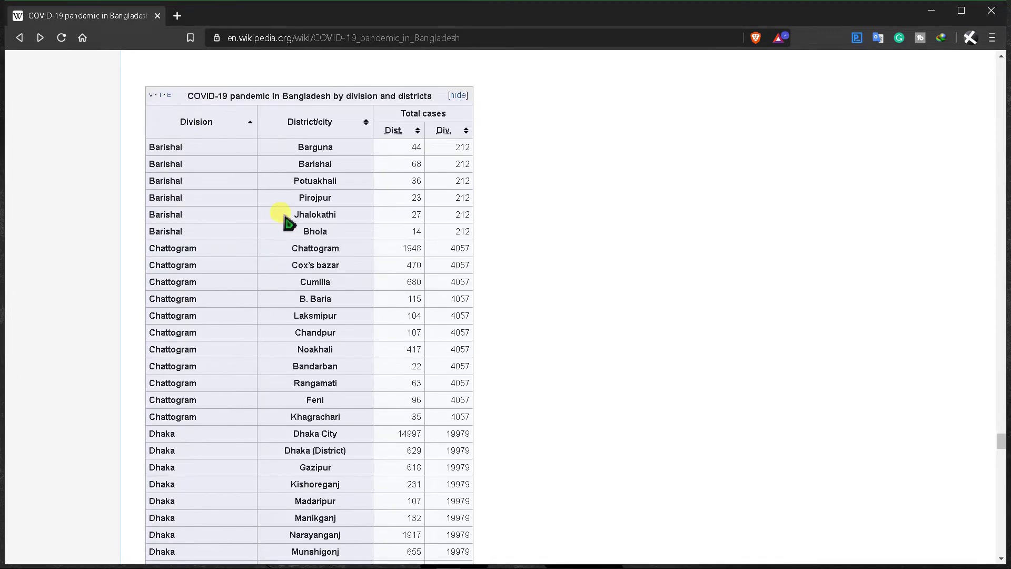
scroll(289, 224, down, 13)
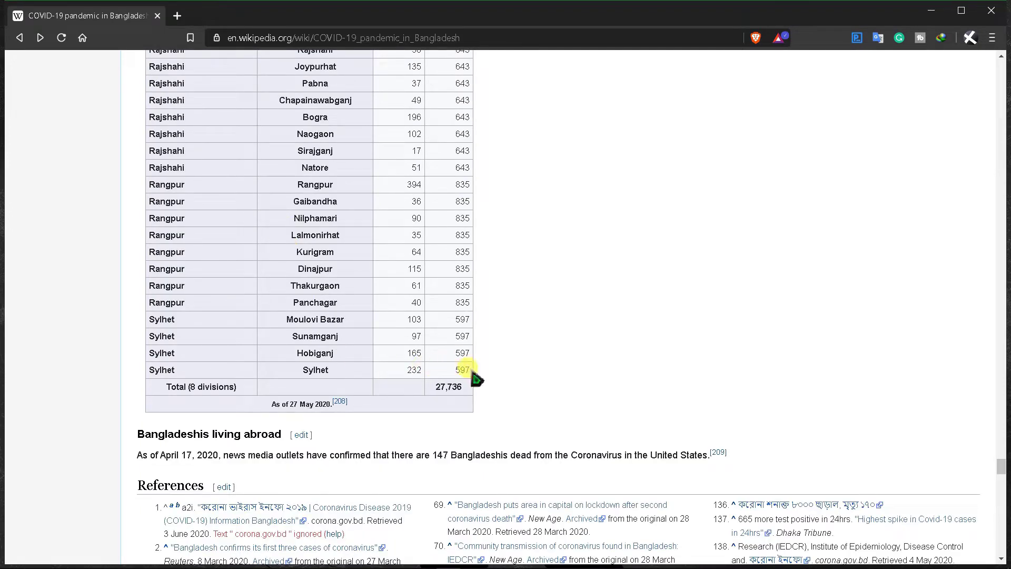
drag(469, 370, 159, 149)
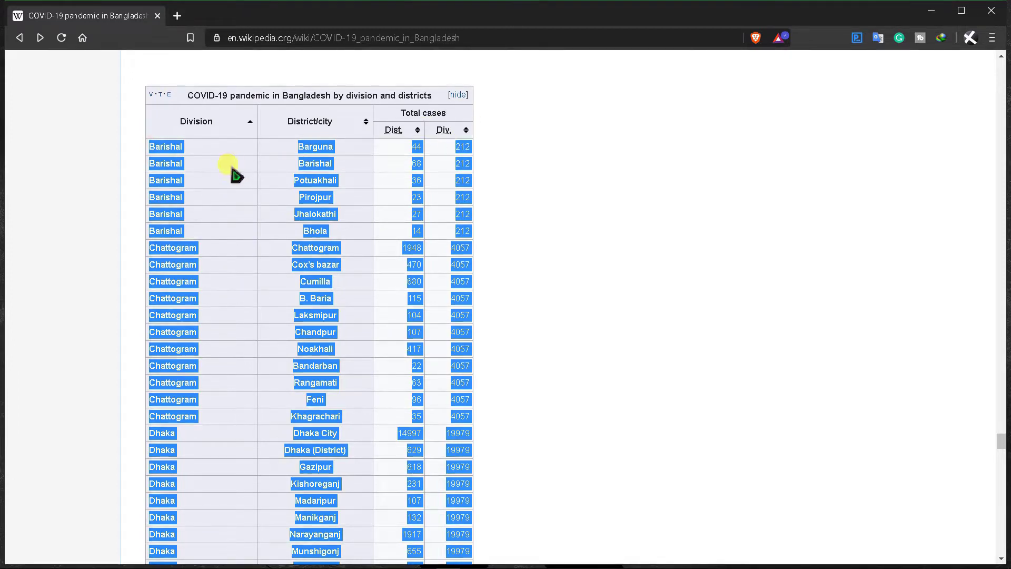
right_click(173, 149)
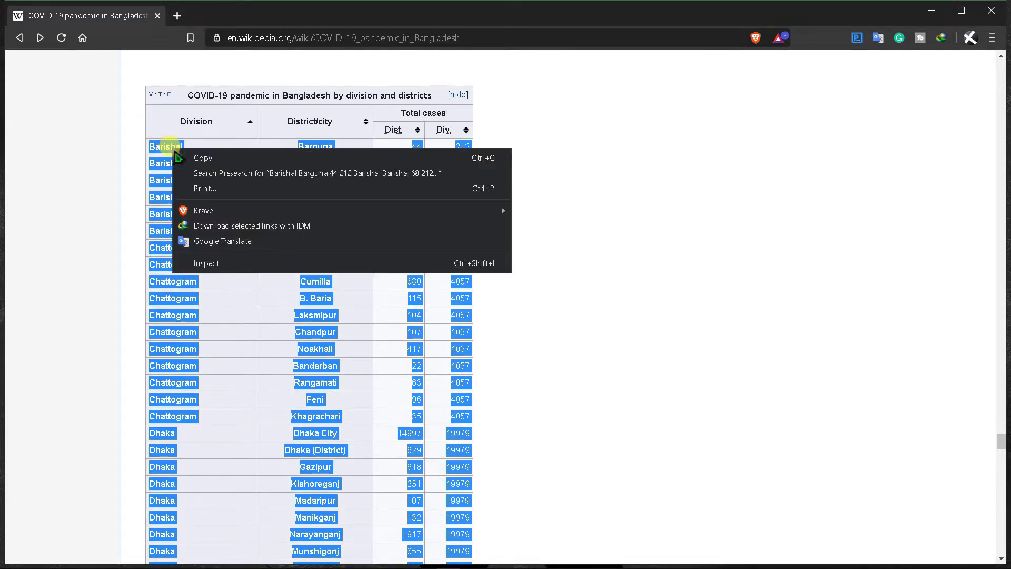
click(208, 158)
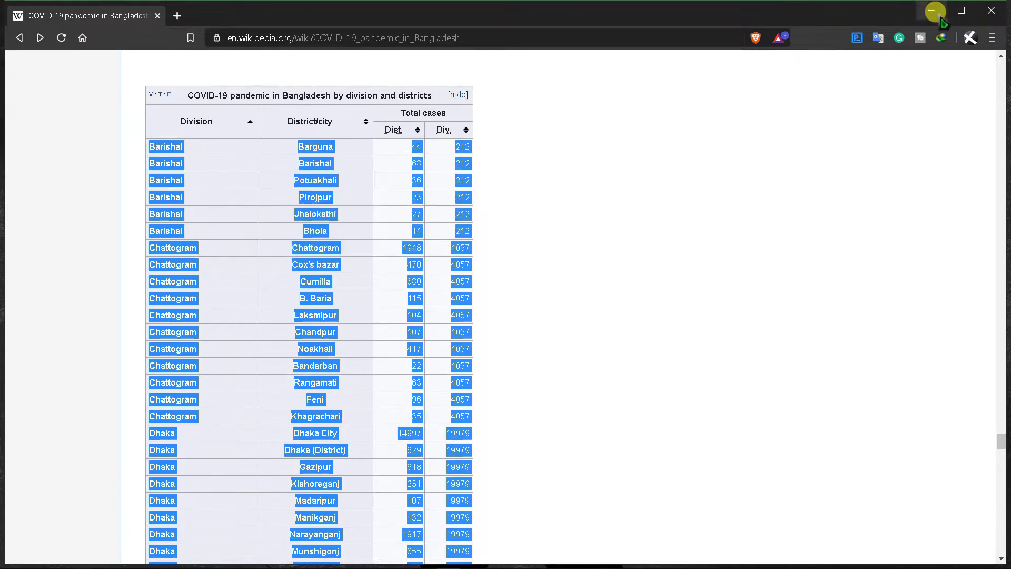
Paste the case table into Book1 at A2 and clear columns A and D
click(932, 11)
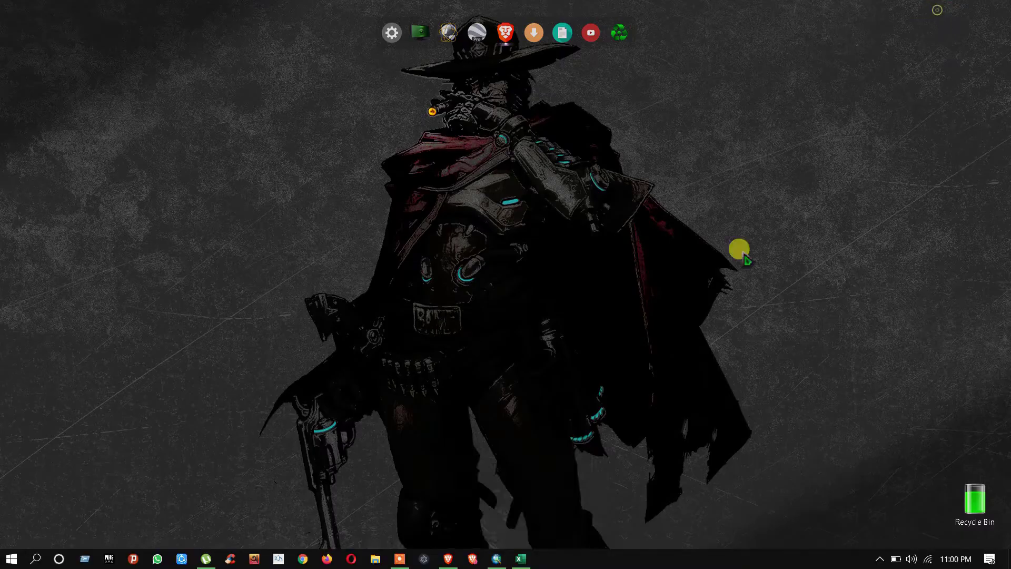
click(521, 558)
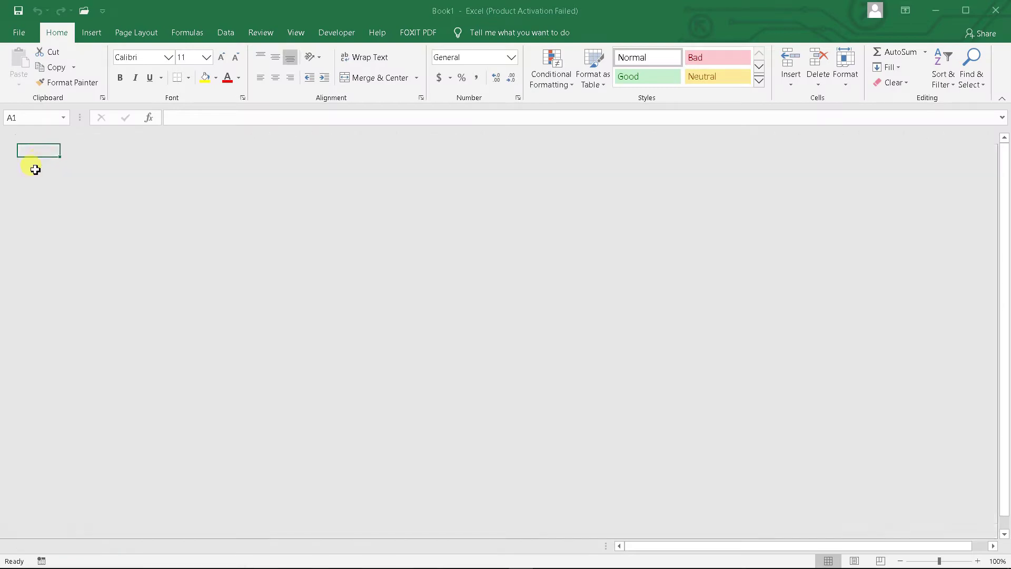
click(36, 168)
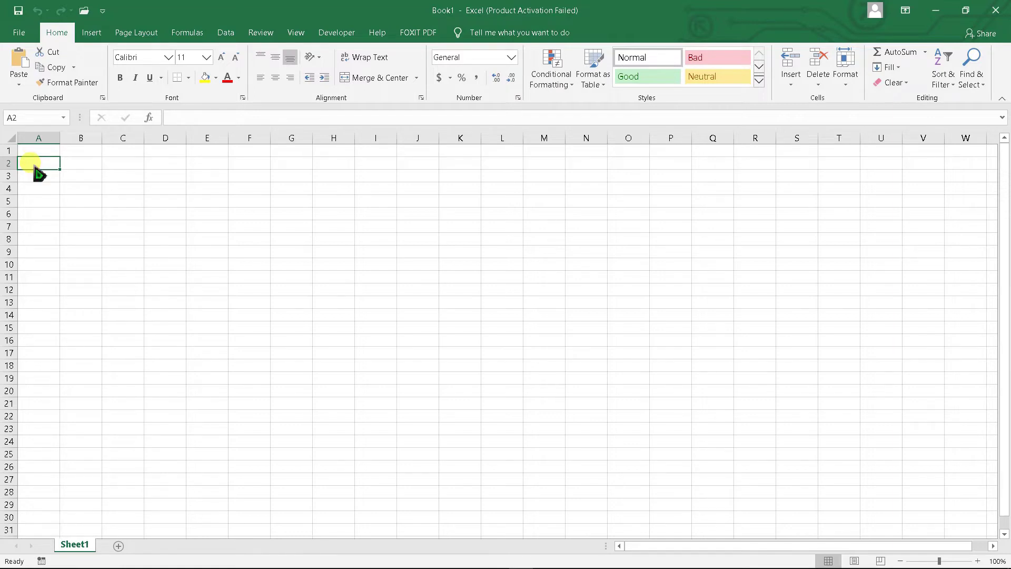
key(ctrl+v)
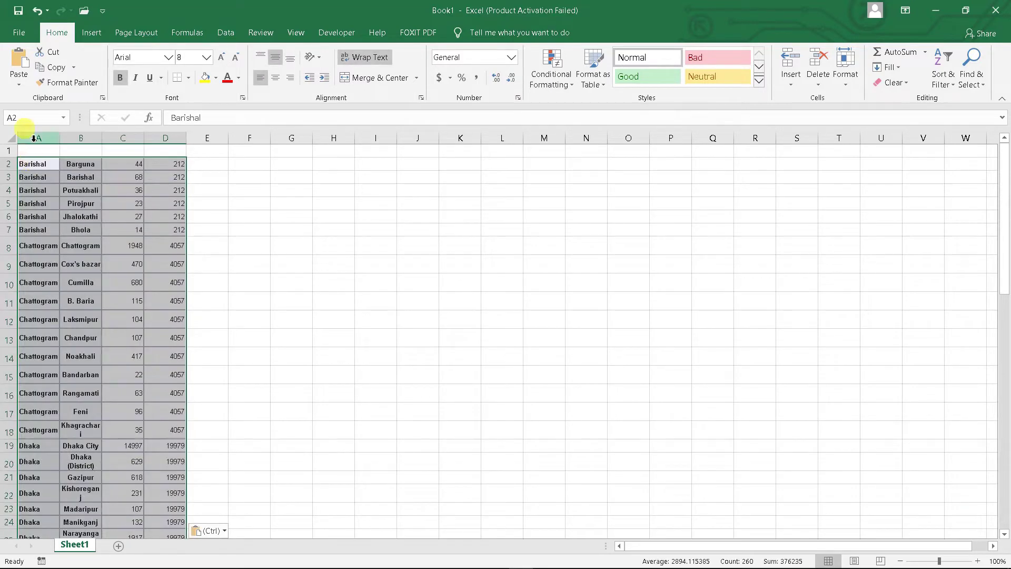
click(35, 139)
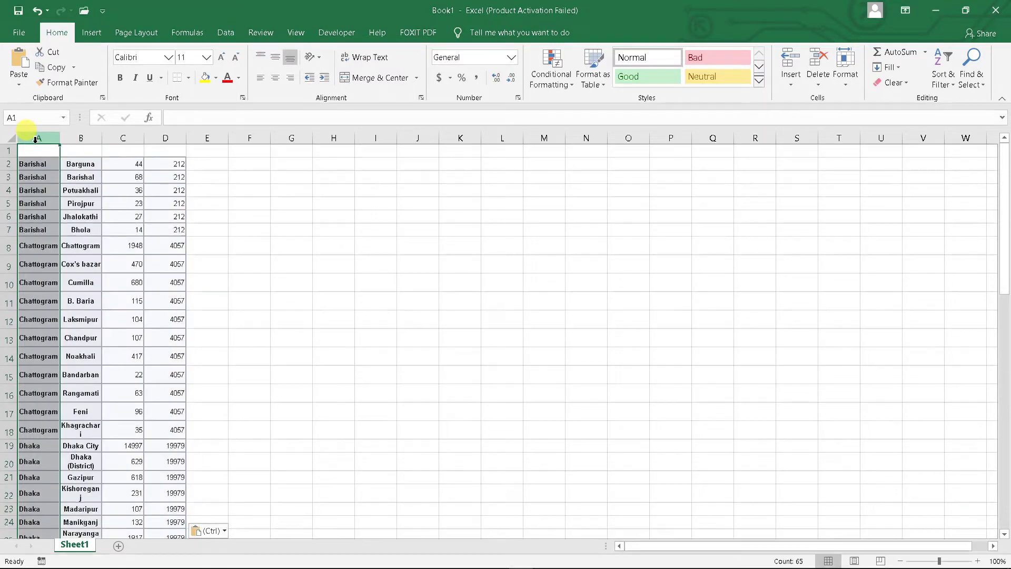
ctrl+click(178, 136)
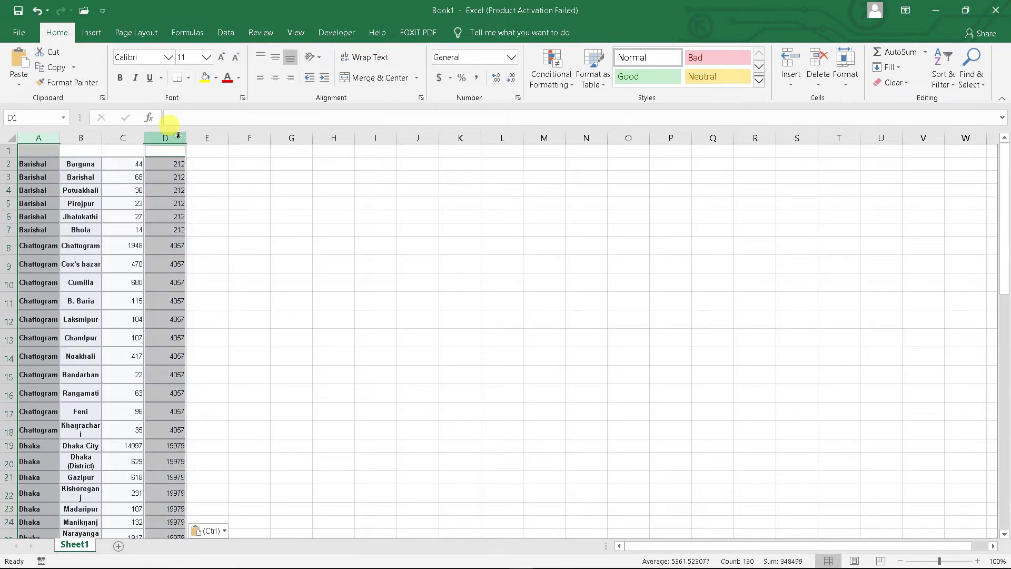
key(Delete)
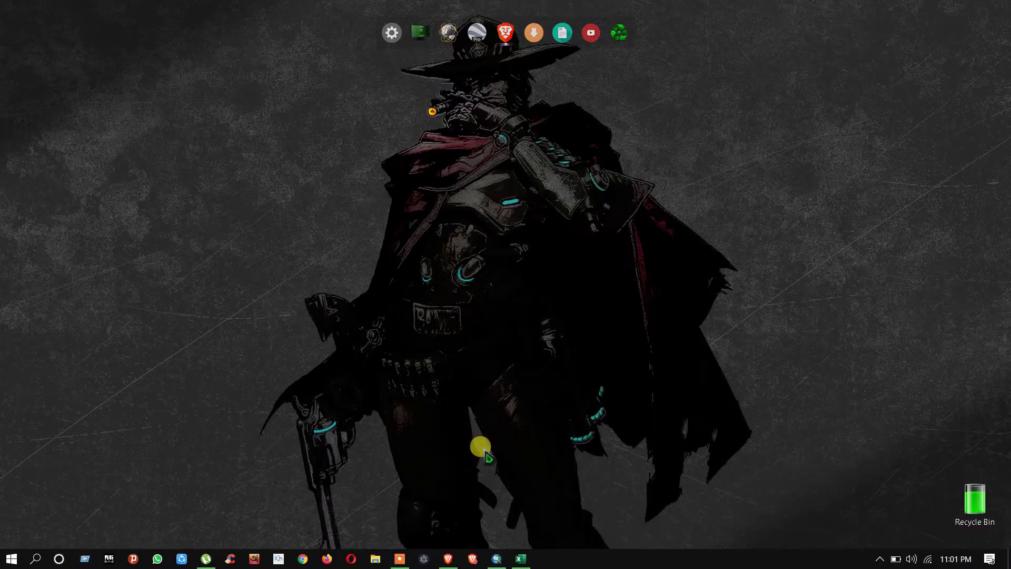
Invert the selection to get all 65 BGD_adm2 records, copy them, and minimize ArcMap
click(492, 558)
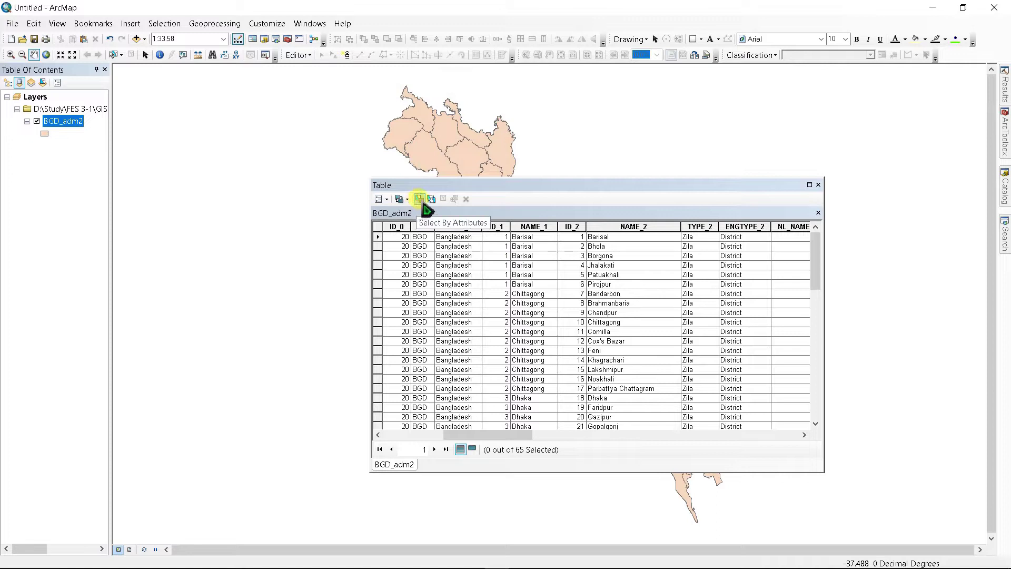
click(431, 199)
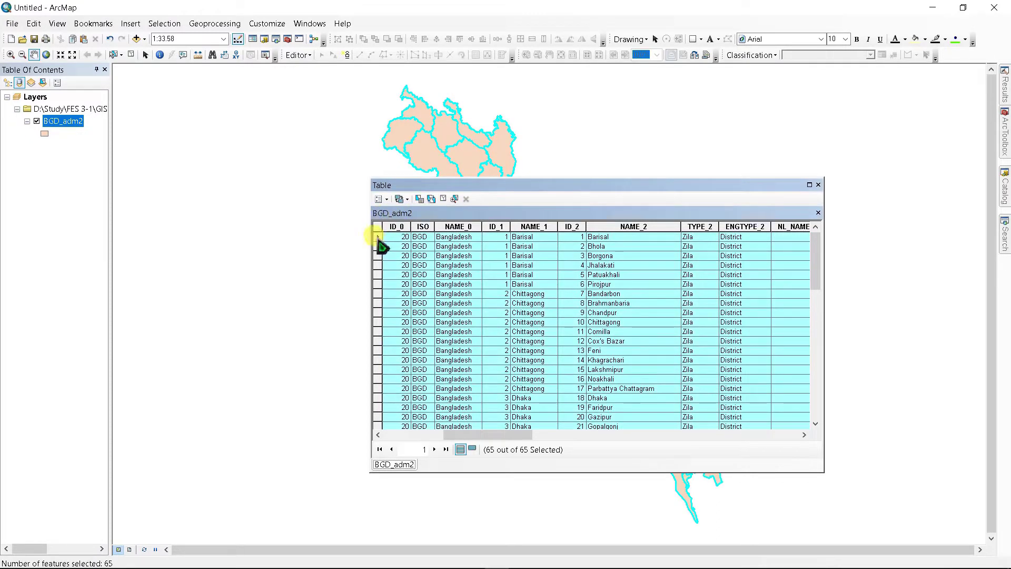
right_click(379, 242)
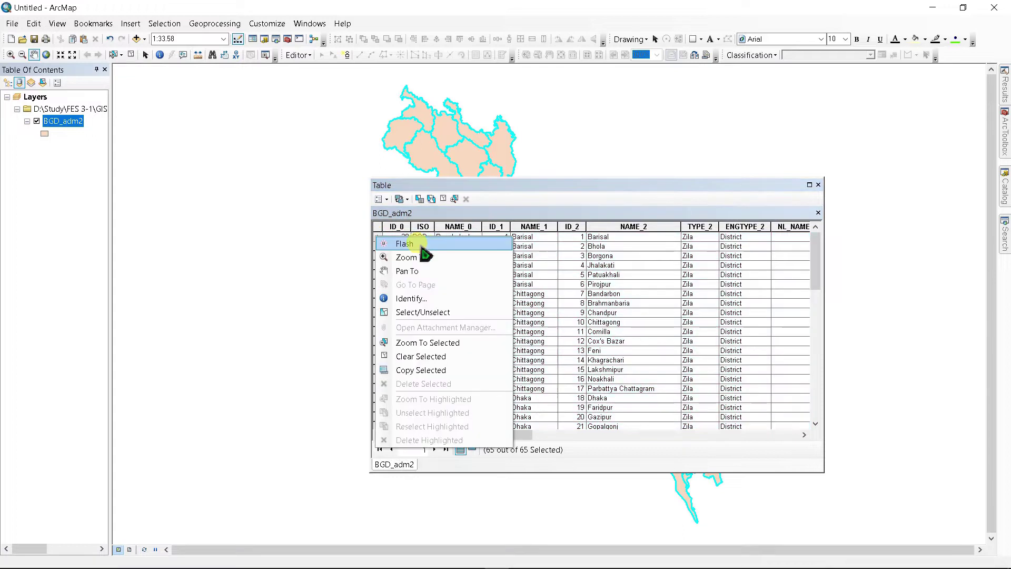
click(422, 377)
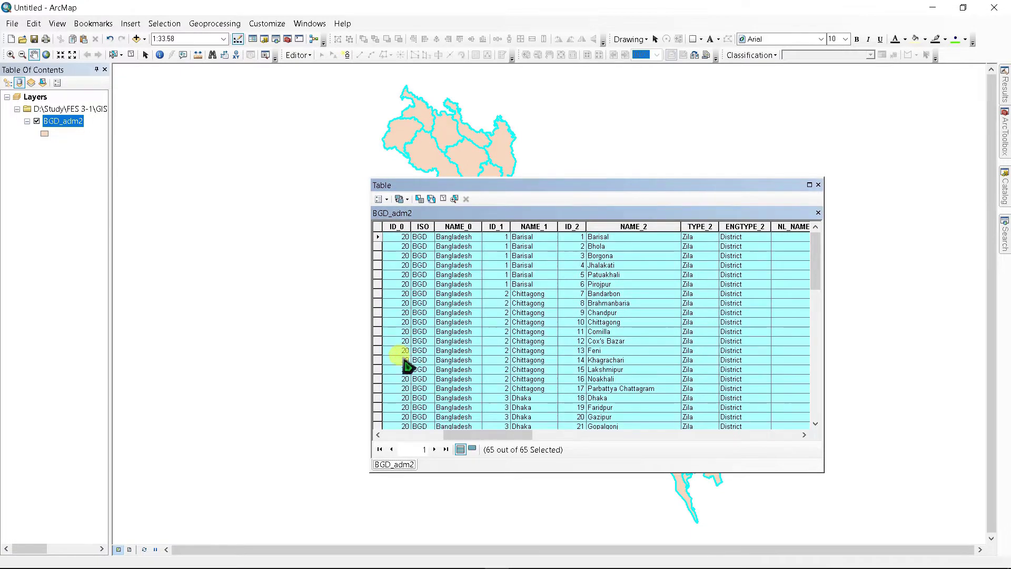
click(933, 8)
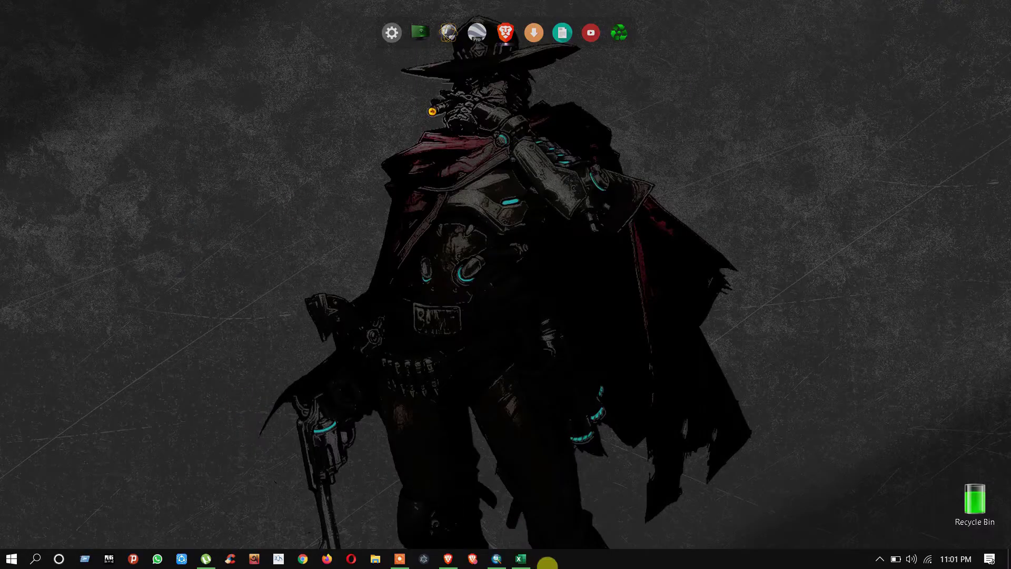
Paste the copied BGD_adm2 attribute records into Book1 at cell H2
mouse_move(520, 558)
click(518, 514)
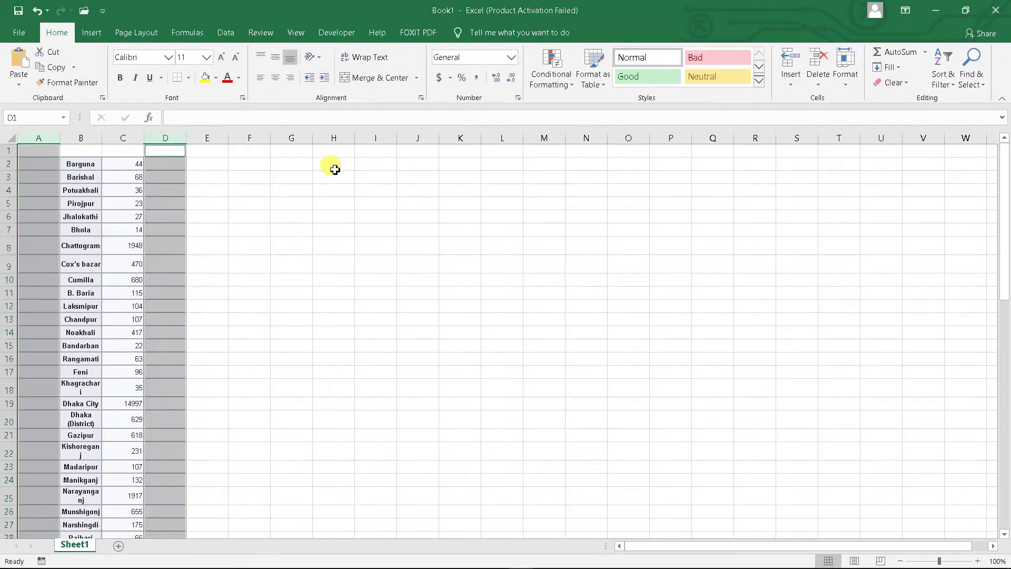
click(335, 167)
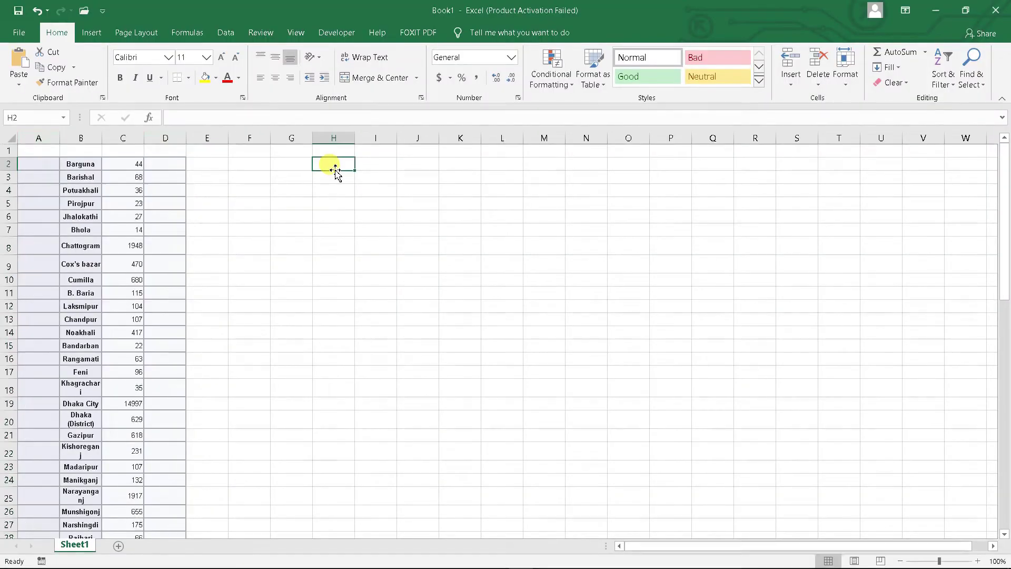
key(ctrl+v)
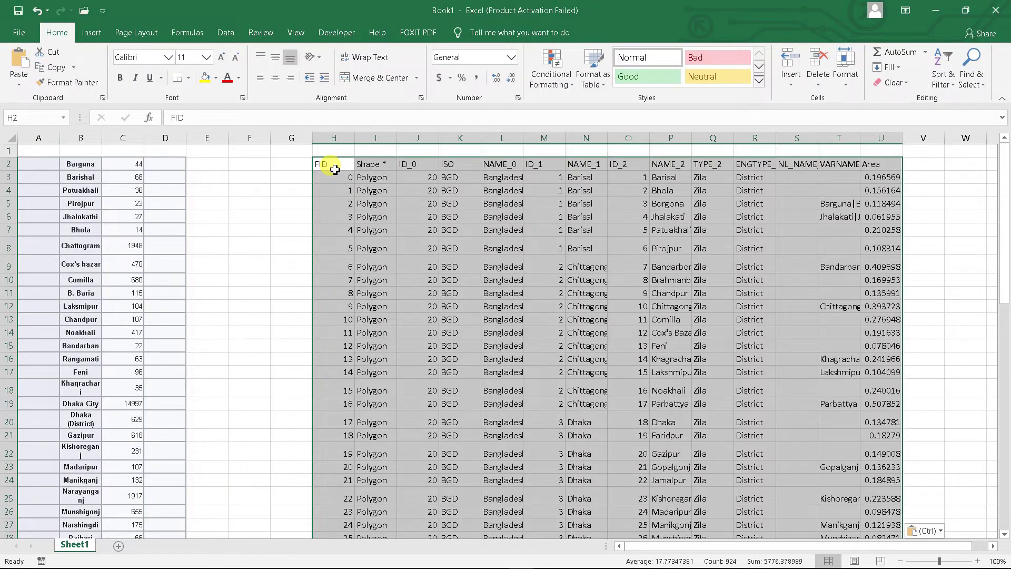
Clear columns H–O and Q–U, keeping only NAME_2 in column P, and widen P
click(334, 138)
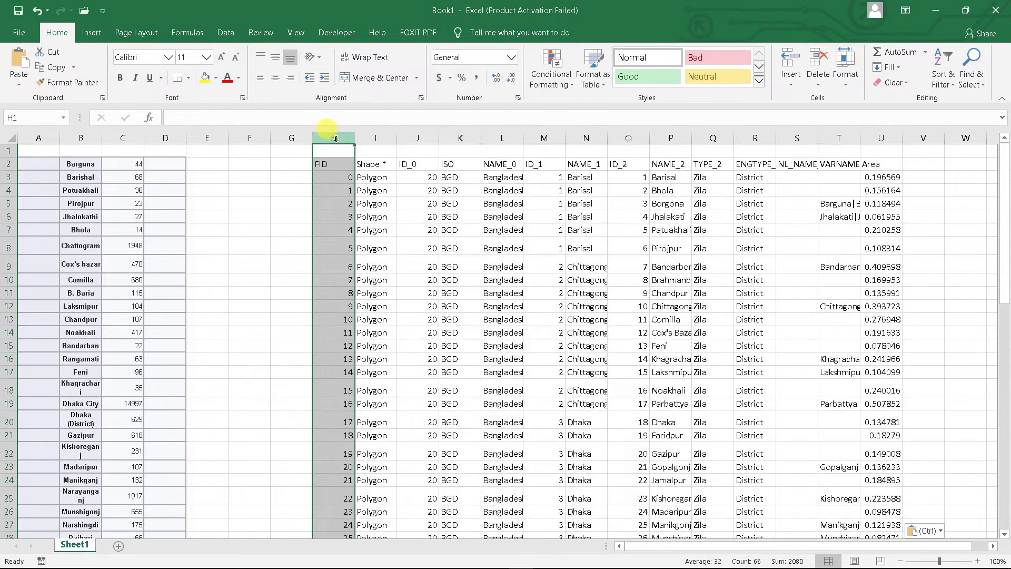
ctrl+click(375, 138)
ctrl+click(416, 138)
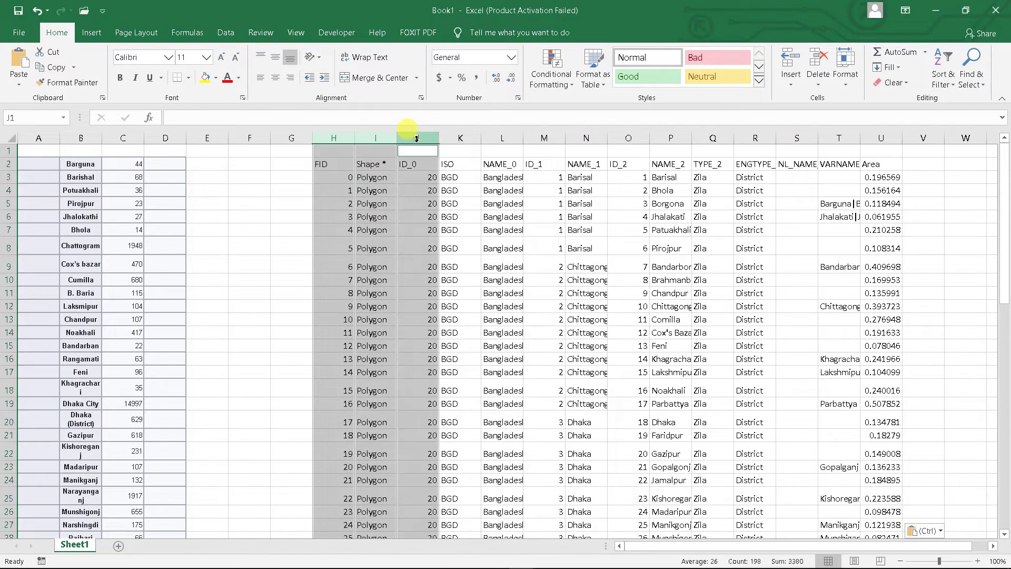
ctrl+click(460, 138)
ctrl+click(502, 138)
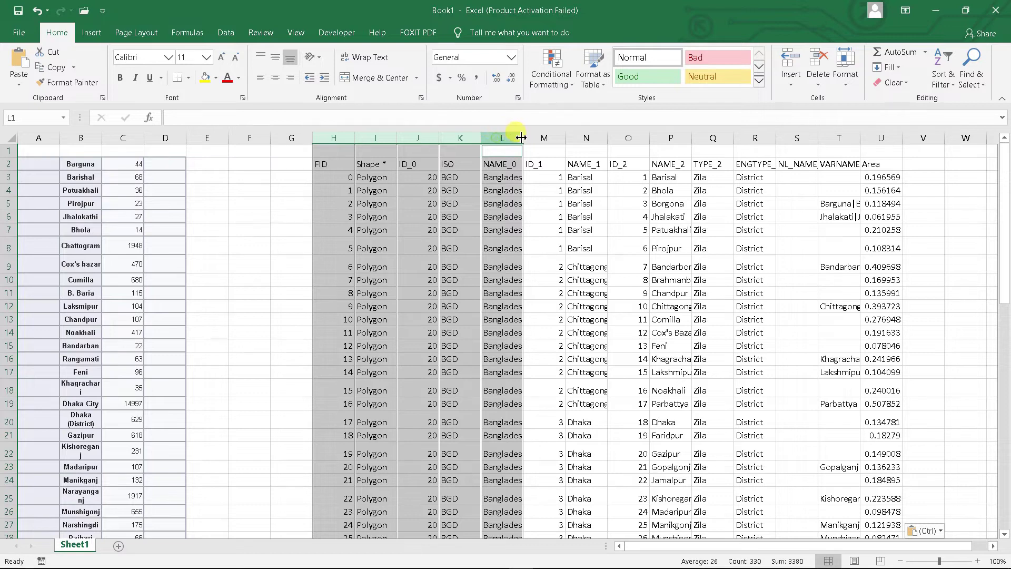
ctrl+click(541, 138)
ctrl+click(584, 138)
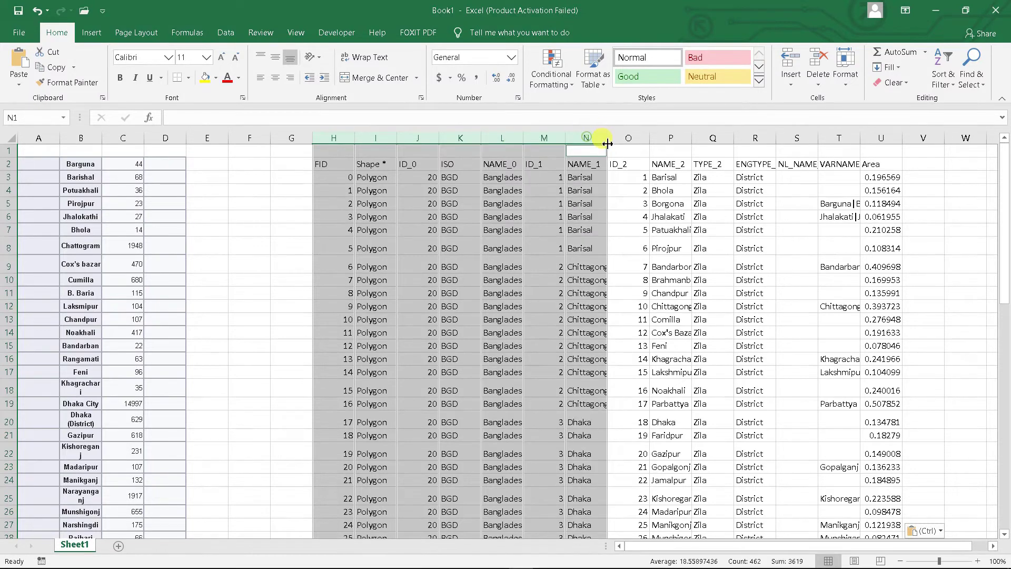
ctrl+click(622, 138)
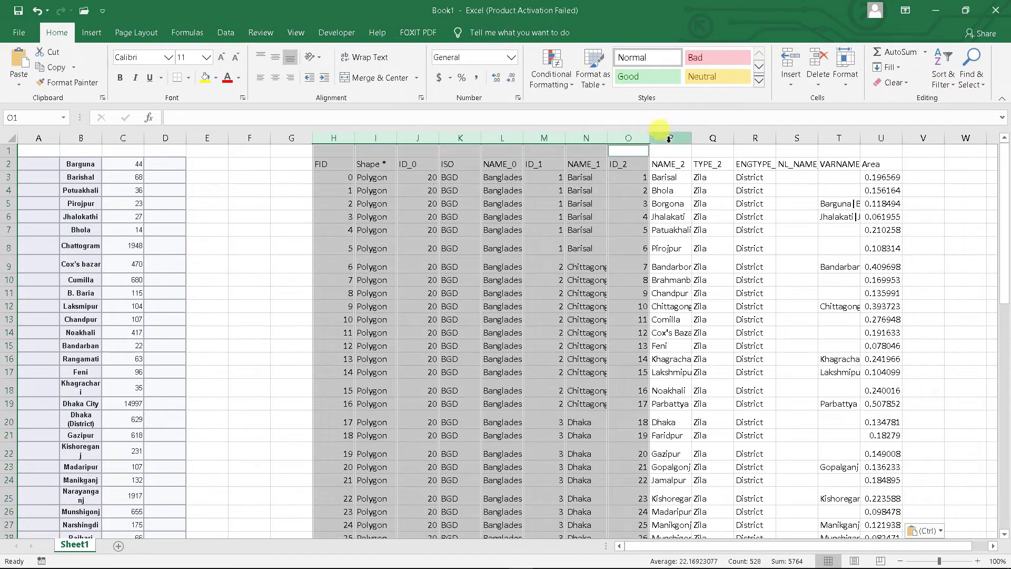
ctrl+click(713, 138)
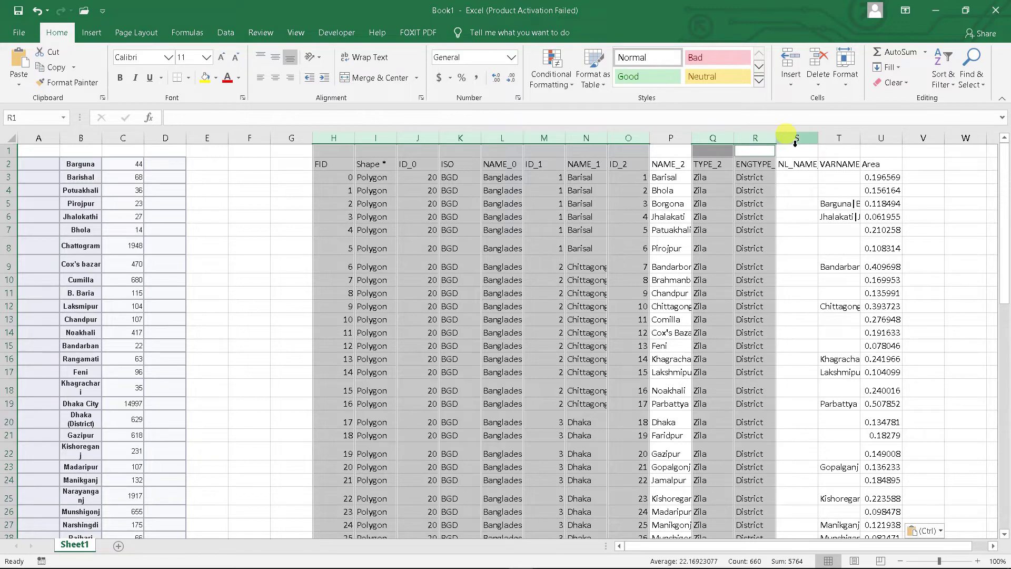
drag(798, 137, 878, 136)
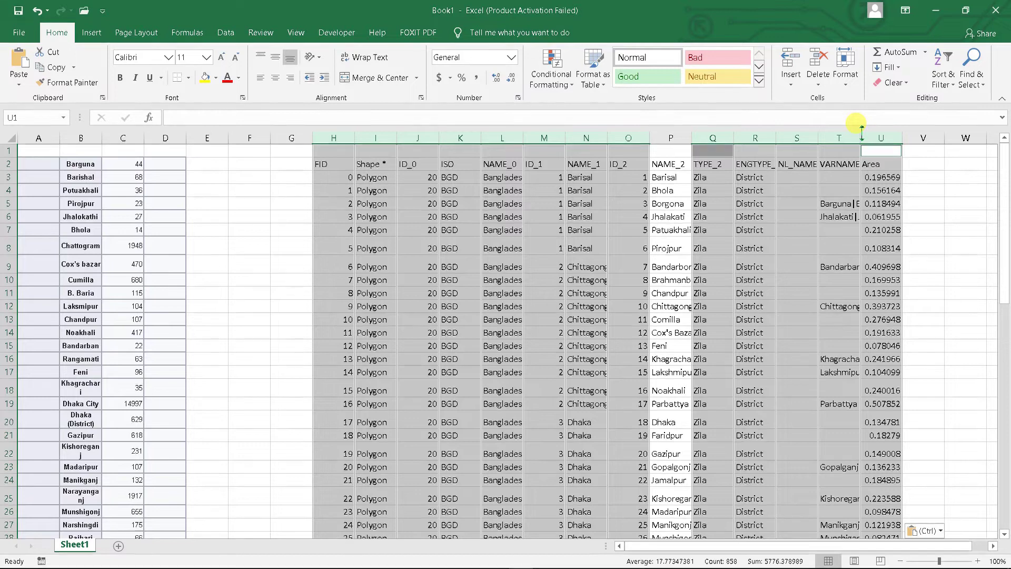
key(Delete)
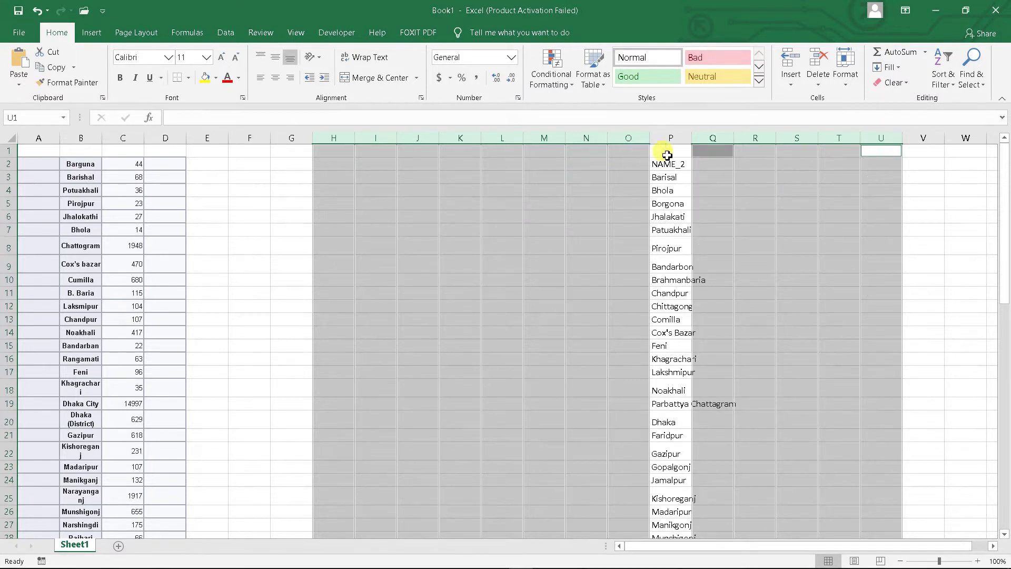
drag(698, 138, 735, 139)
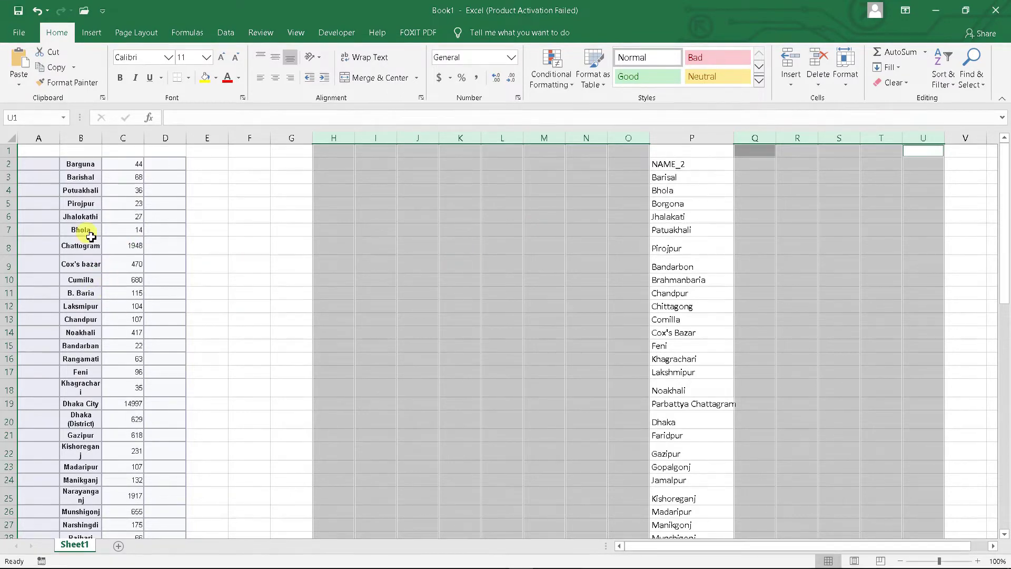
Overwrite column B names with NAME_2 spellings: Barisal in B3, Bhola in B7, Borgona in B2
click(664, 181)
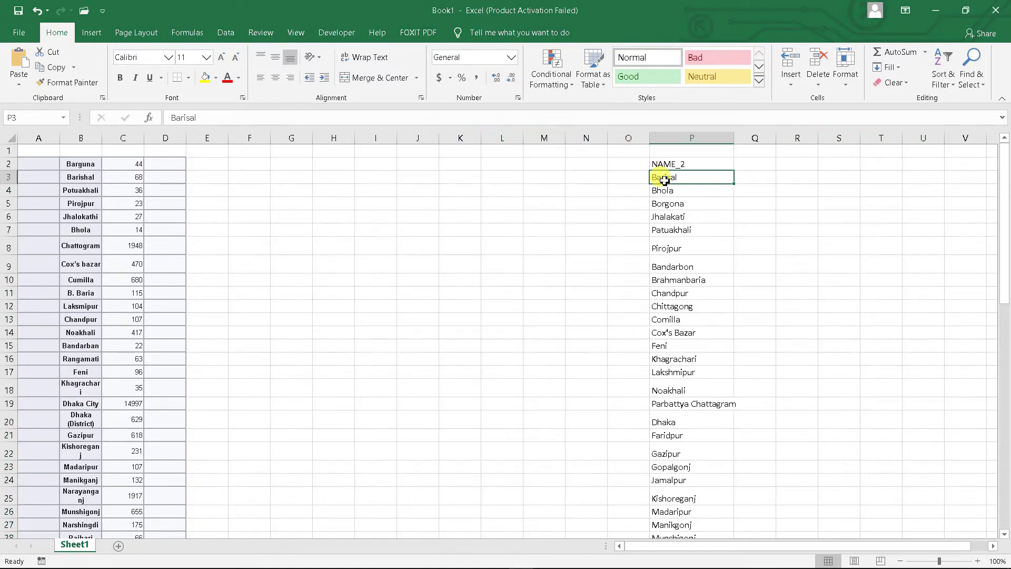
key(ctrl+c)
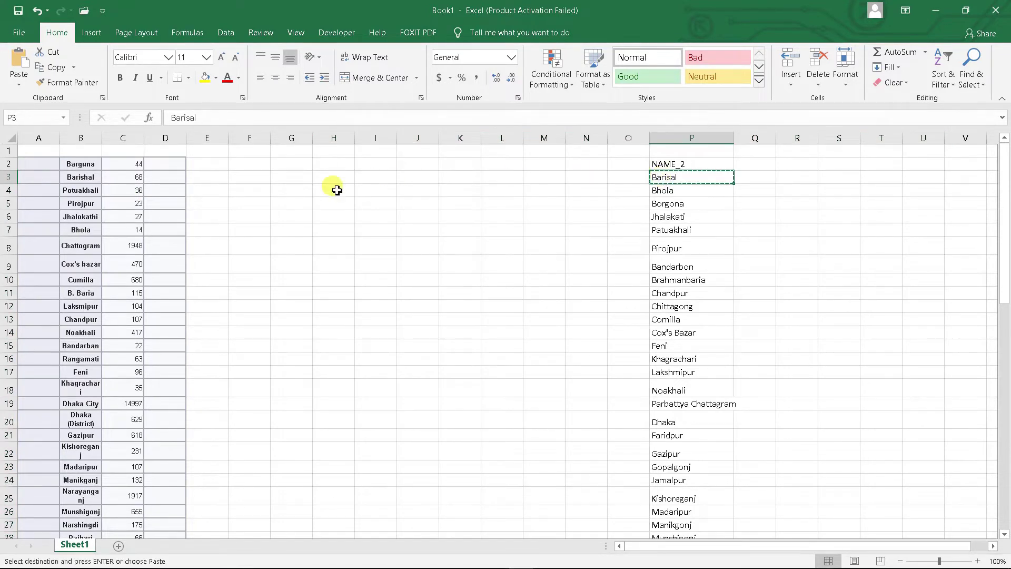
click(75, 179)
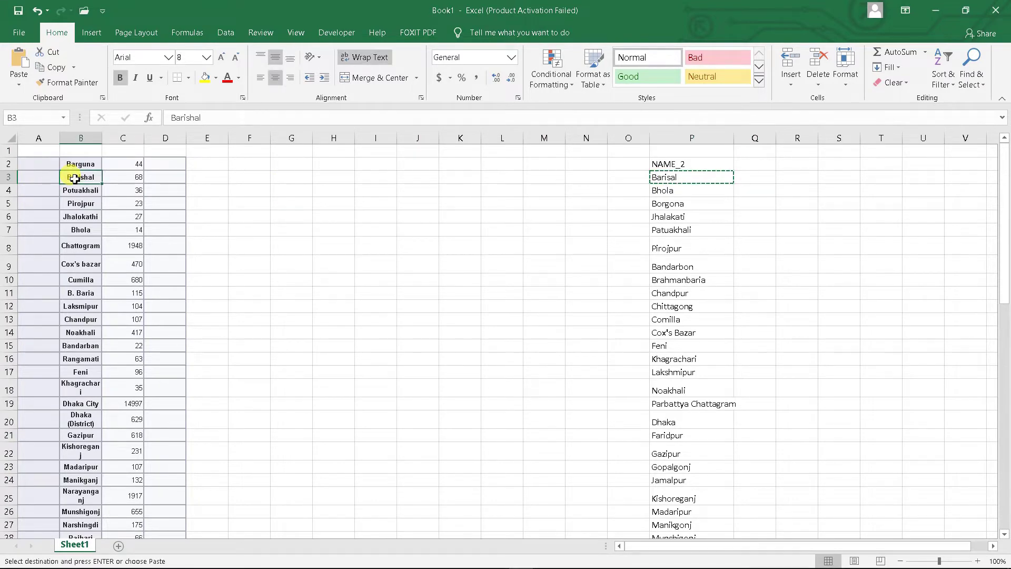
key(ctrl+v)
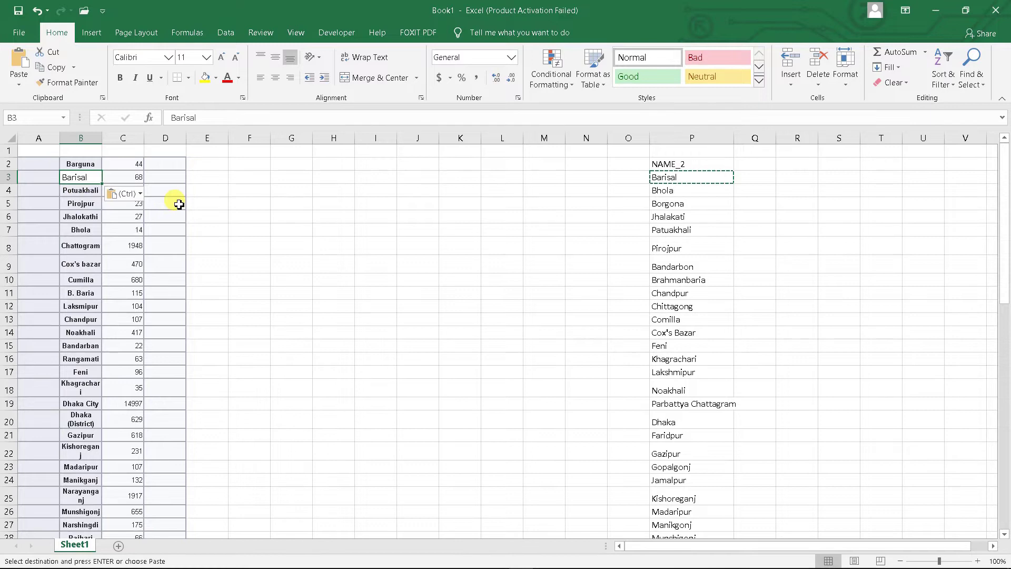
click(664, 191)
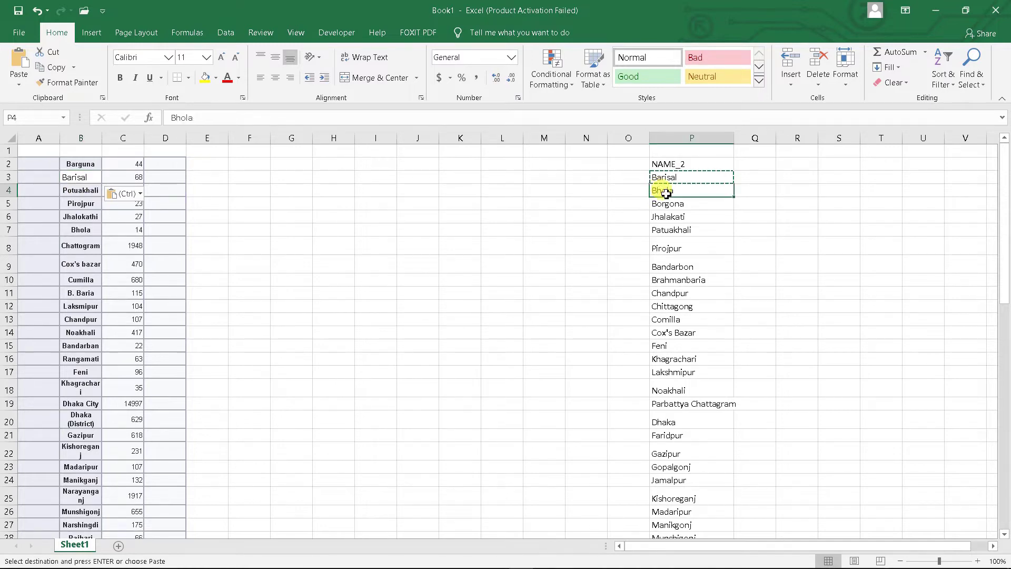
key(ctrl+c)
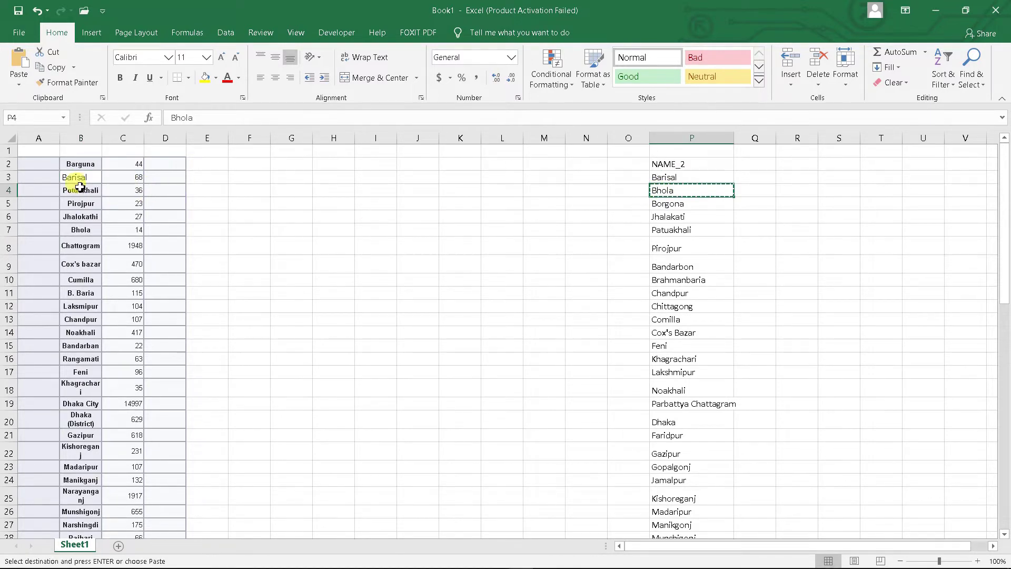
click(77, 231)
key(ctrl+v)
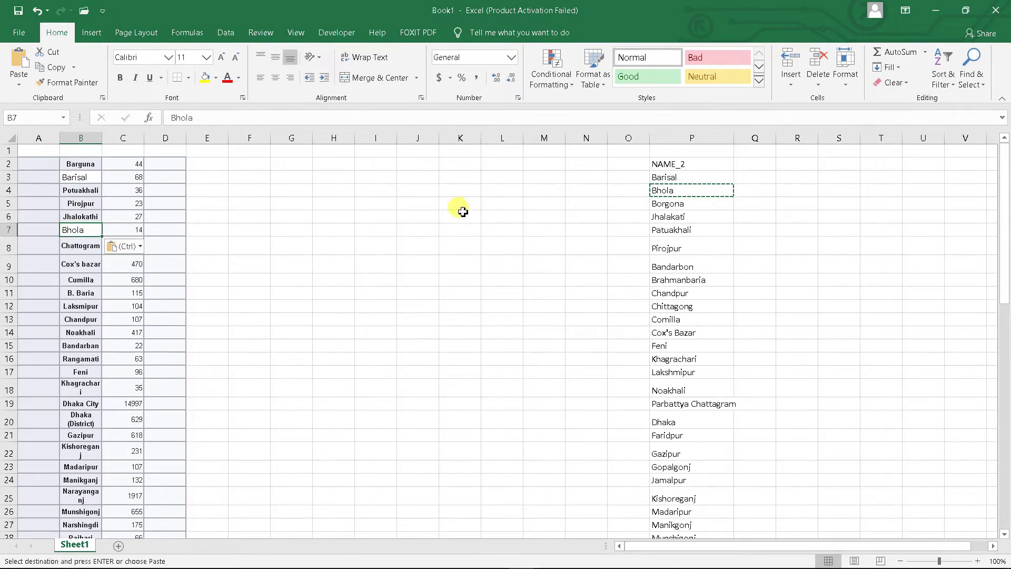
click(662, 205)
key(ctrl+c)
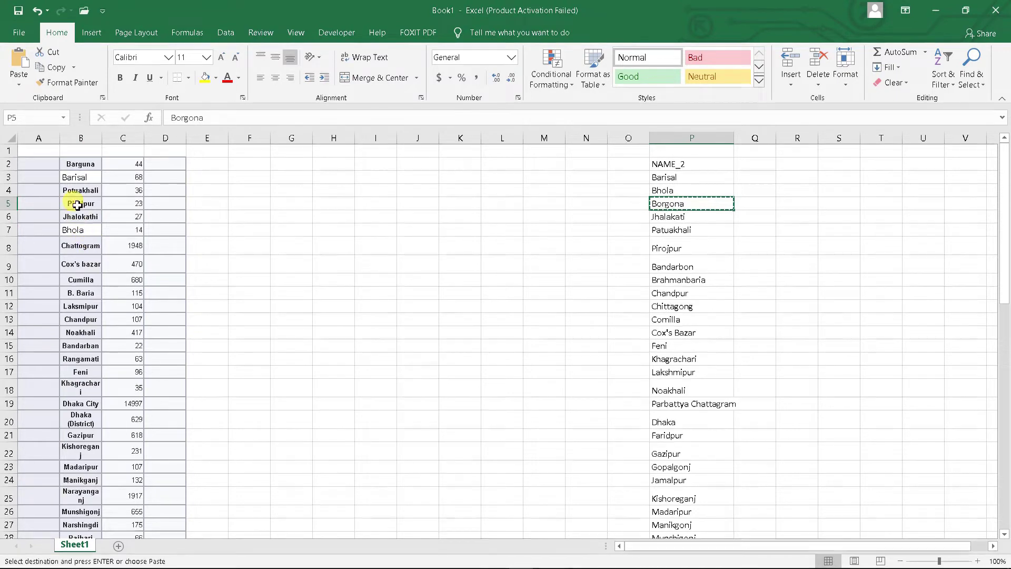
click(80, 166)
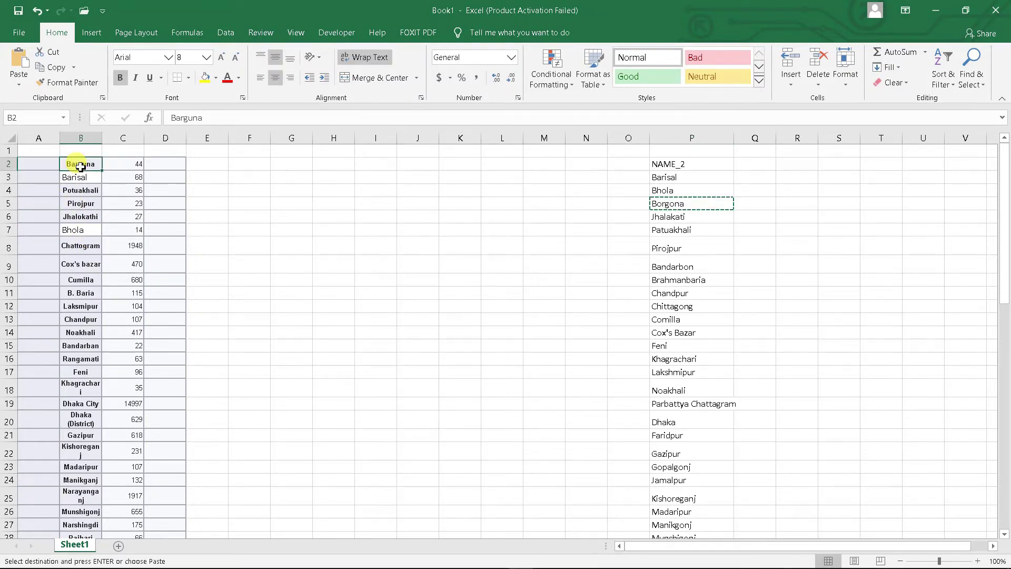
key(ctrl+v)
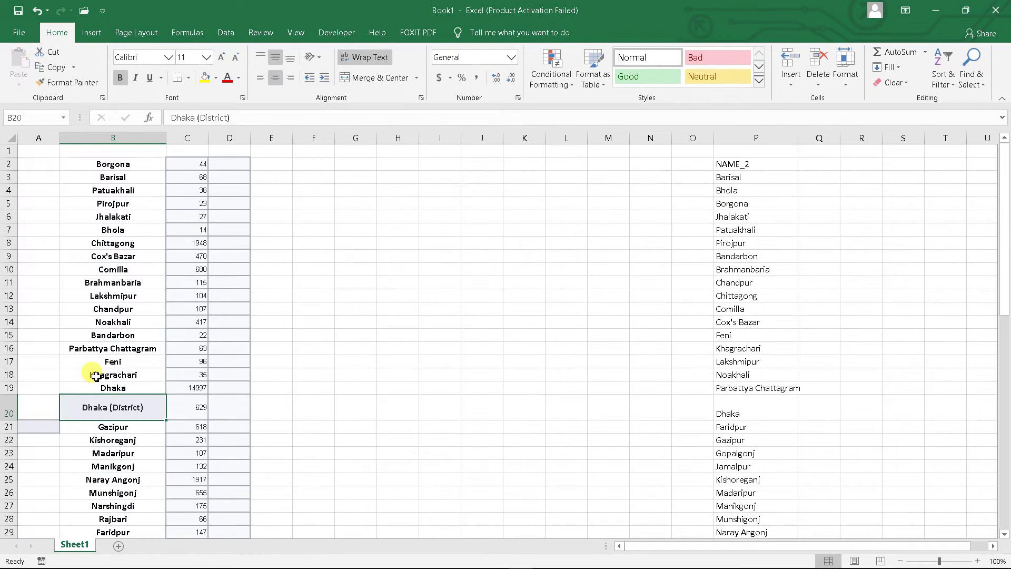
Give columns B and C the headers District and Infected
click(106, 151)
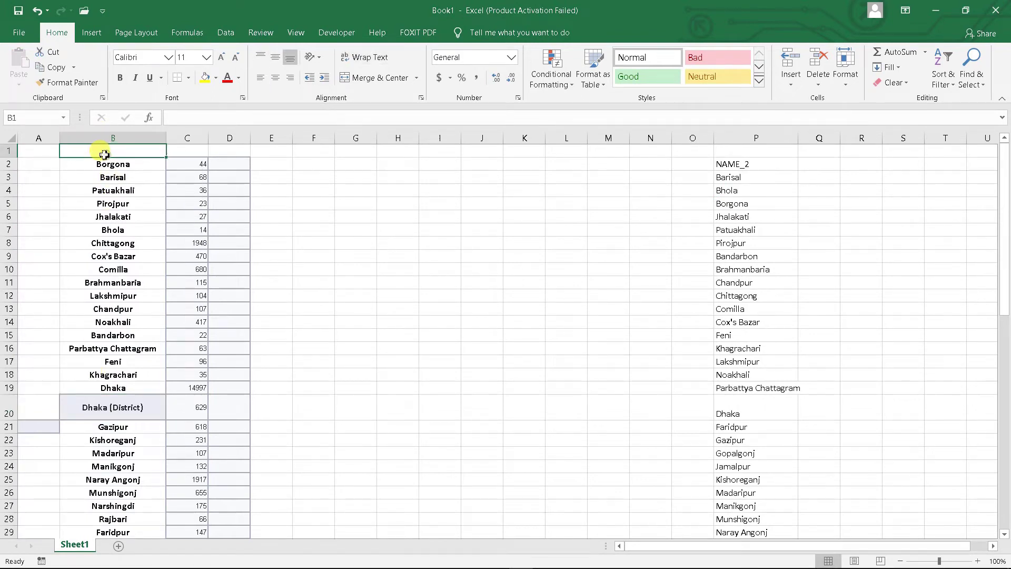
text(Disa)
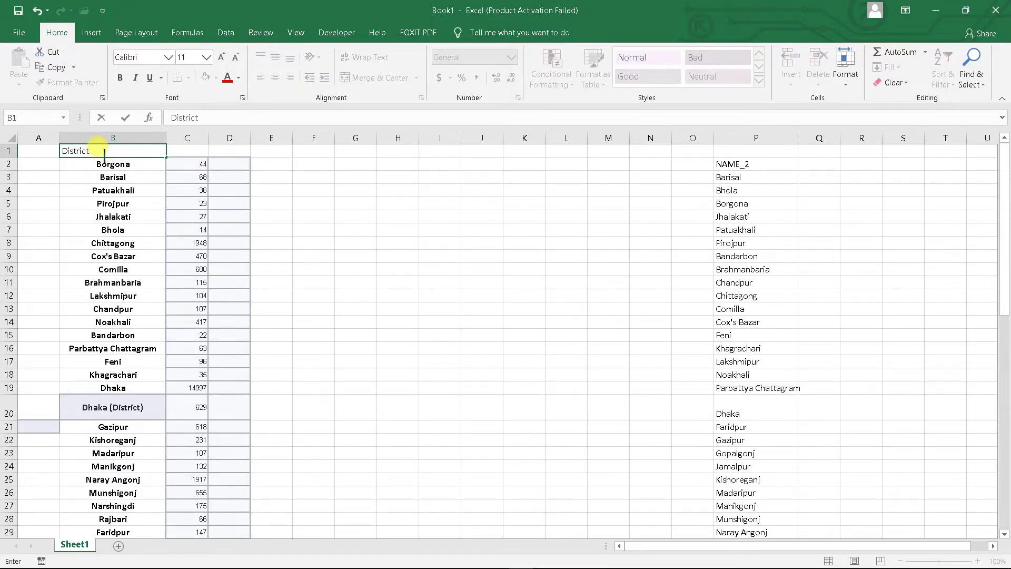
click(185, 150)
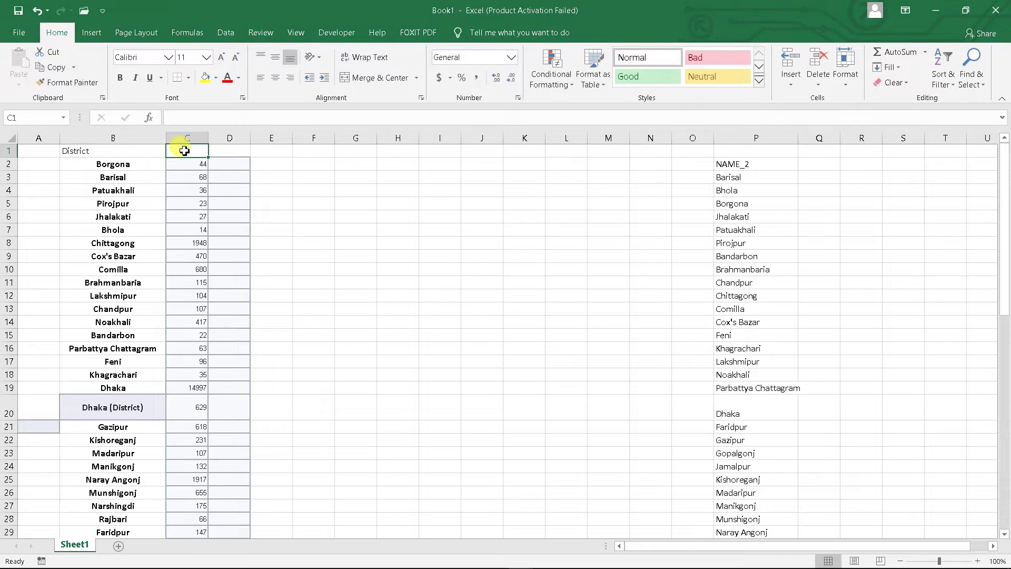
text(I)
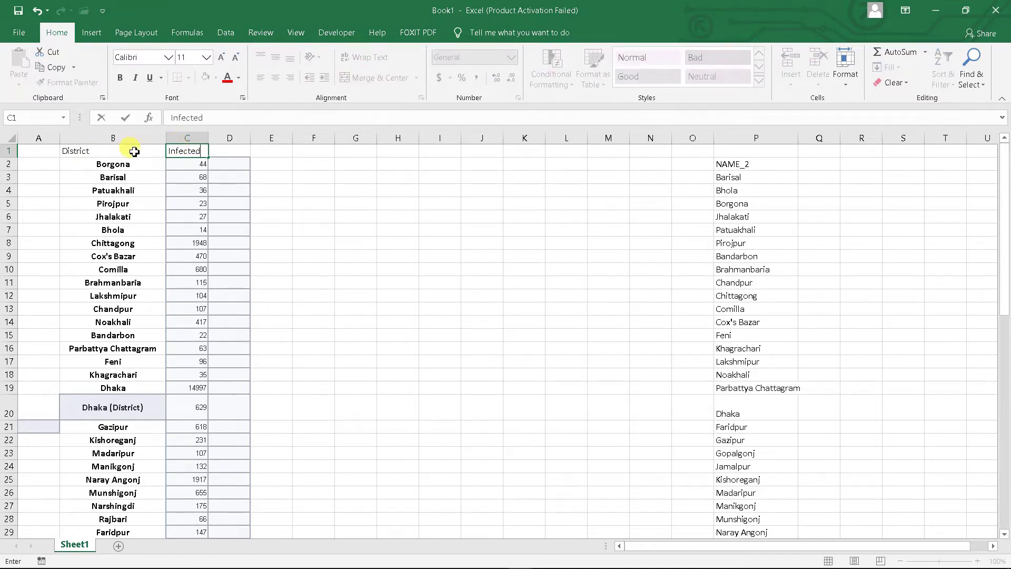
text(nfected)
click(135, 151)
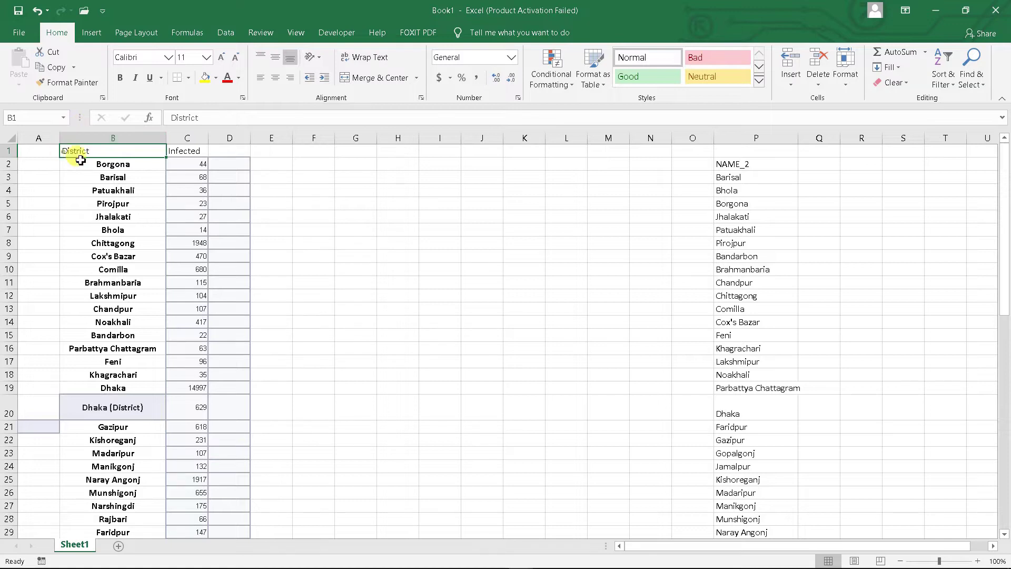
Copy the District–Infected table from B1 to C66
drag(79, 153, 181, 503)
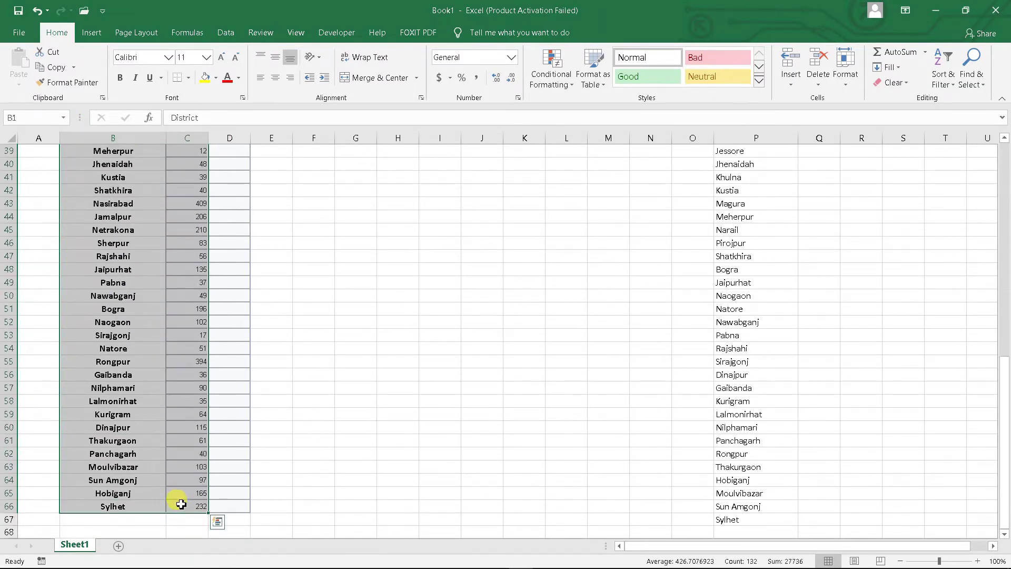
key(ctrl+c)
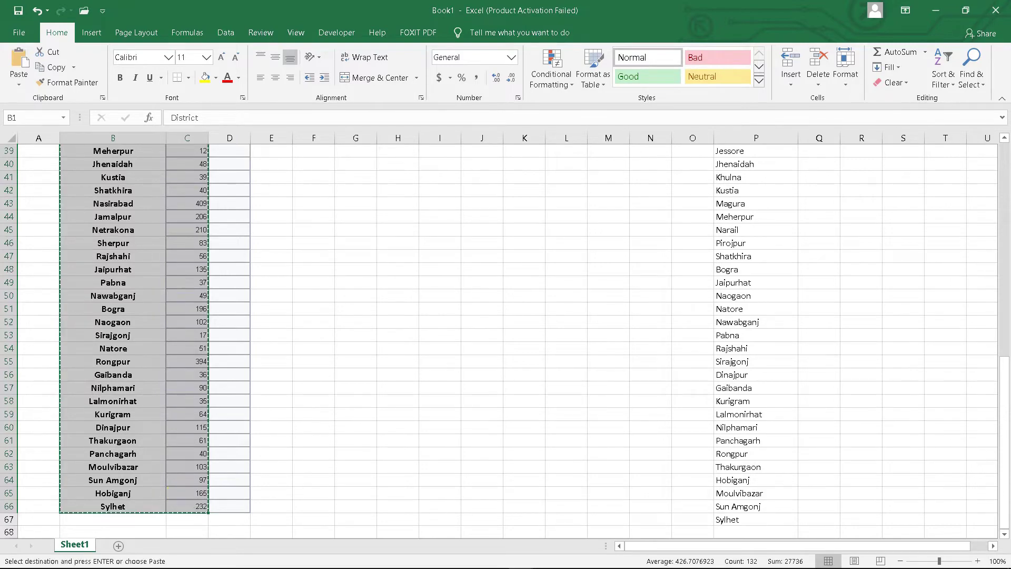
click(19, 37)
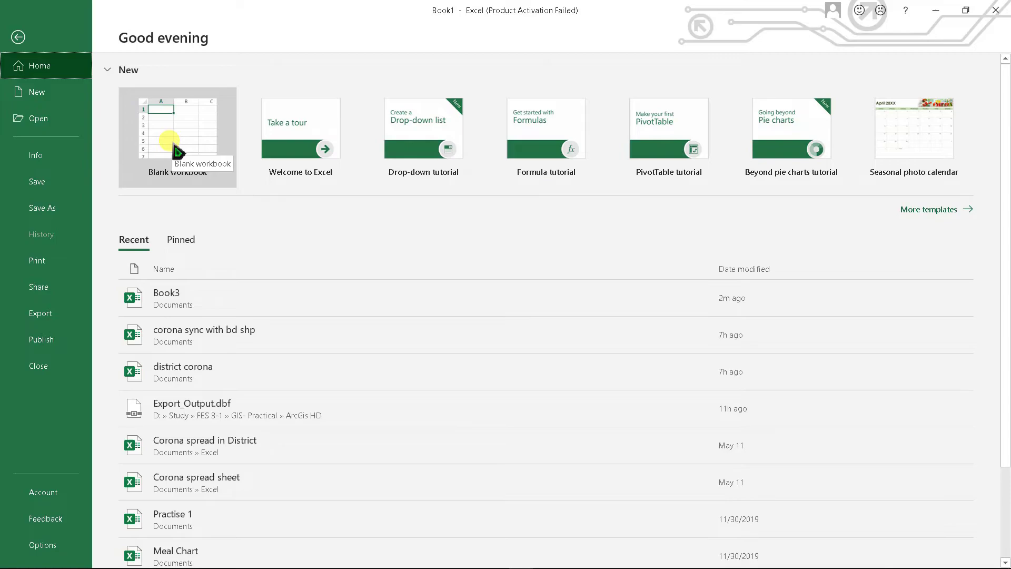
Paste the District–Infected table into a new blank workbook
key(Escape)
key(ctrl+n)
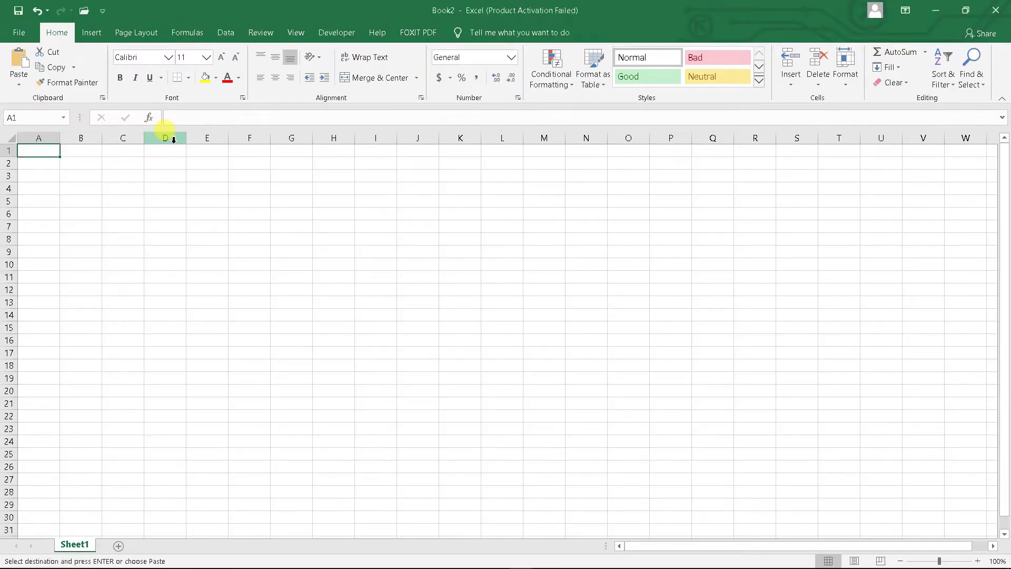
key(ctrl+v)
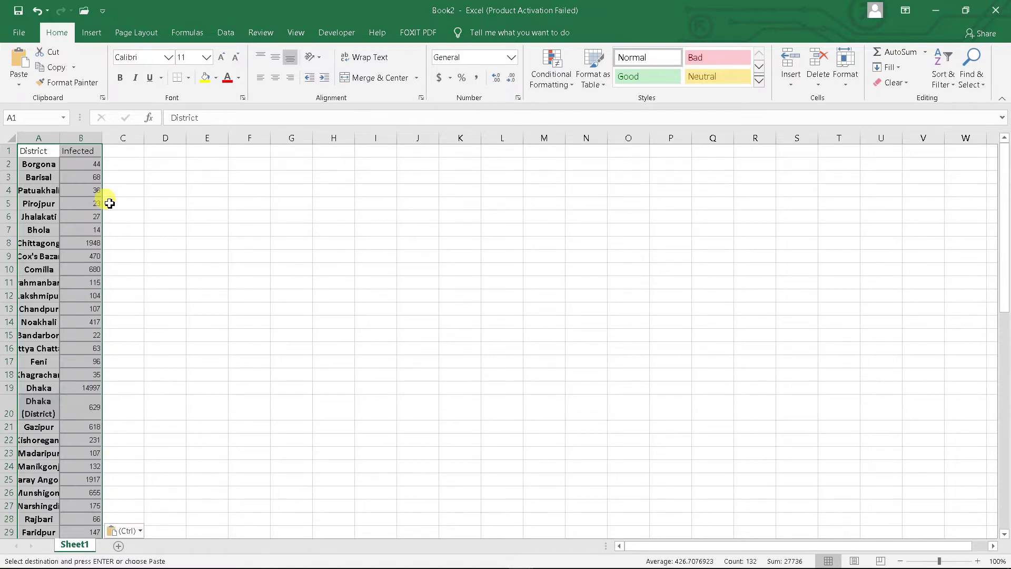
scroll(67, 295, down, 4)
scroll(66, 309, down, 12)
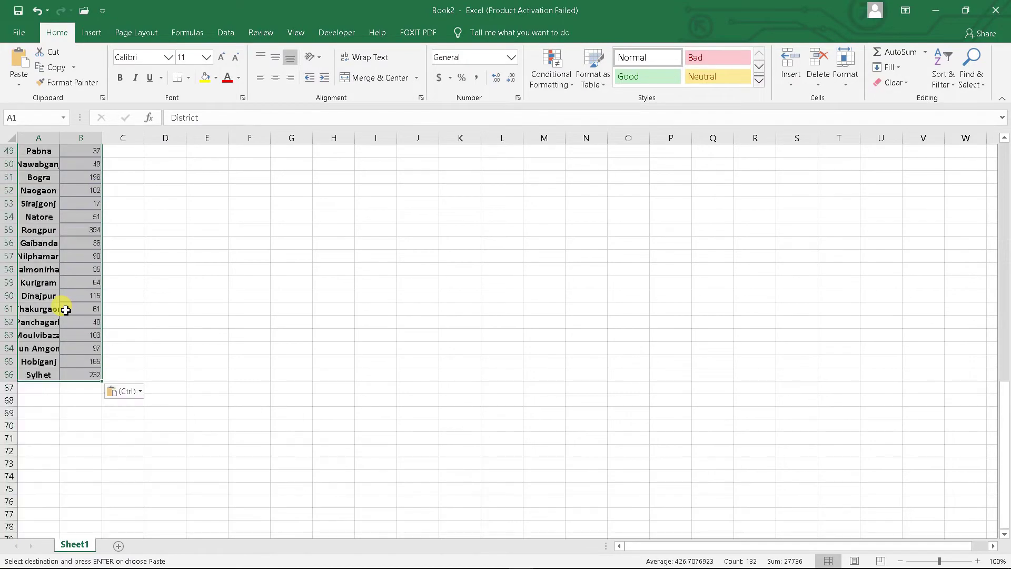
scroll(65, 309, up, 16)
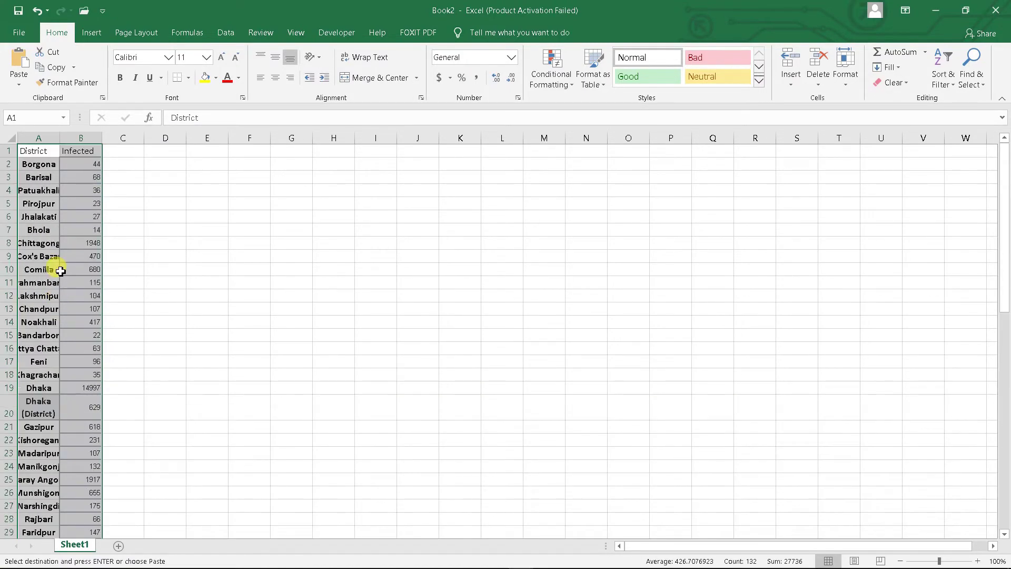
Save the workbook to Documents as 'Corona infect in districts'
click(16, 17)
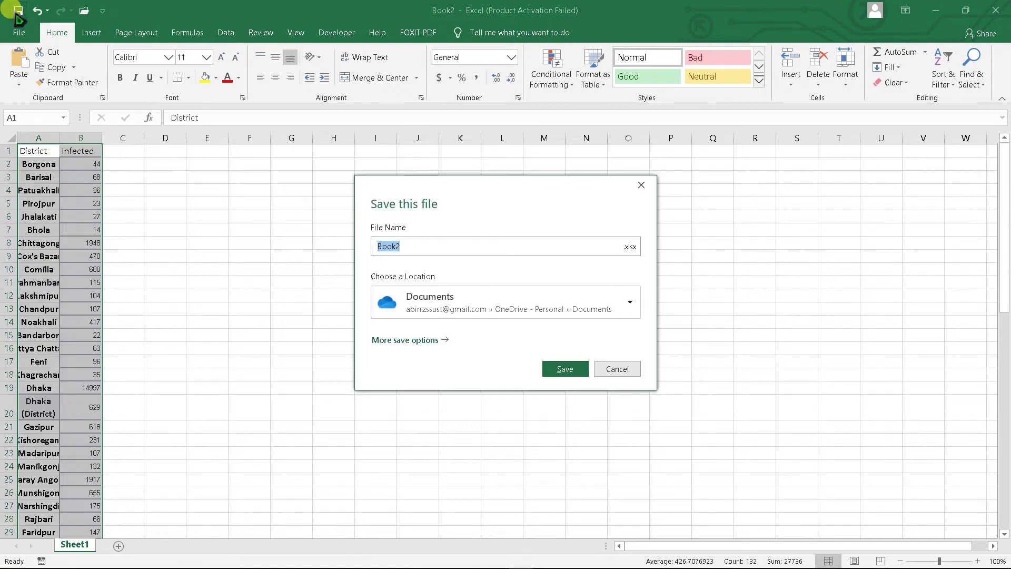
click(611, 301)
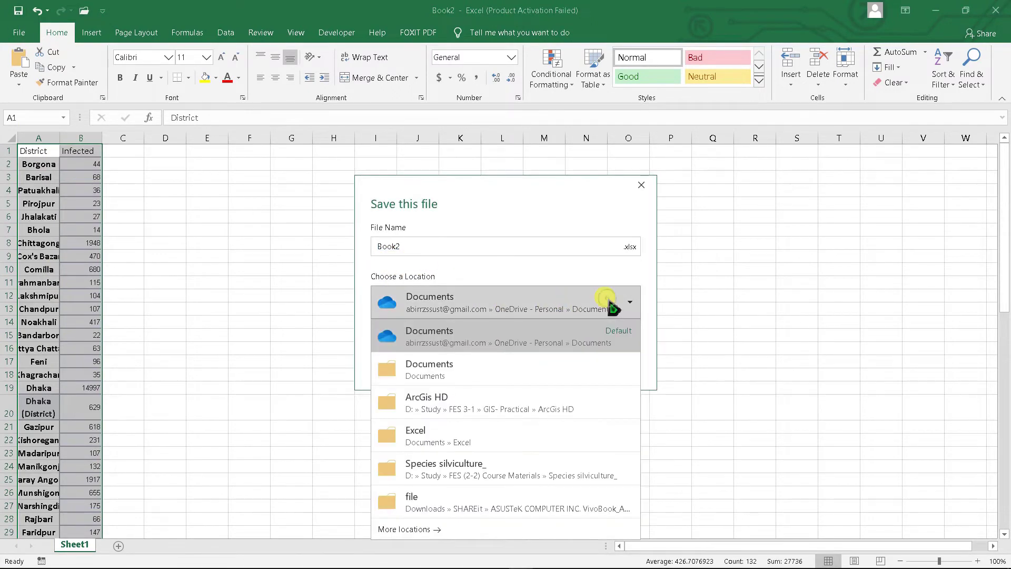
click(441, 369)
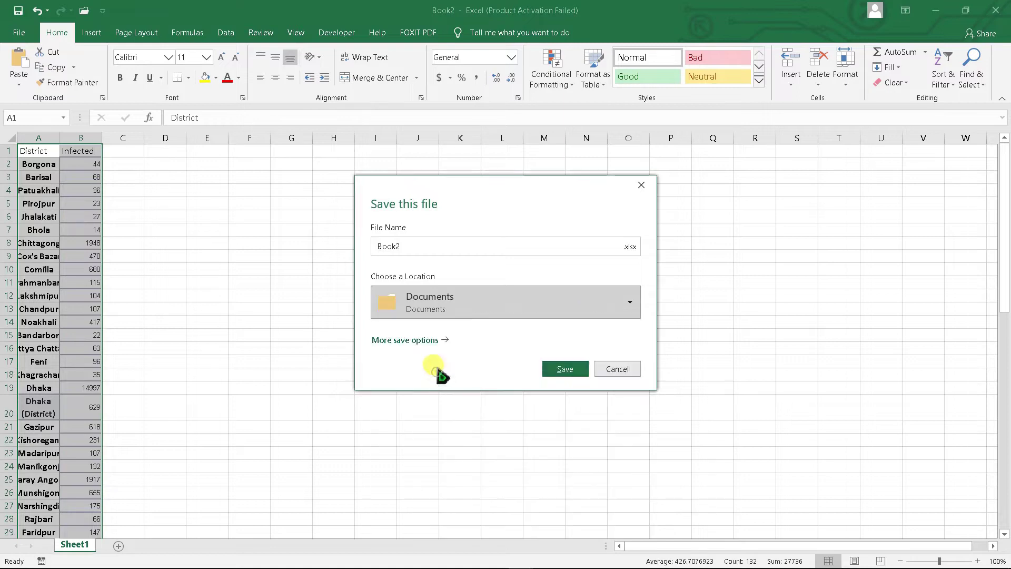
click(398, 243)
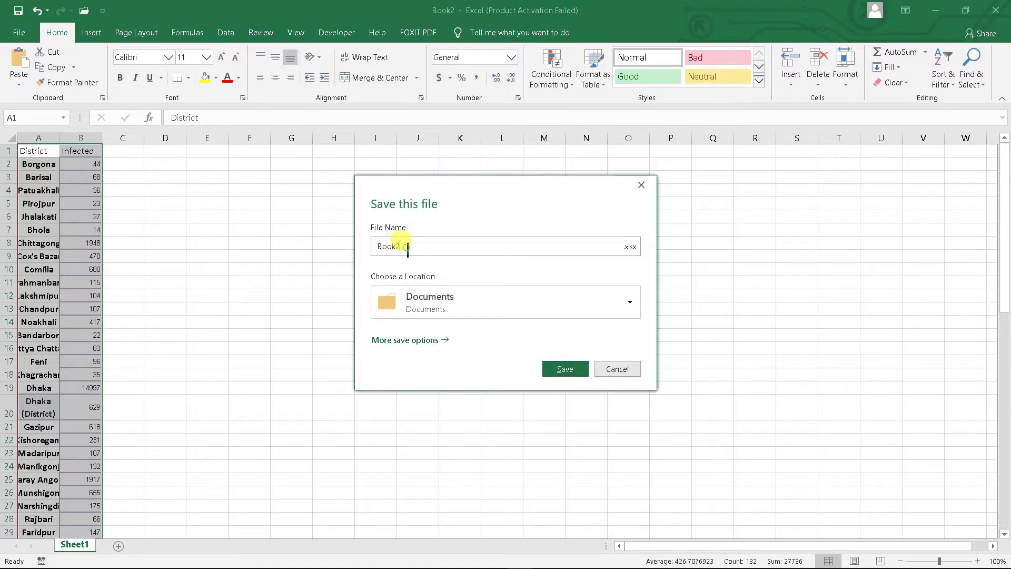
click(560, 368)
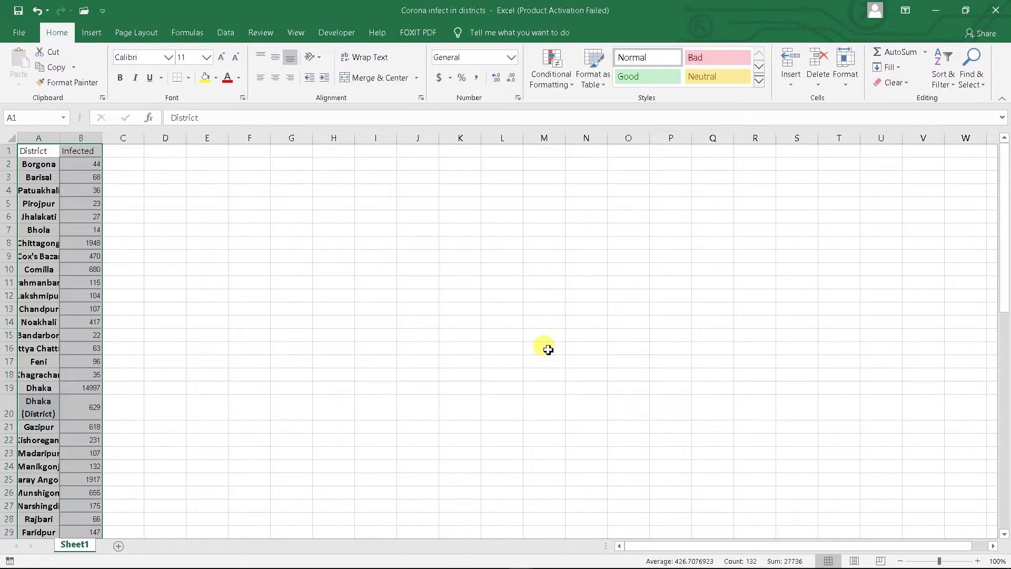
Return to ArcMap, close the attribute table, and clear the district selection
click(937, 12)
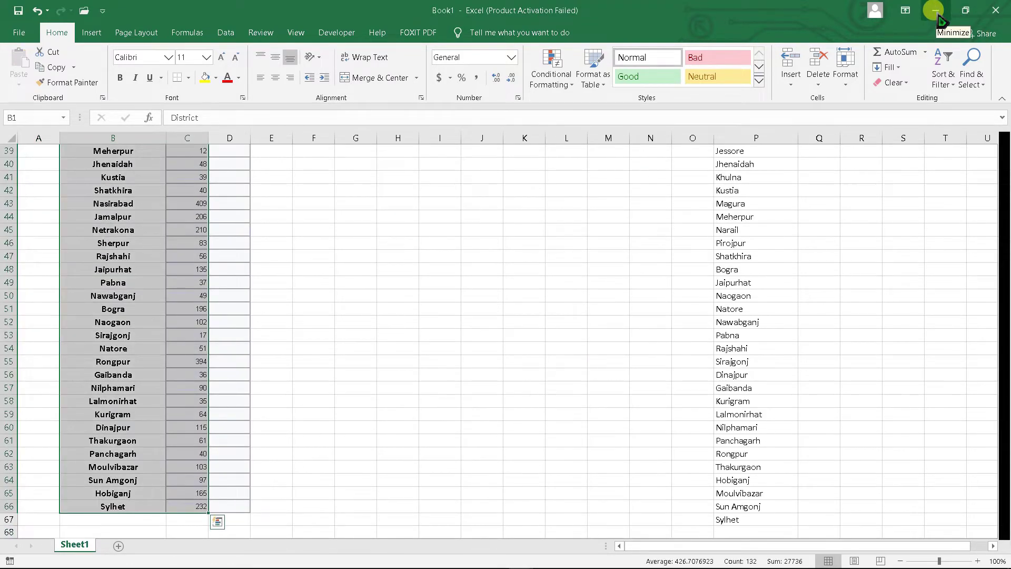
click(938, 16)
mouse_move(495, 557)
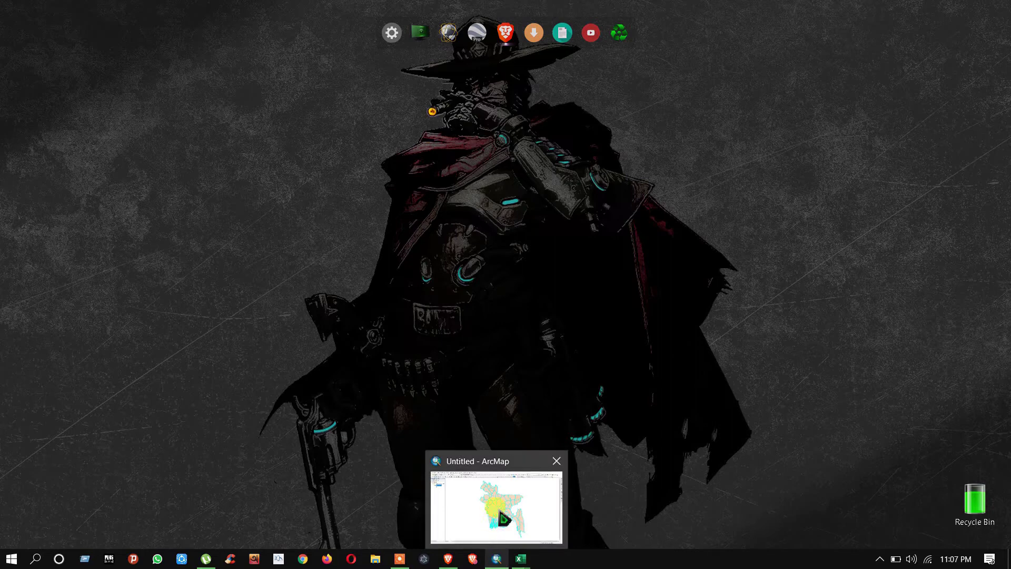
click(501, 517)
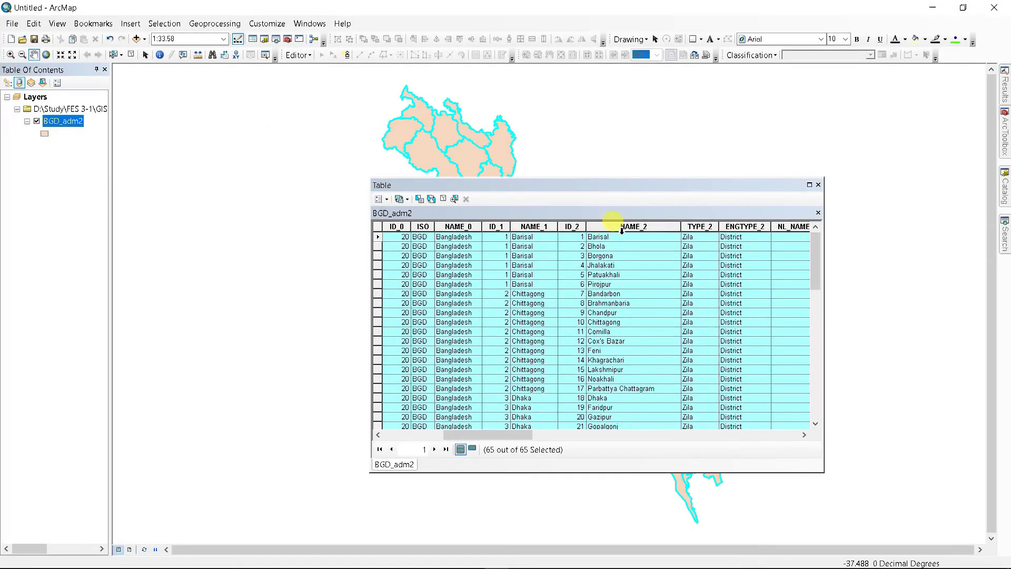
click(819, 184)
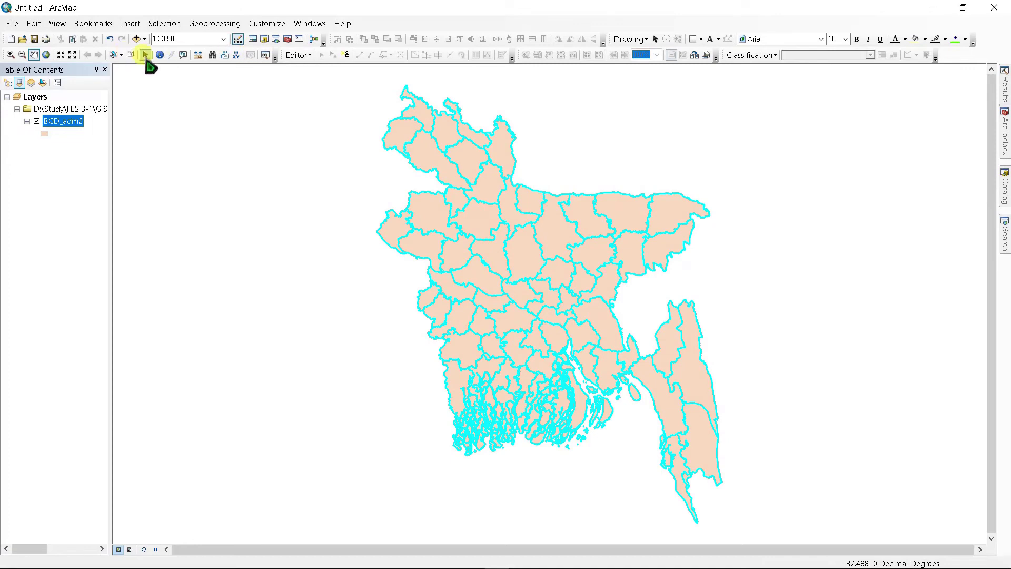
click(131, 55)
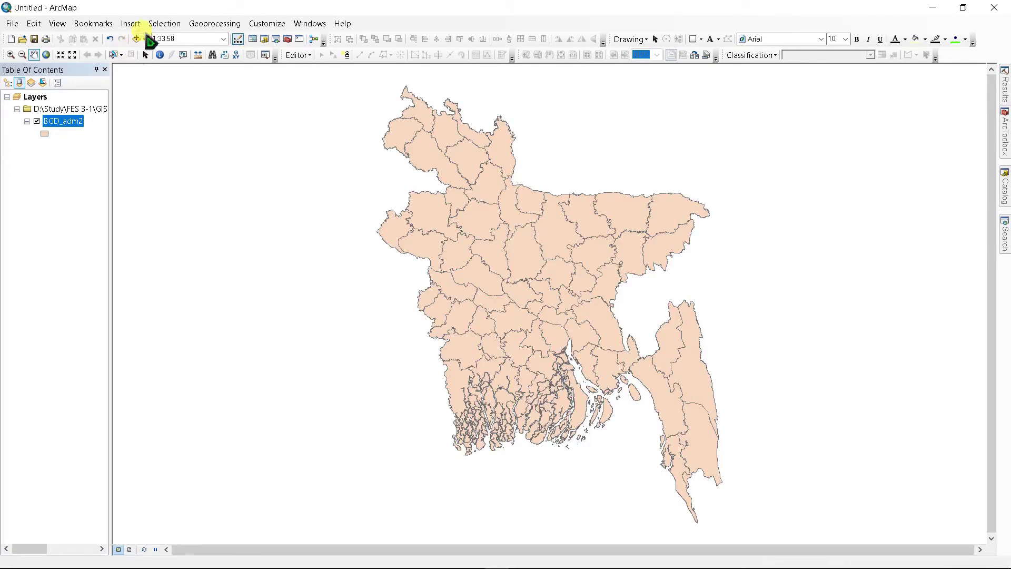
Add Sheet1$ from the Corona infect in districts workbook in Documents to the map
click(137, 40)
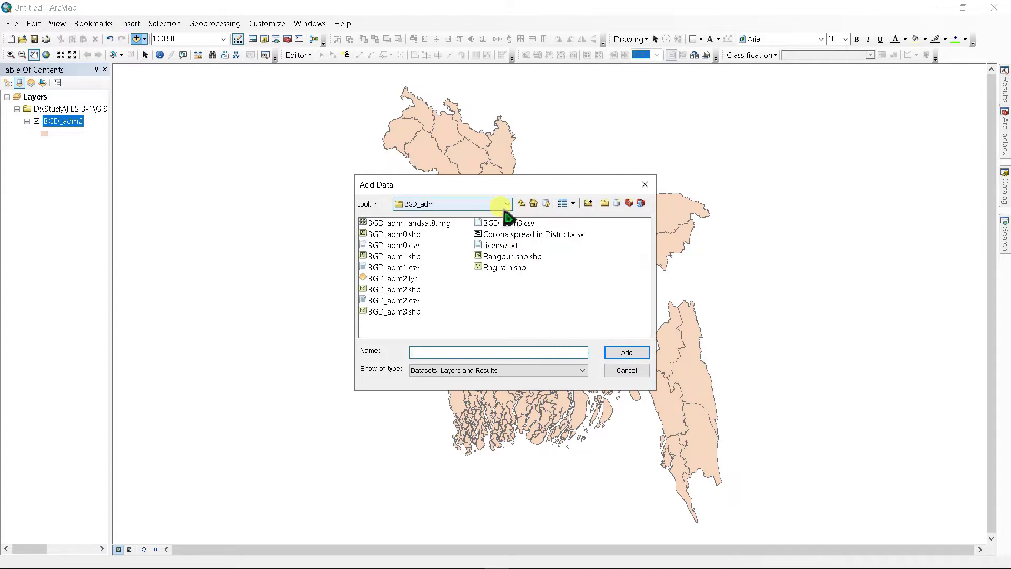
click(507, 205)
click(536, 298)
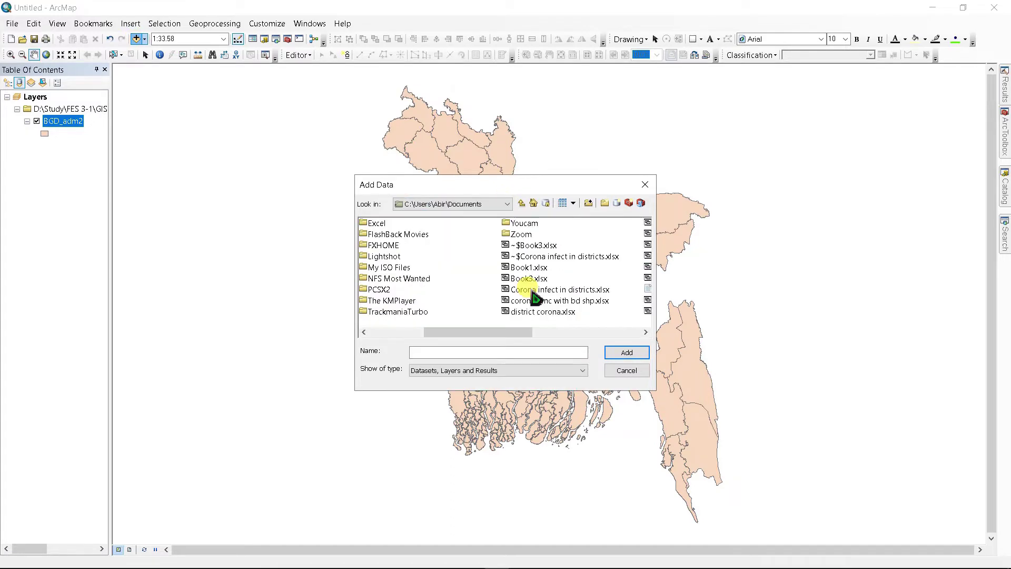
click(531, 291)
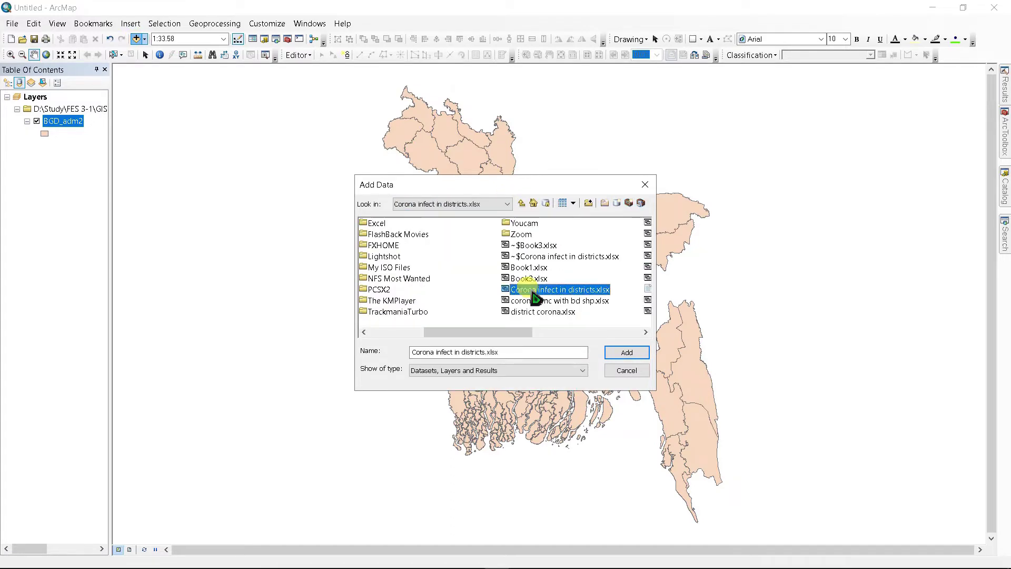
double_click(531, 291)
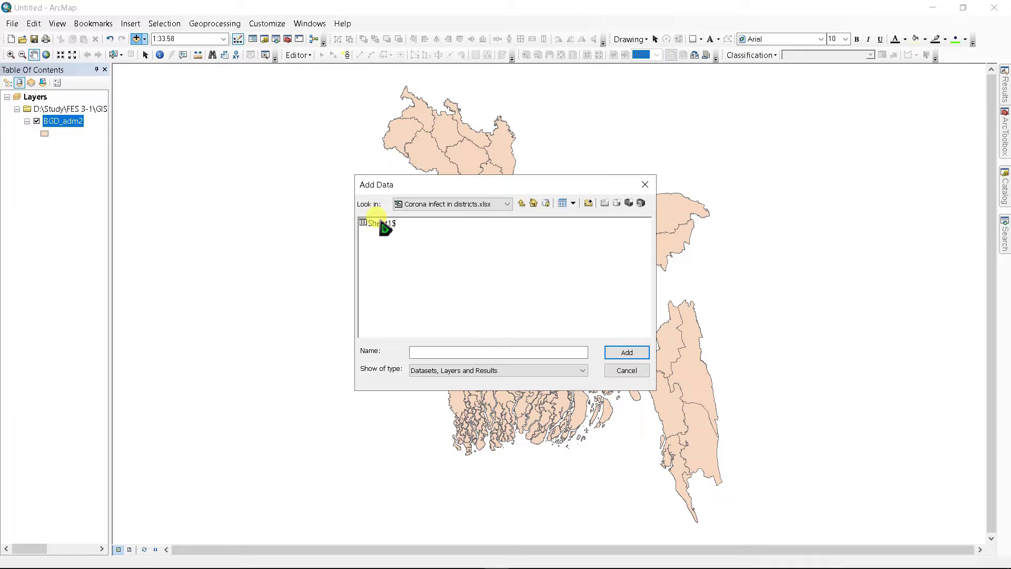
click(381, 224)
click(630, 352)
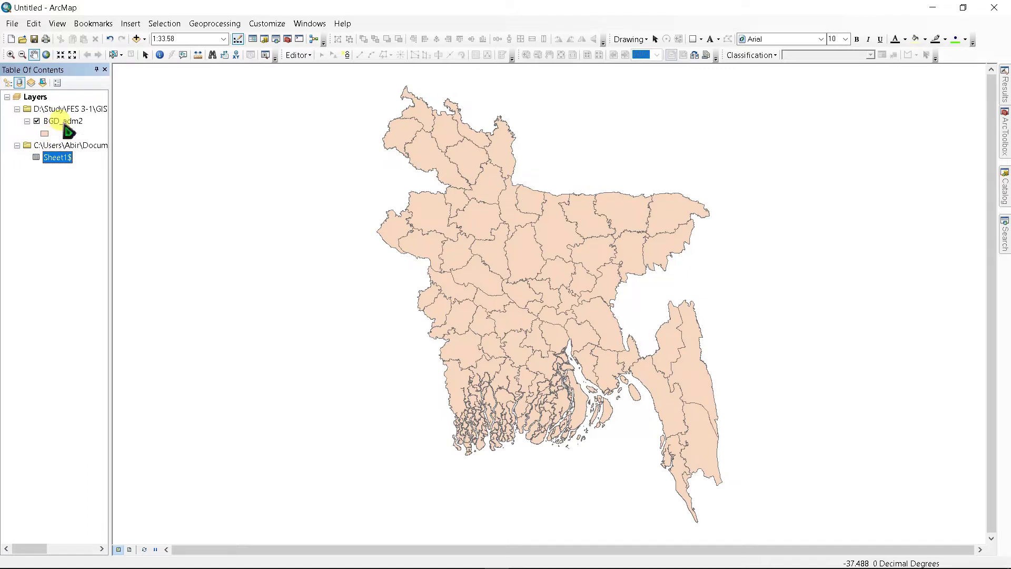
right_click(69, 131)
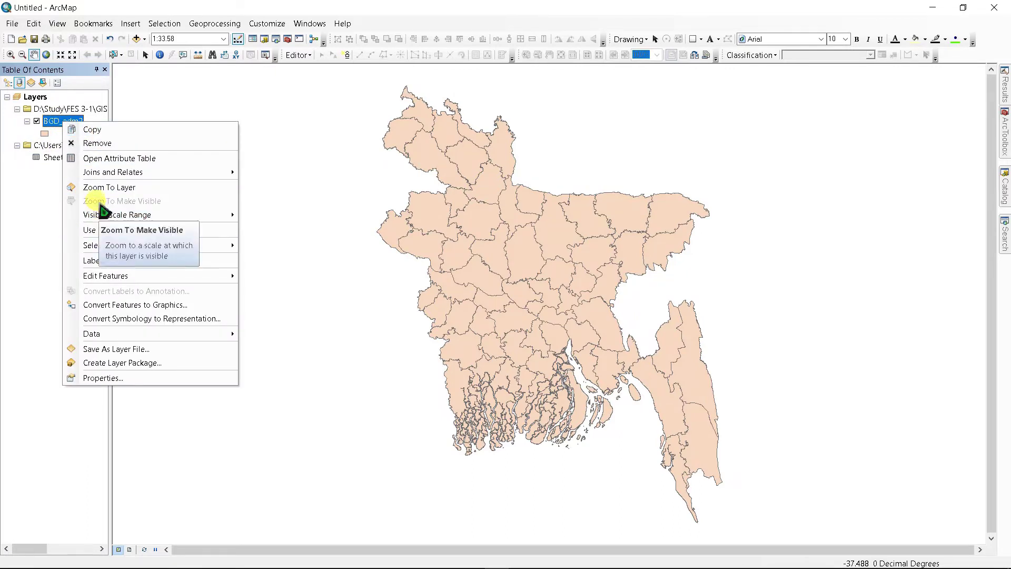
mouse_move(128, 172)
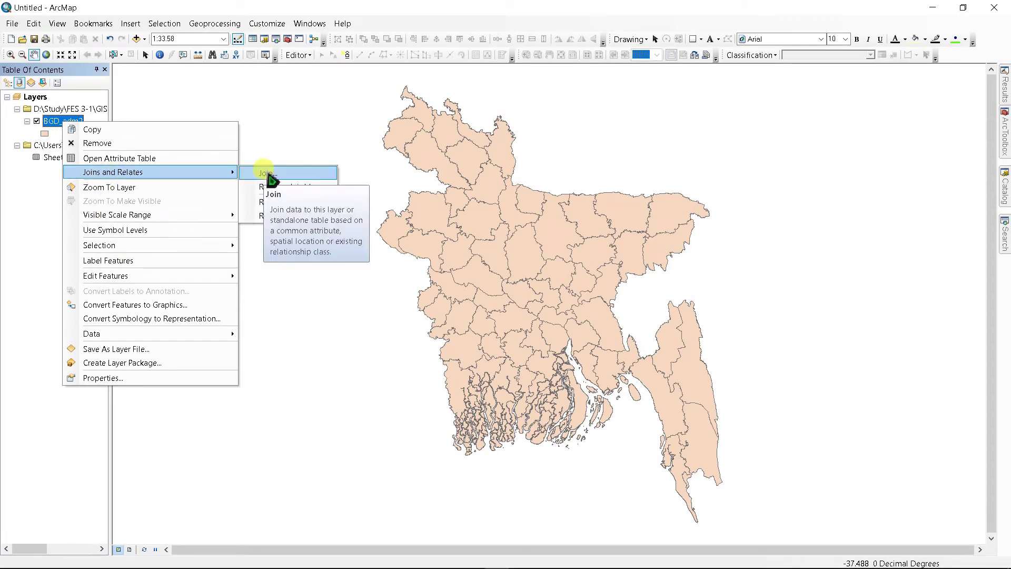
click(269, 174)
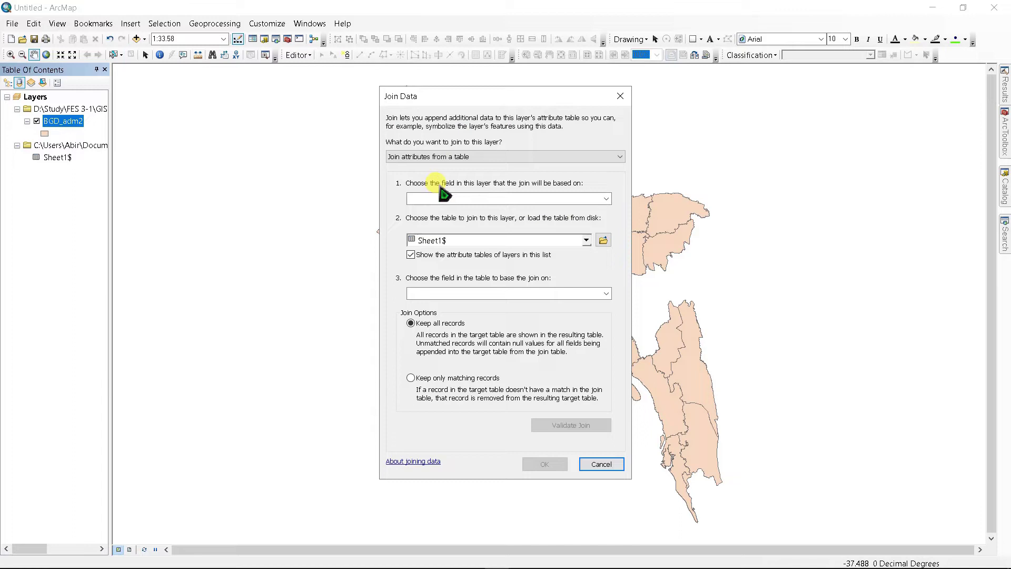
click(603, 199)
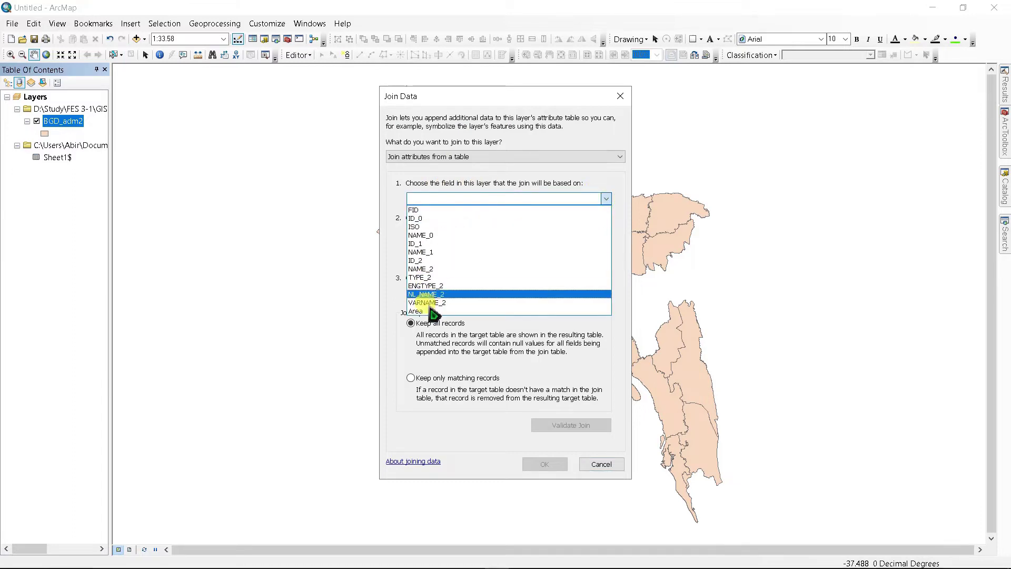
click(448, 168)
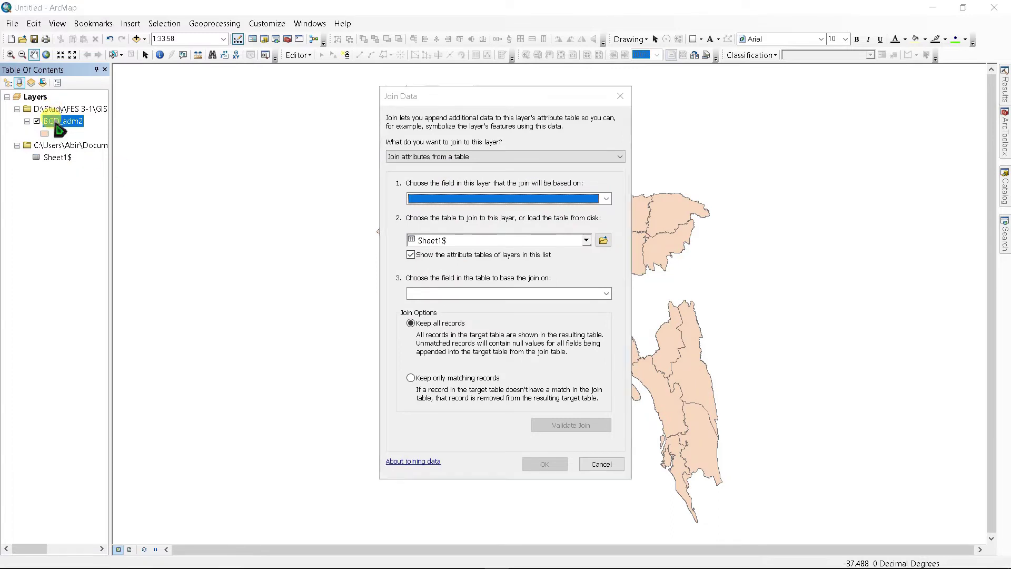
click(620, 96)
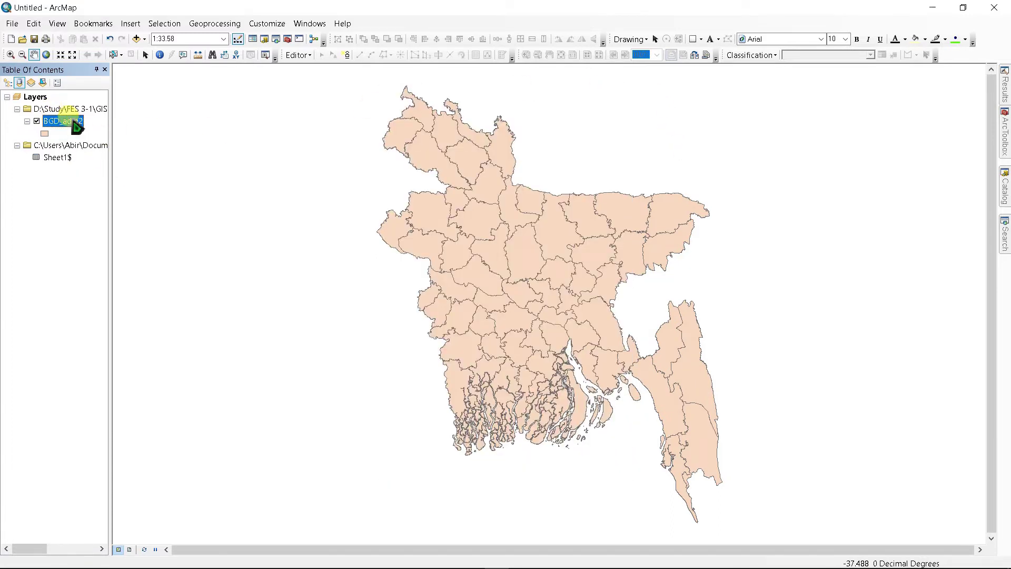
right_click(71, 120)
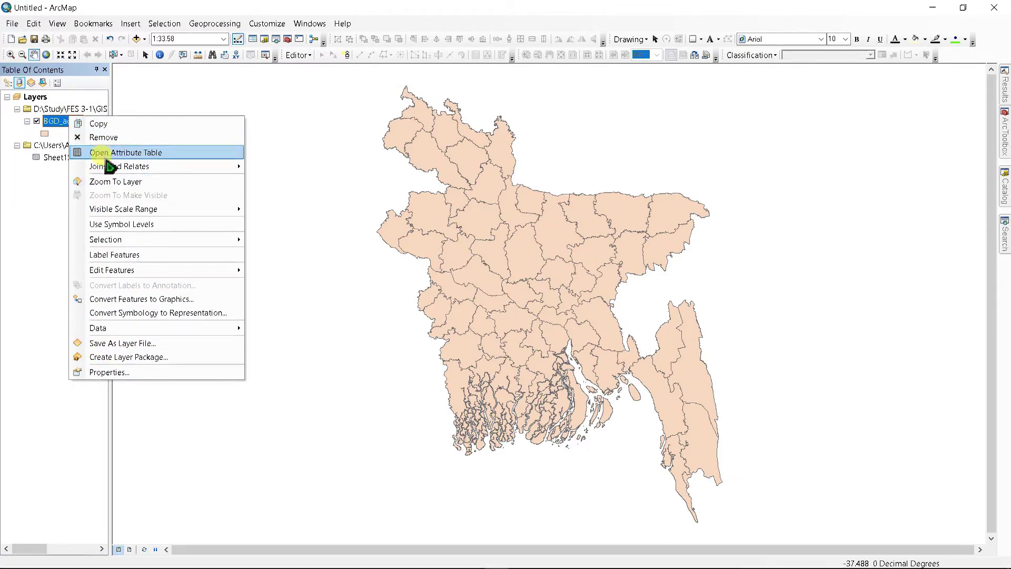
click(106, 152)
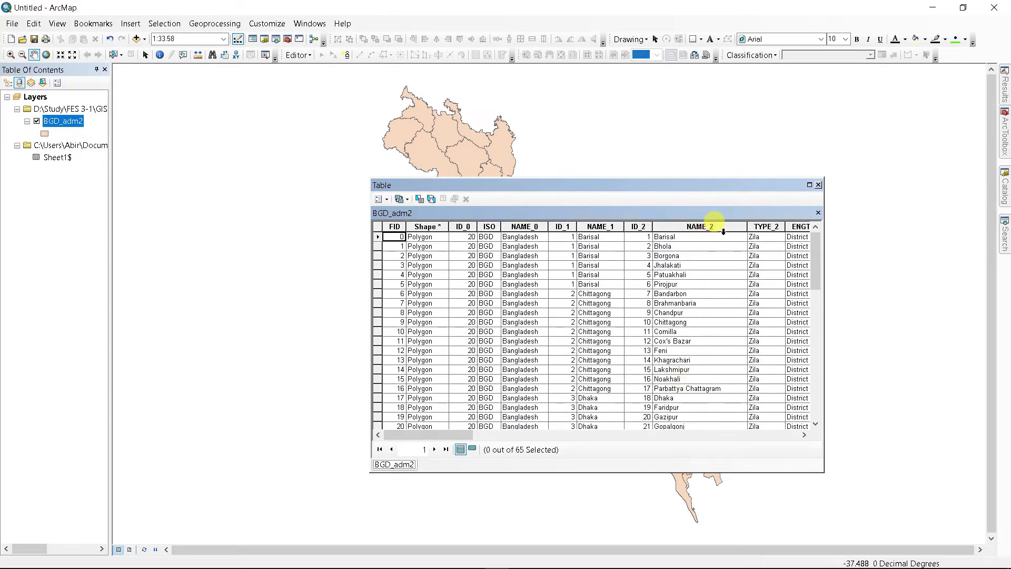
click(818, 185)
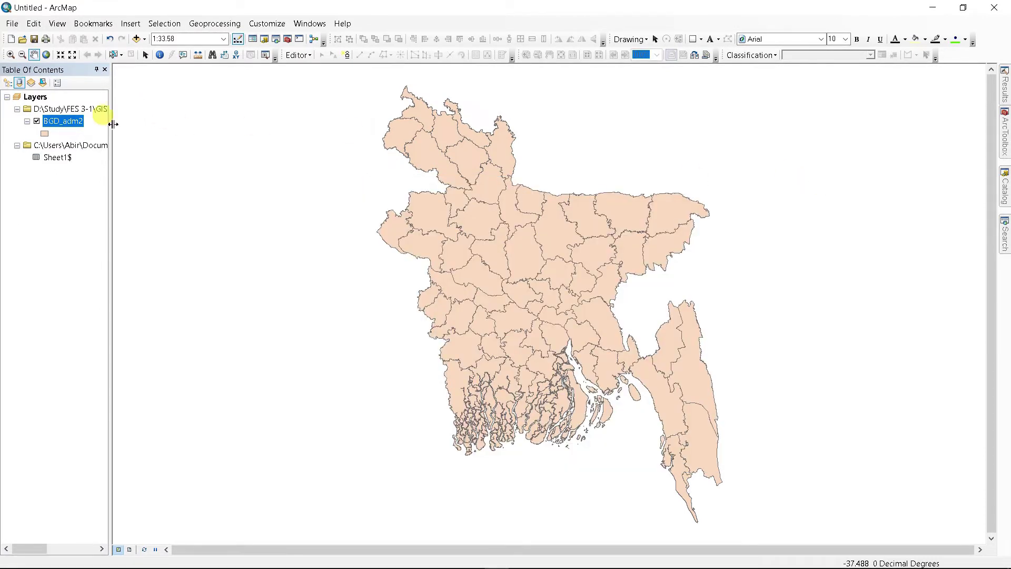
Join the Sheet1$ table to BGD_adm2, matching field NAME_2 to District
right_click(63, 122)
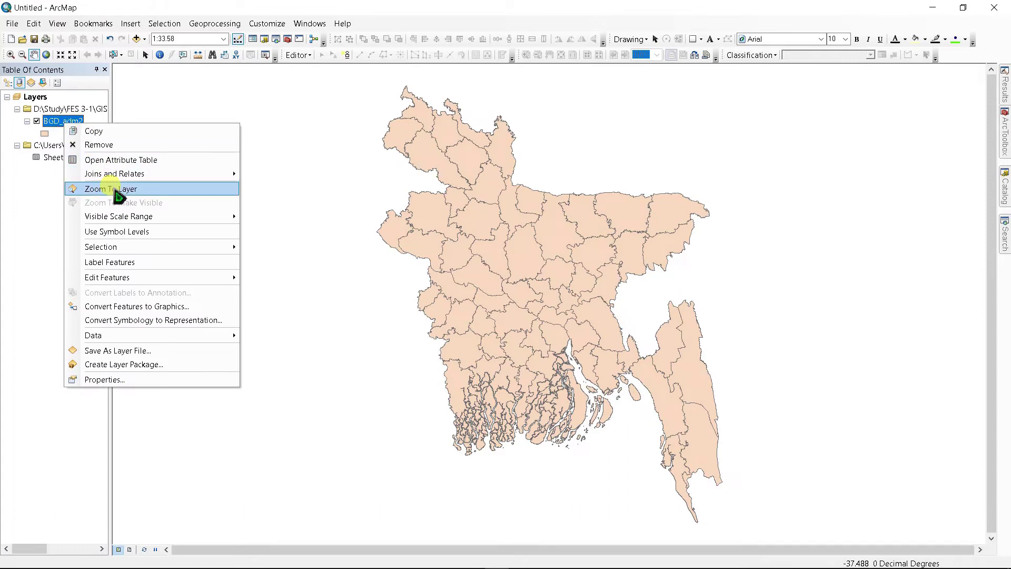
mouse_move(191, 174)
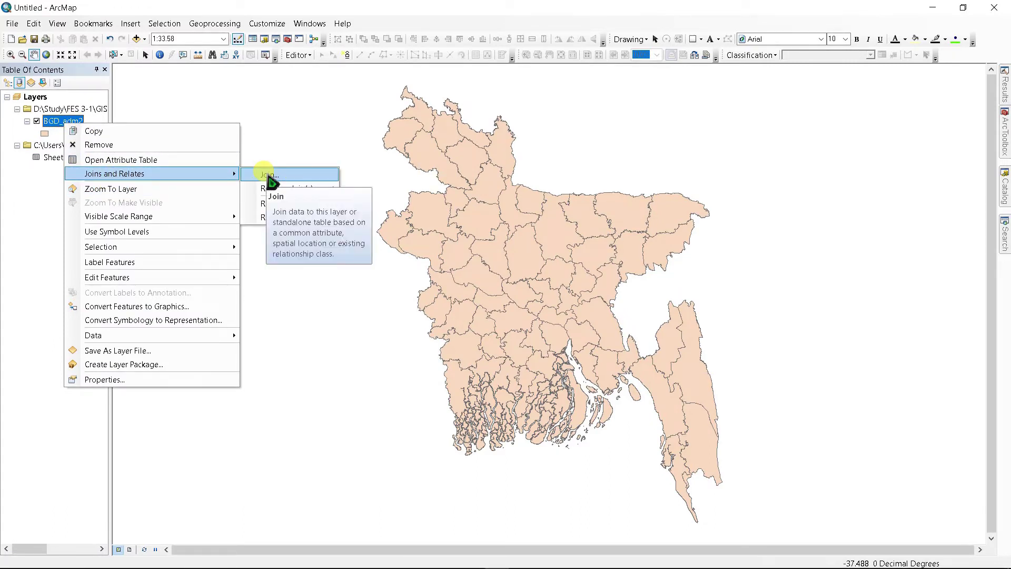
click(270, 175)
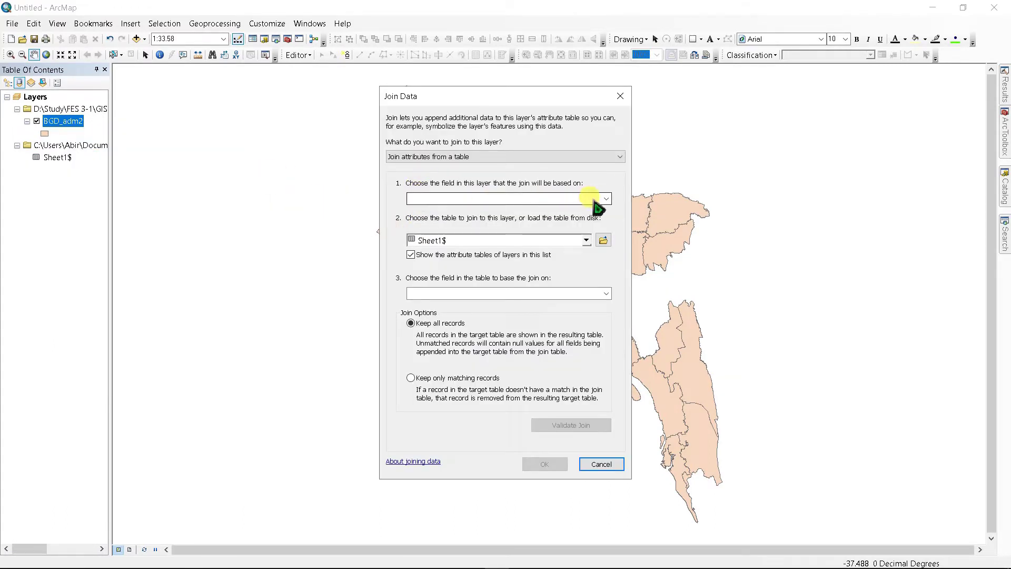
click(594, 203)
click(430, 269)
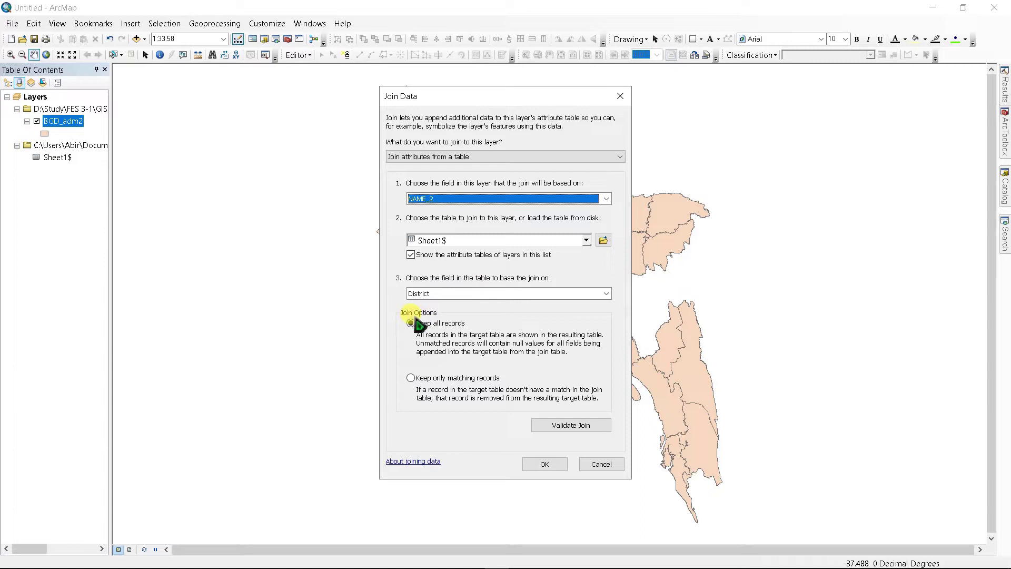
click(543, 464)
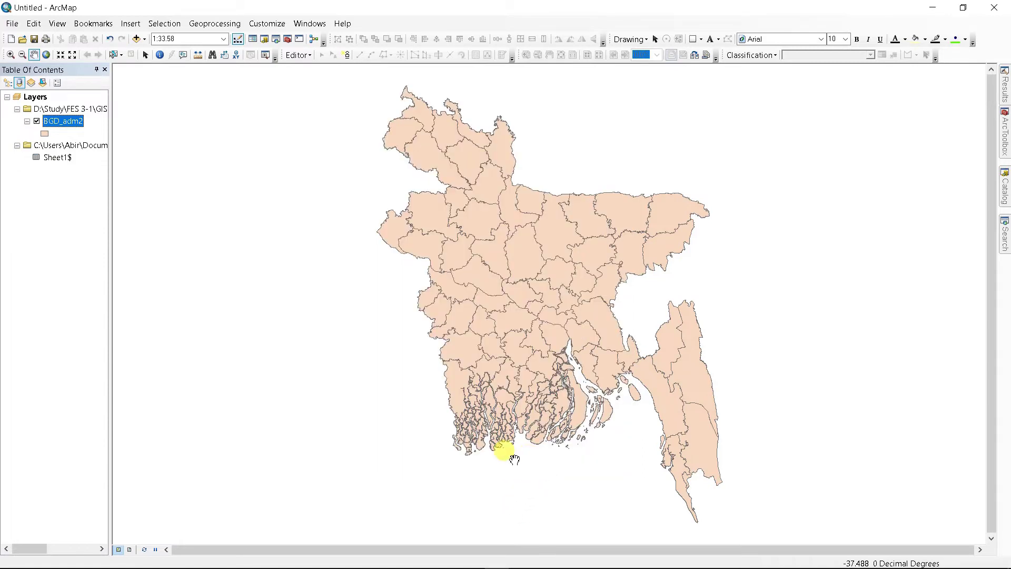
right_click(57, 121)
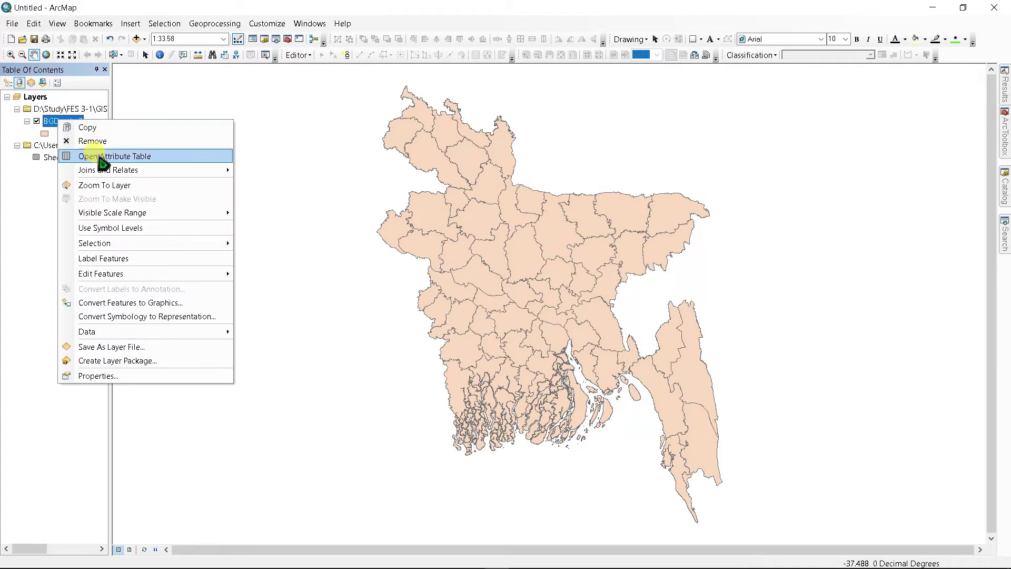
click(99, 157)
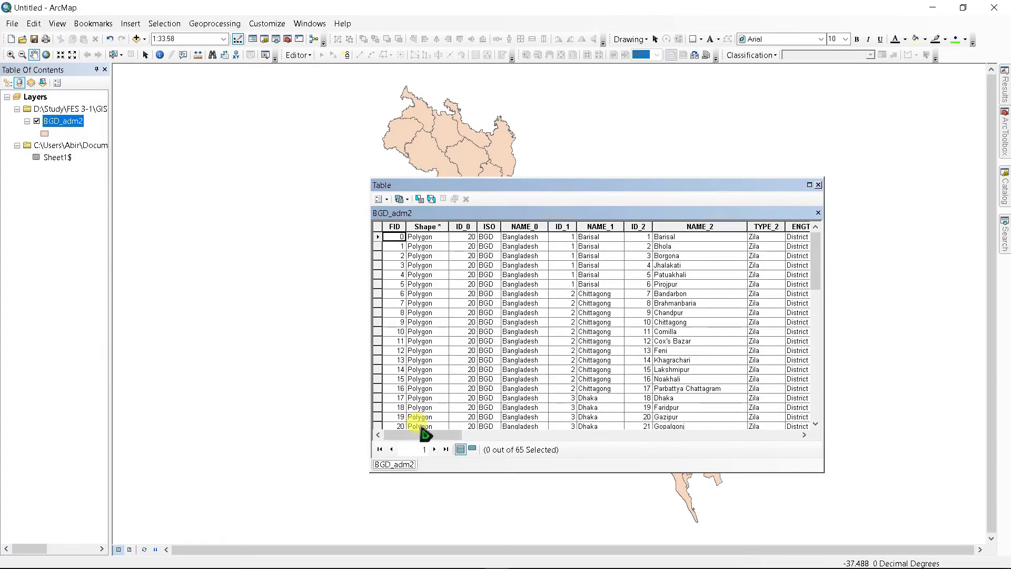
drag(423, 433, 763, 452)
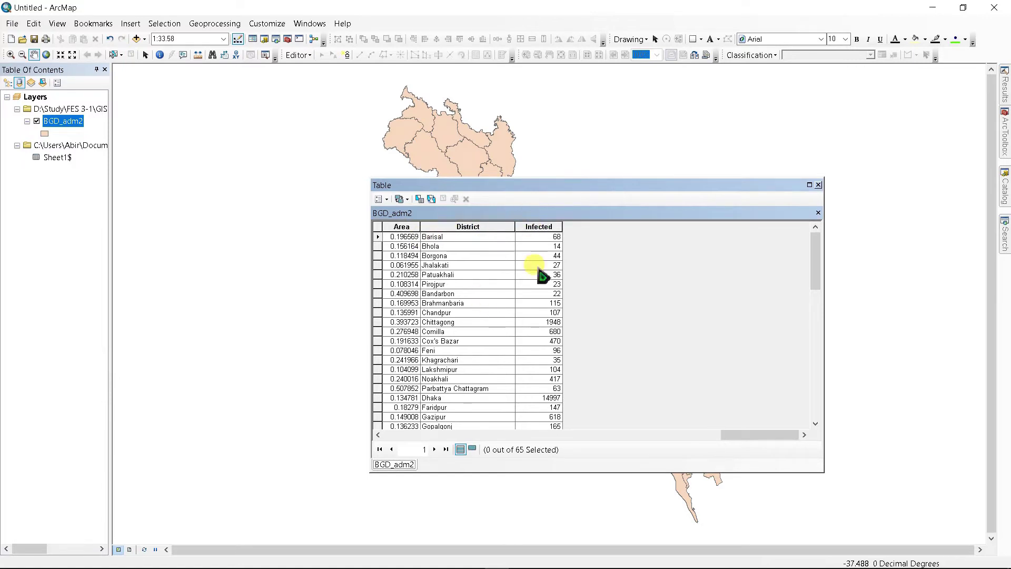
scroll(543, 337, down, 3)
scroll(543, 340, down, 8)
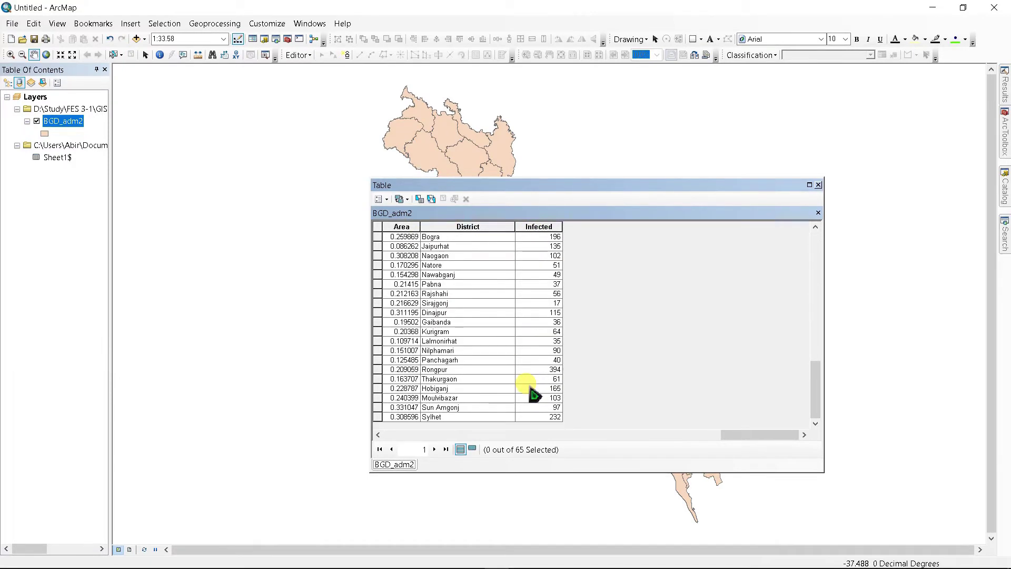
scroll(531, 368, up, 15)
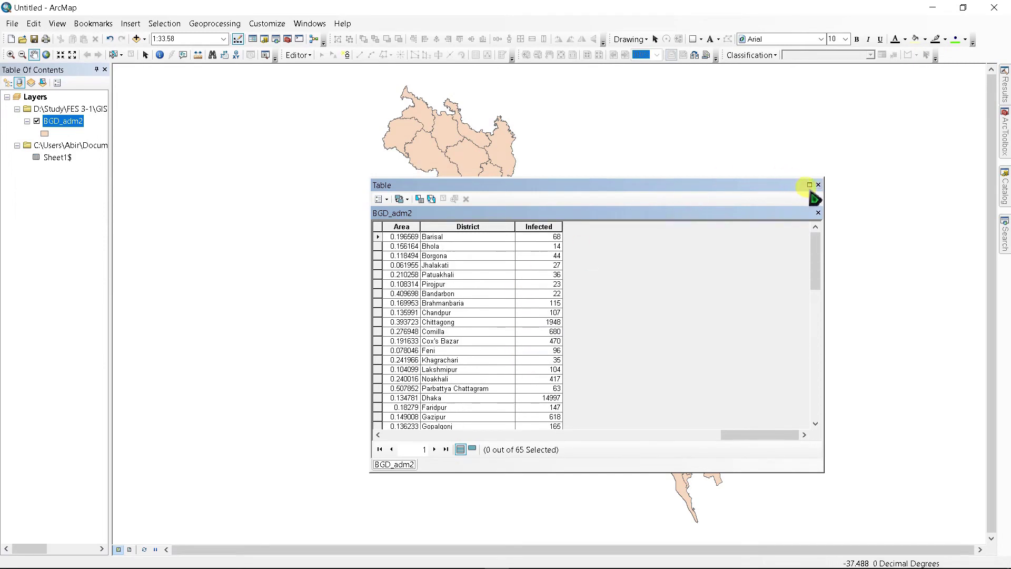
click(818, 184)
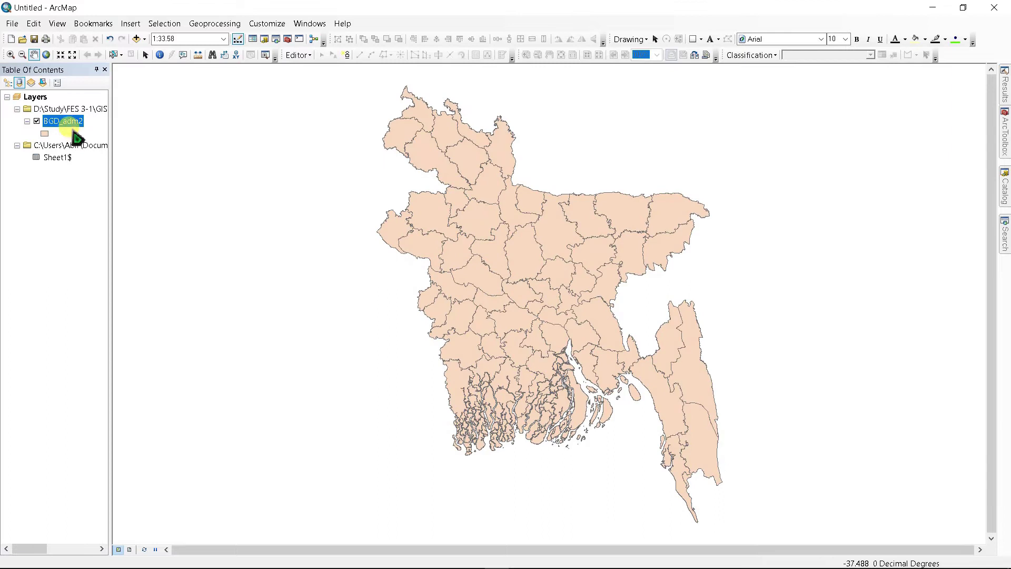
Set BGD_adm2 symbology to Quantities > Graduated colors with Infected as the value field
right_click(63, 121)
click(105, 377)
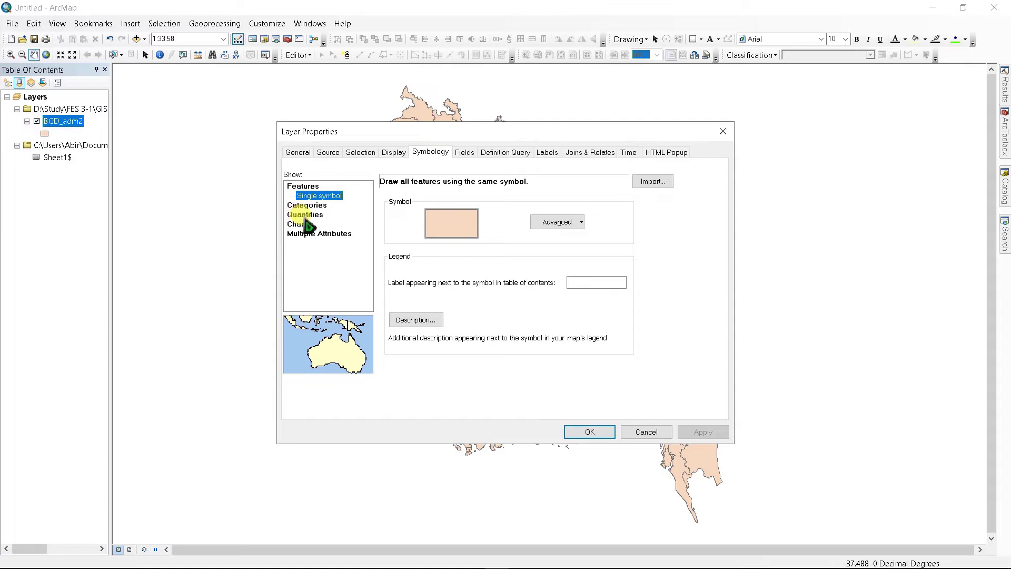
click(305, 216)
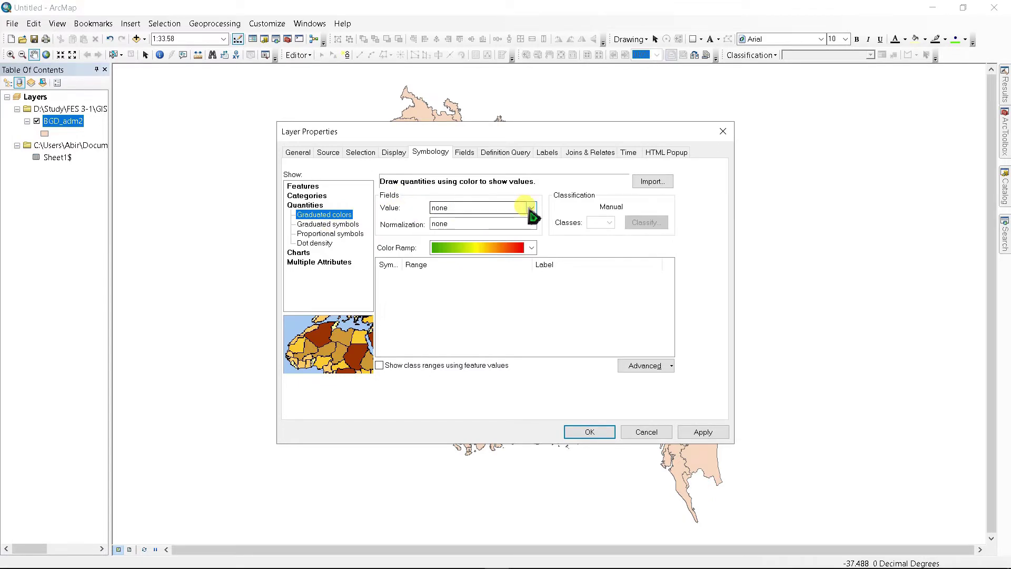
click(531, 208)
click(450, 262)
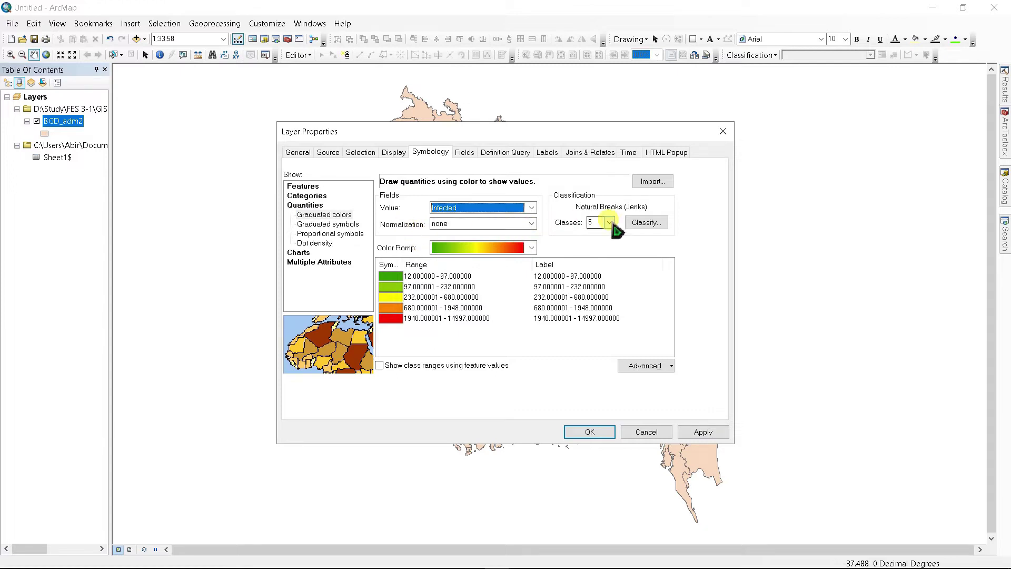
Classify the Infected values into 9 Natural Breaks (Jenks) classes
click(645, 229)
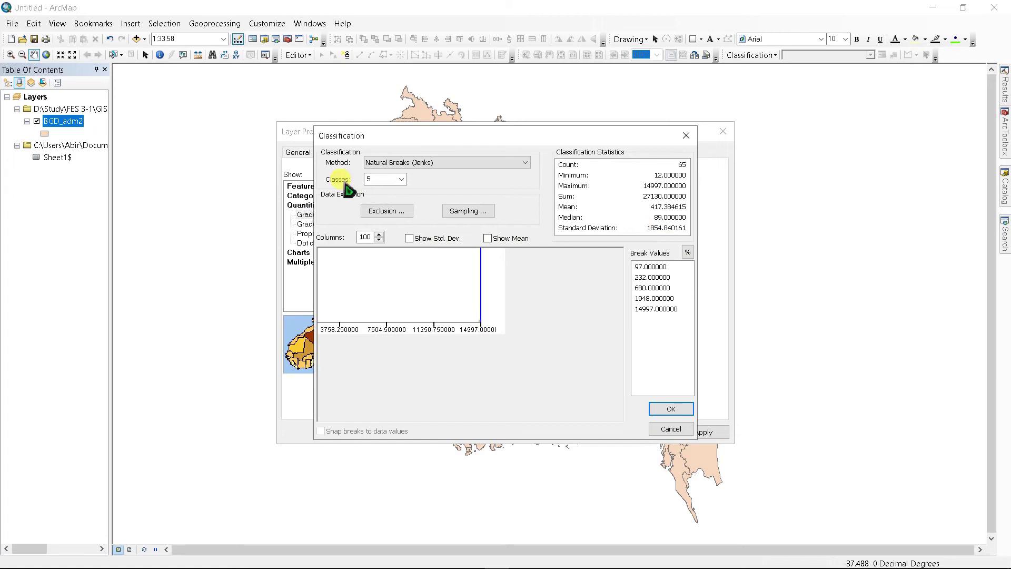
click(402, 180)
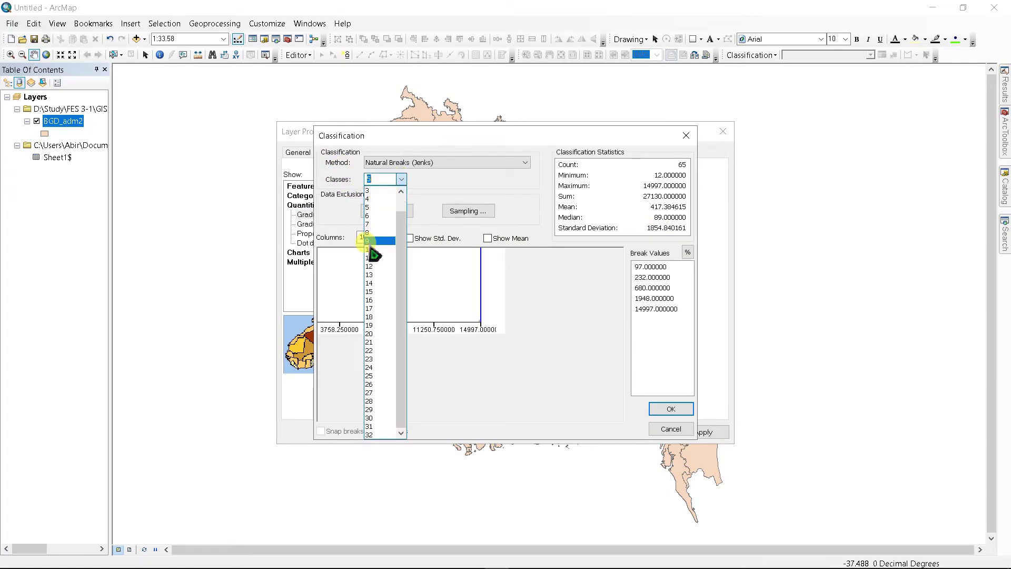
click(369, 241)
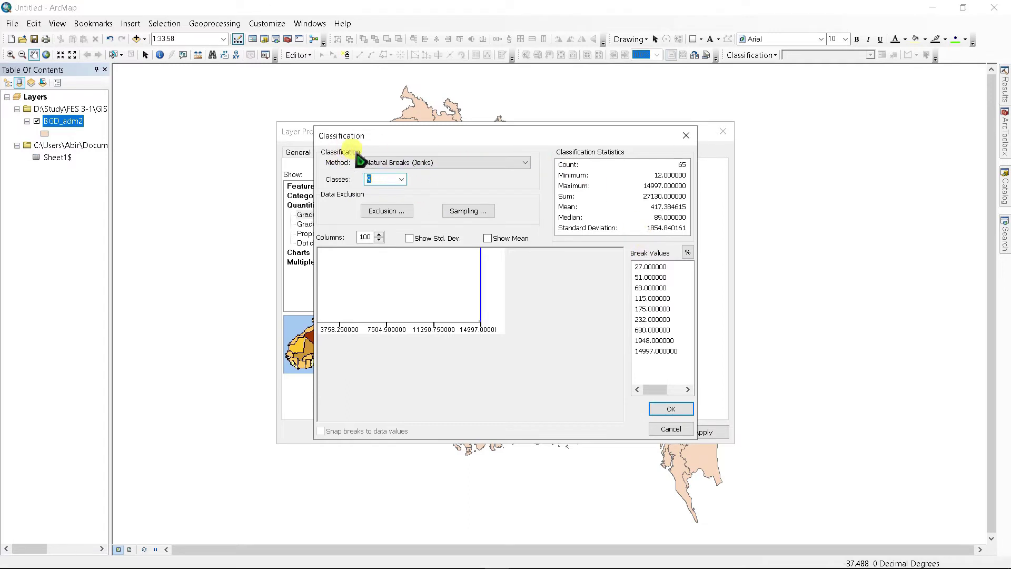
click(418, 163)
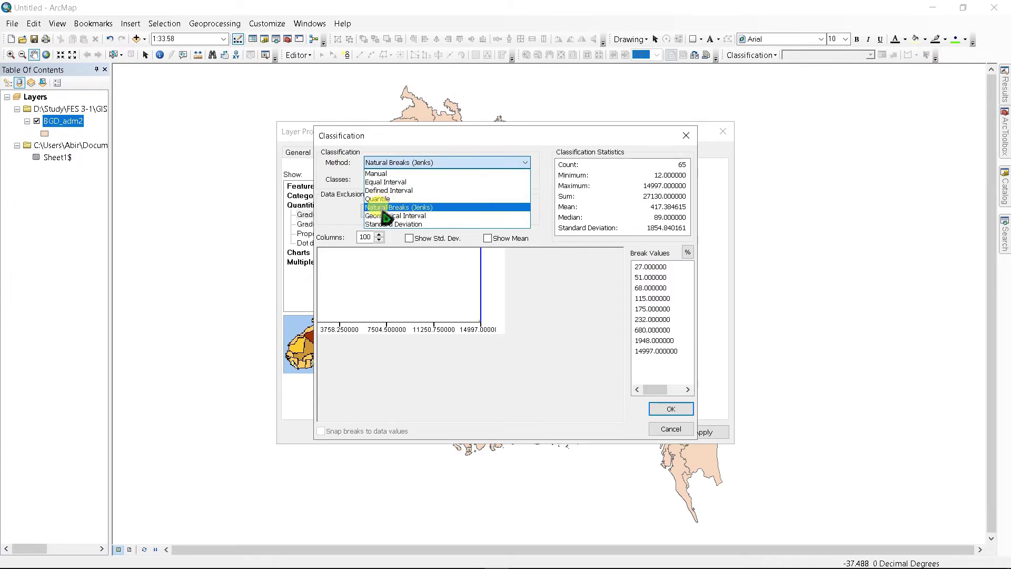
click(383, 209)
click(669, 410)
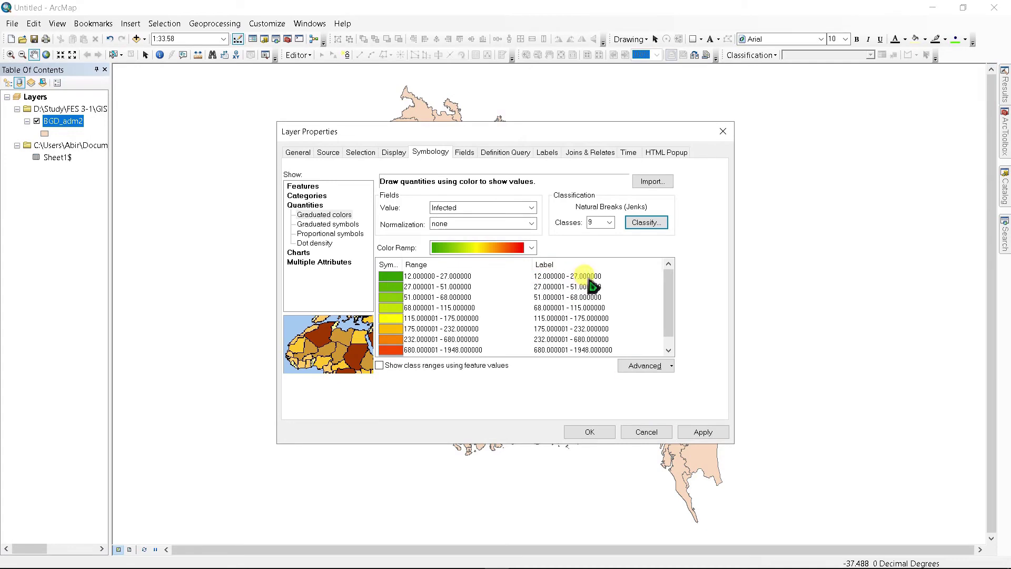
Format the class labels as whole numbers with 0 decimal places
click(565, 265)
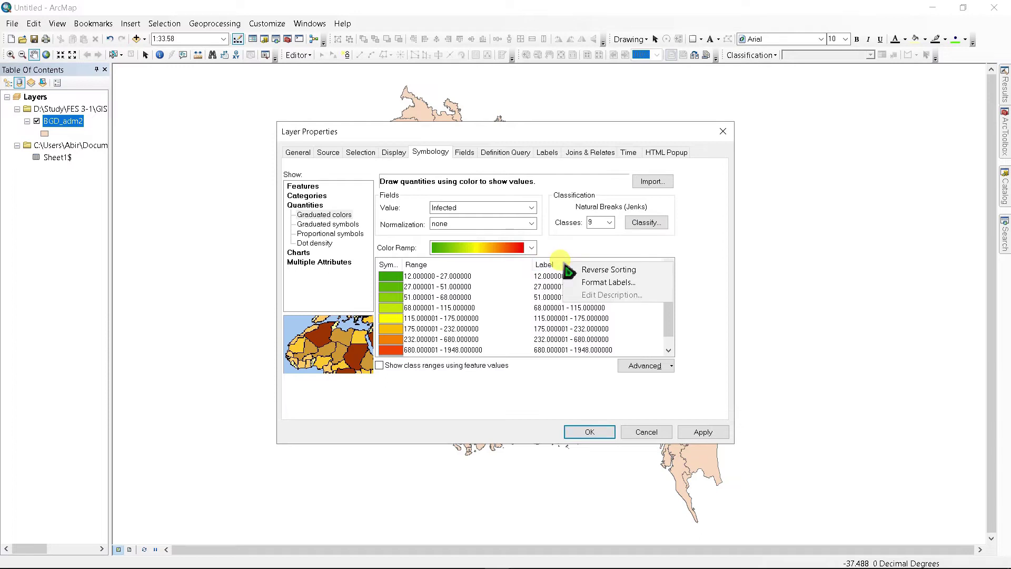
click(609, 282)
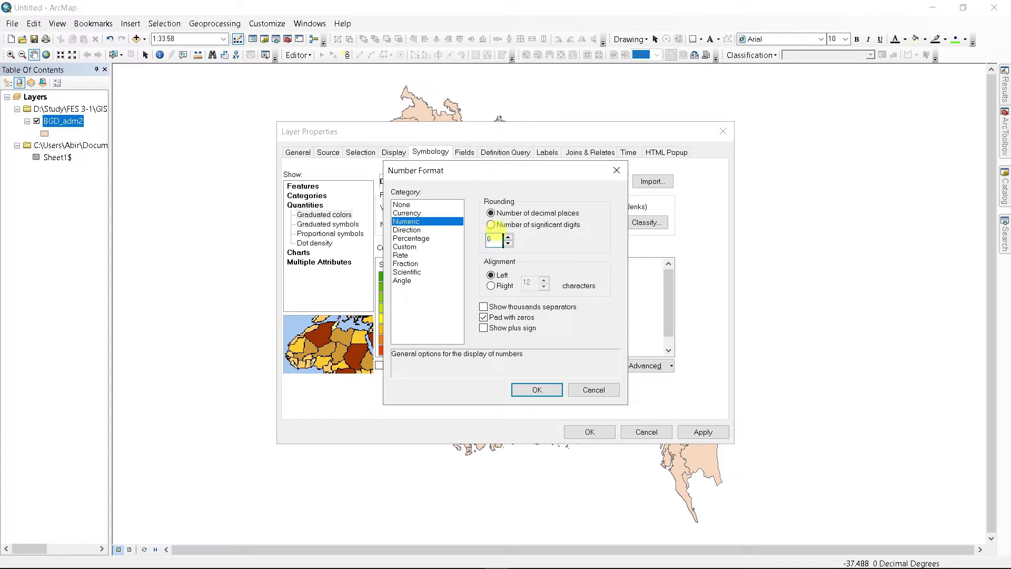
click(536, 390)
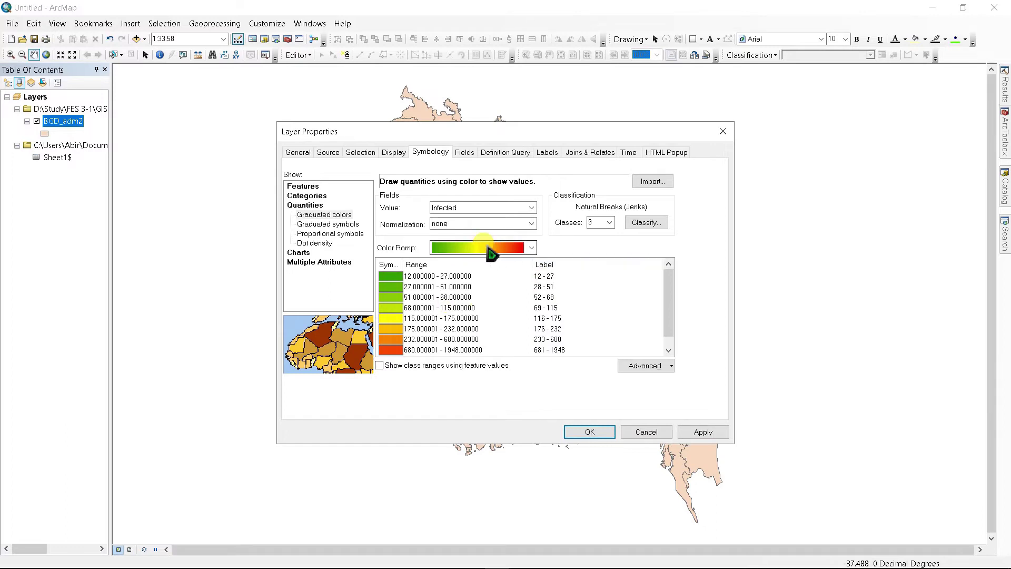
Apply the green-yellow-red colour ramp to the nine Infected classes
click(487, 256)
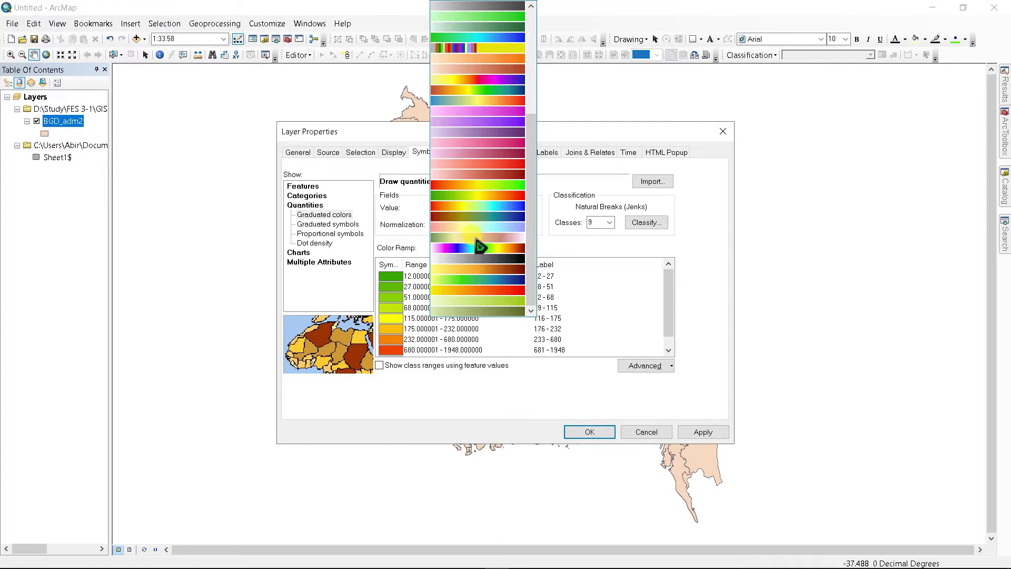
click(475, 198)
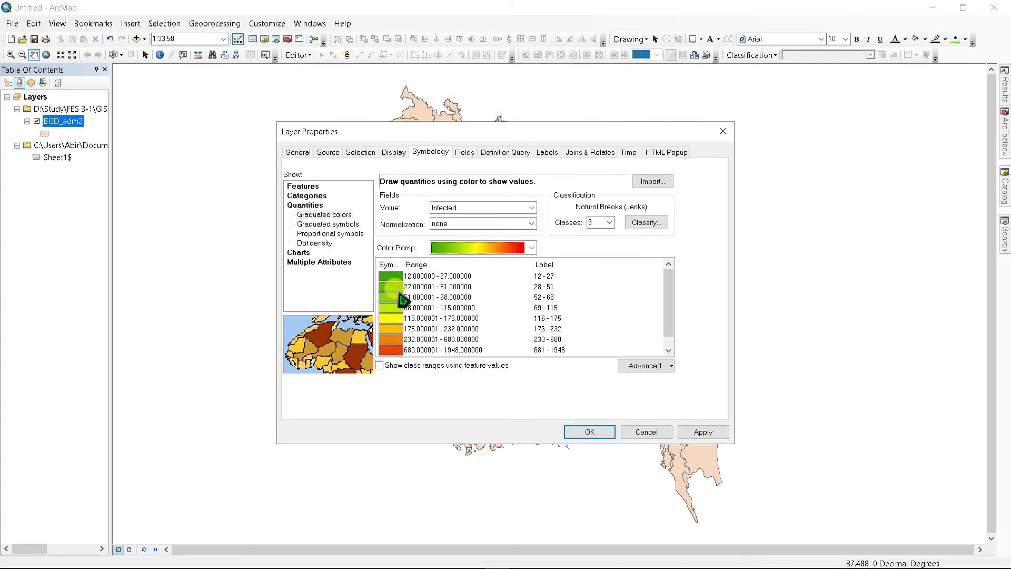
scroll(399, 345, down, 1)
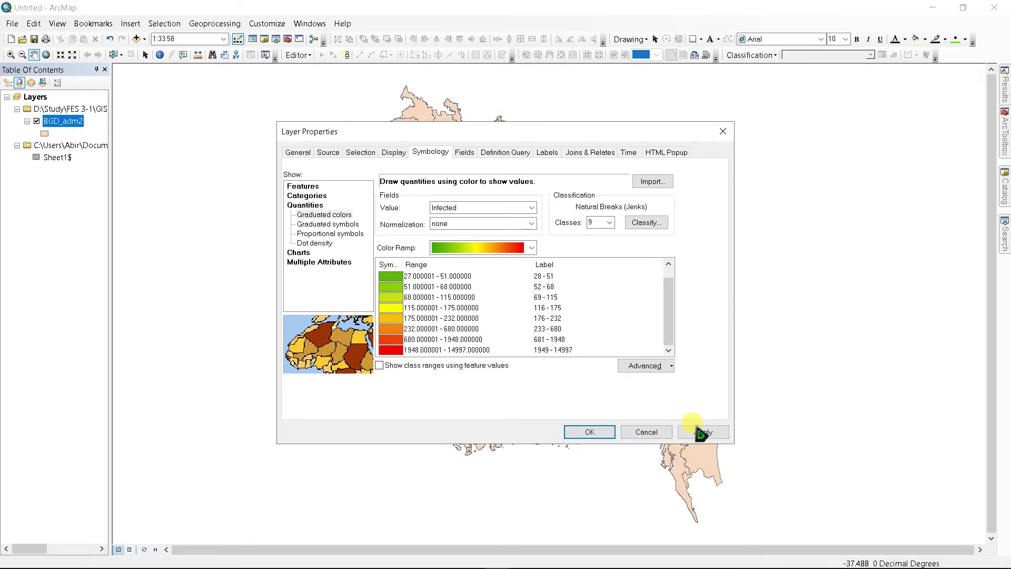
click(702, 432)
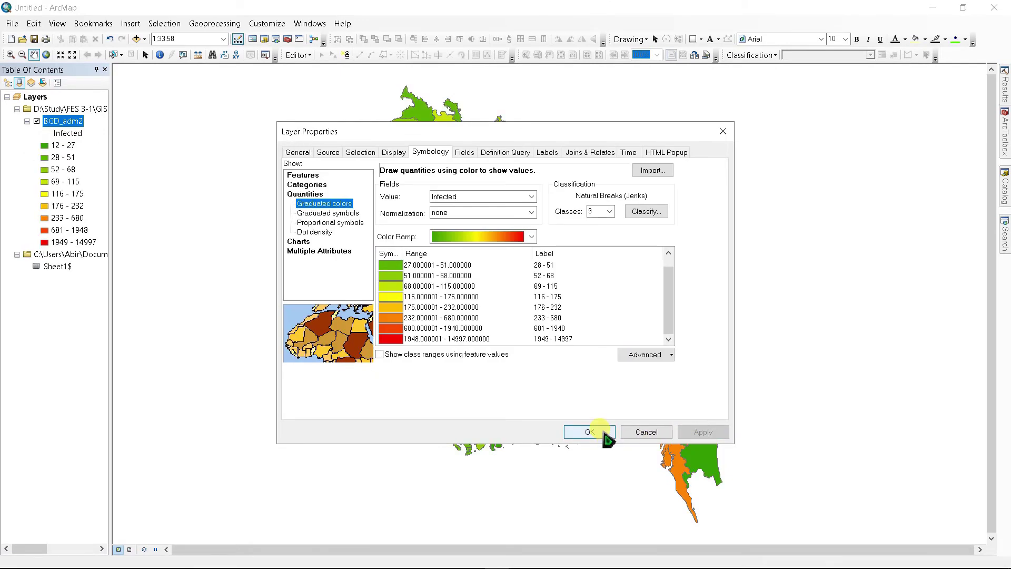
Confirm the layer symbology and switch to Layout View to see the shaded district map
click(589, 432)
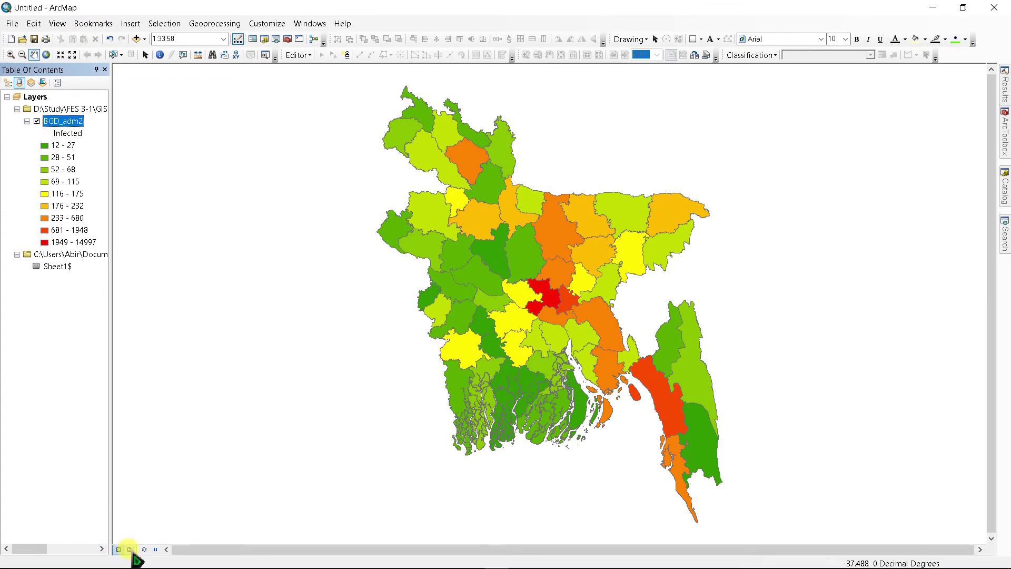
click(129, 550)
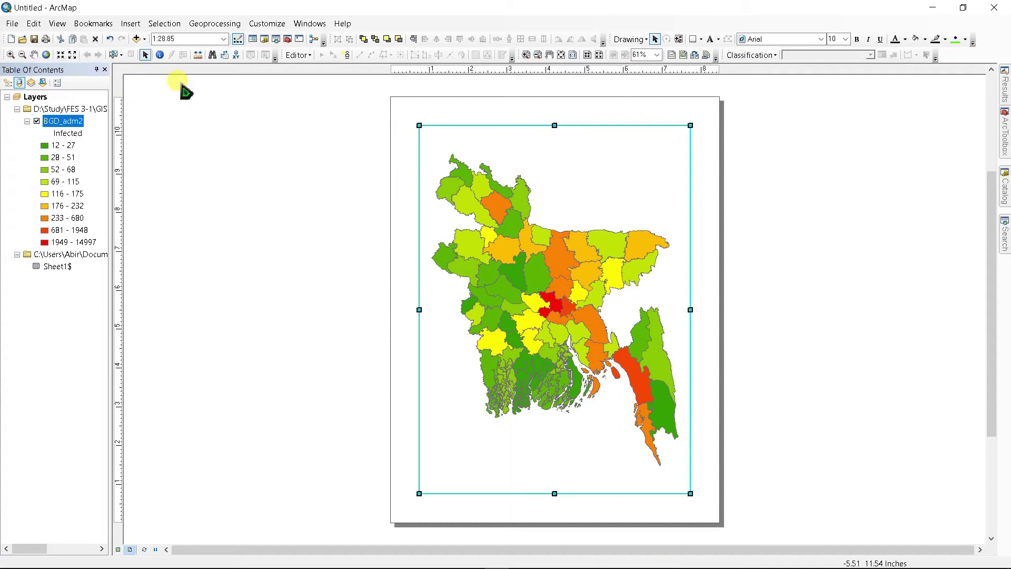
Insert a default legend for BGD_adm2's Infected classes and drag it lower on the page
click(131, 24)
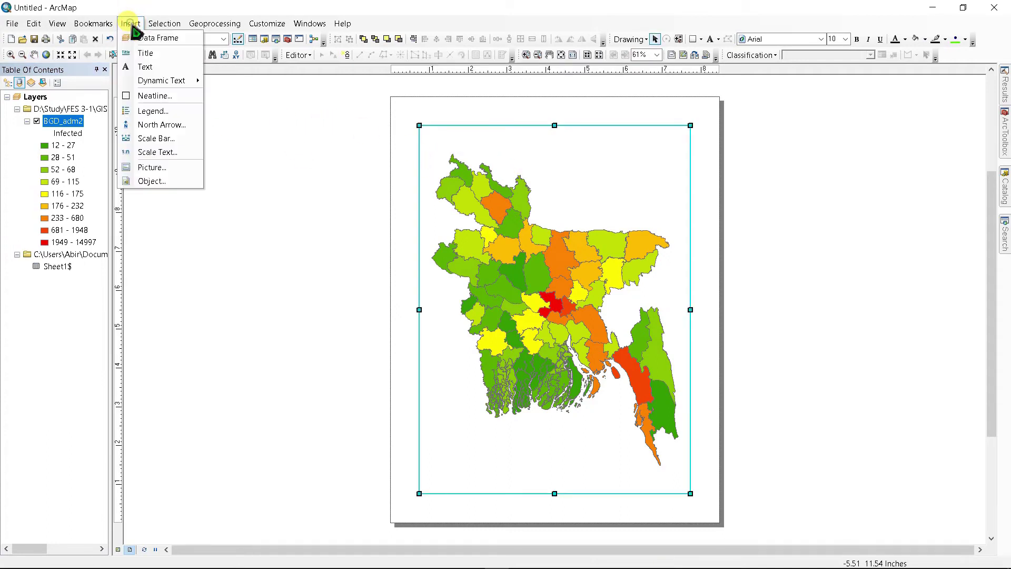
click(153, 111)
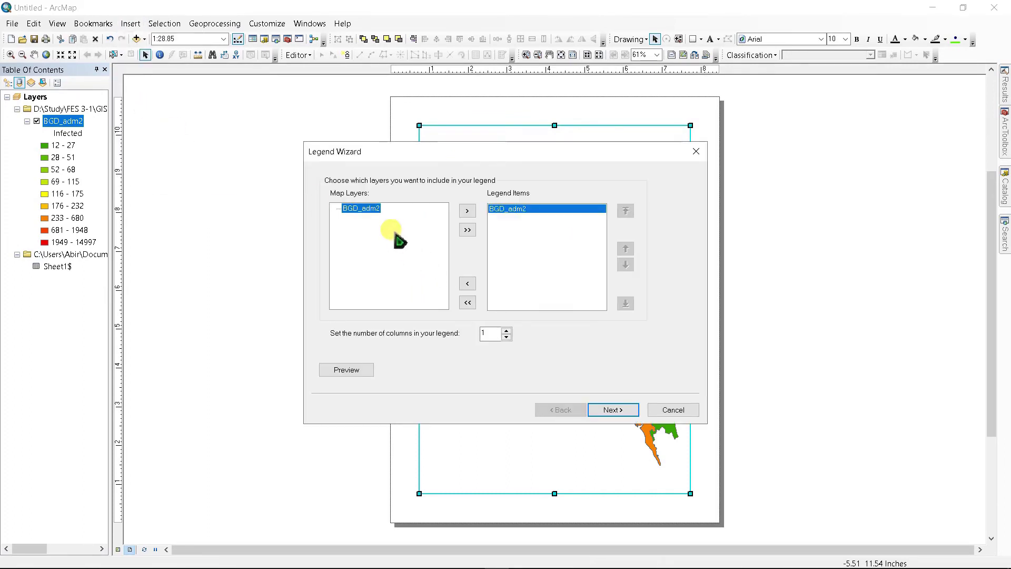
click(612, 411)
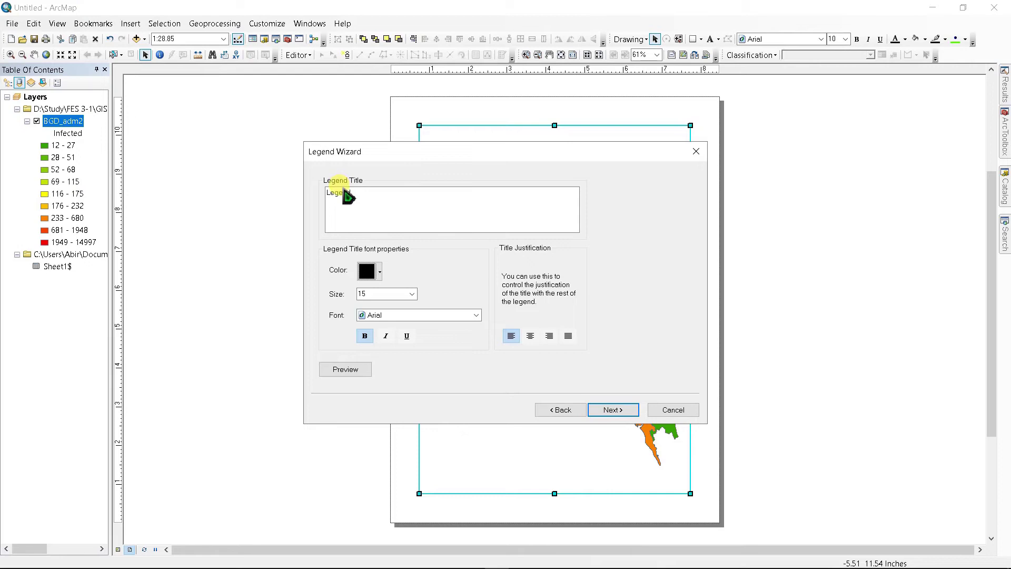
click(611, 409)
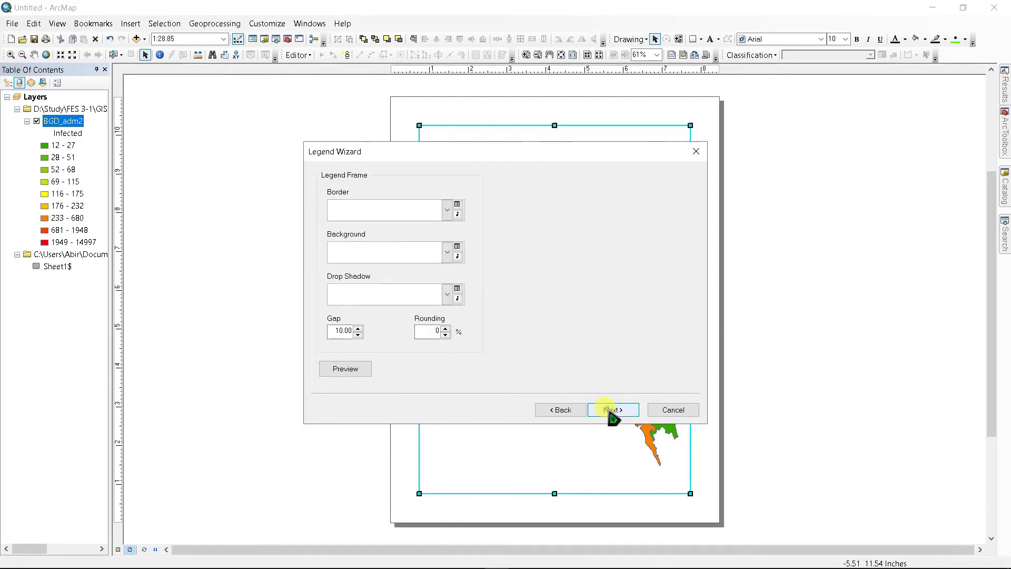
click(624, 410)
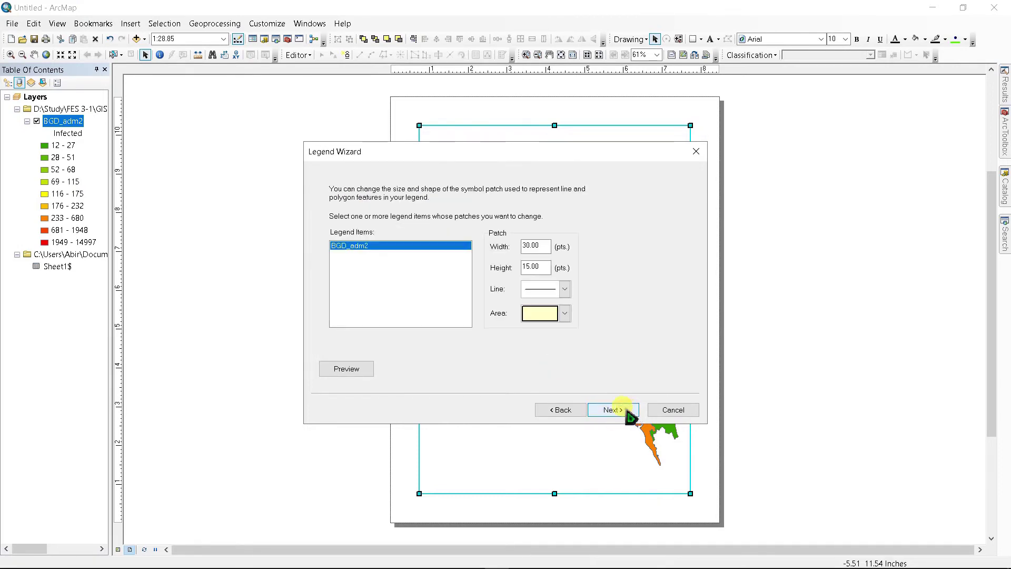
click(615, 408)
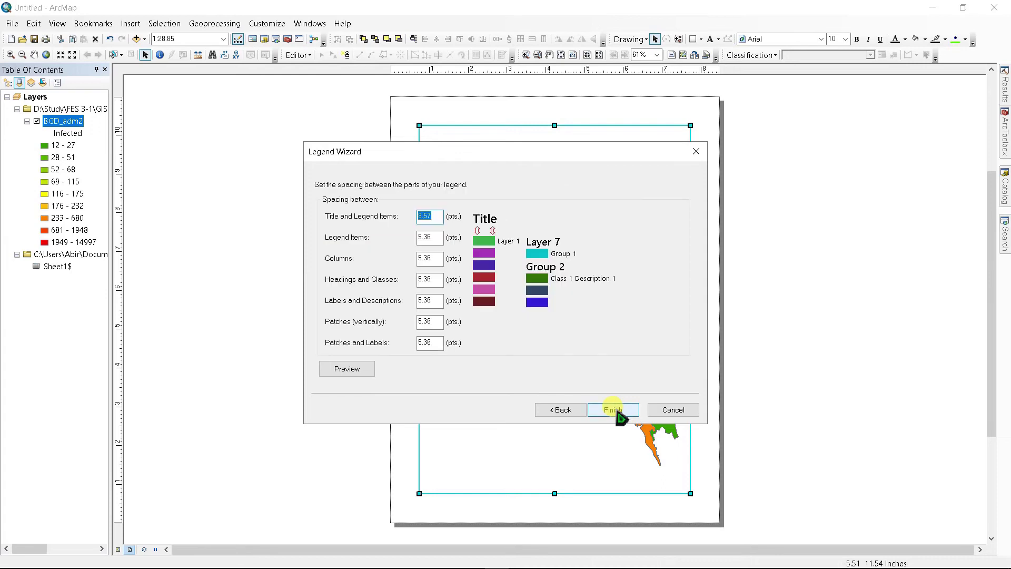
click(614, 410)
drag(473, 297, 452, 411)
Fit the map data frame to the page margins and shift the legend to the lower left
click(542, 174)
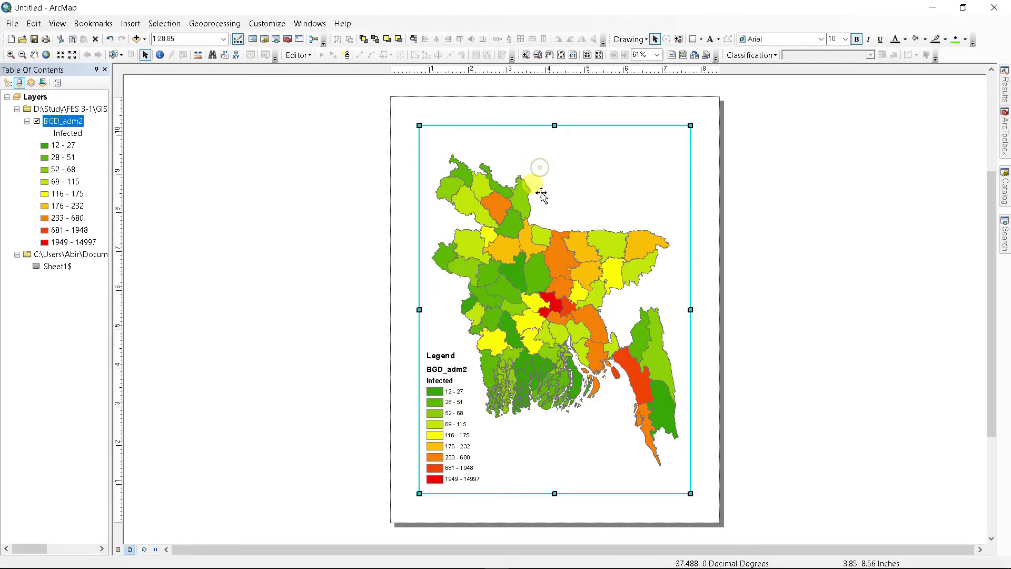
right_click(608, 204)
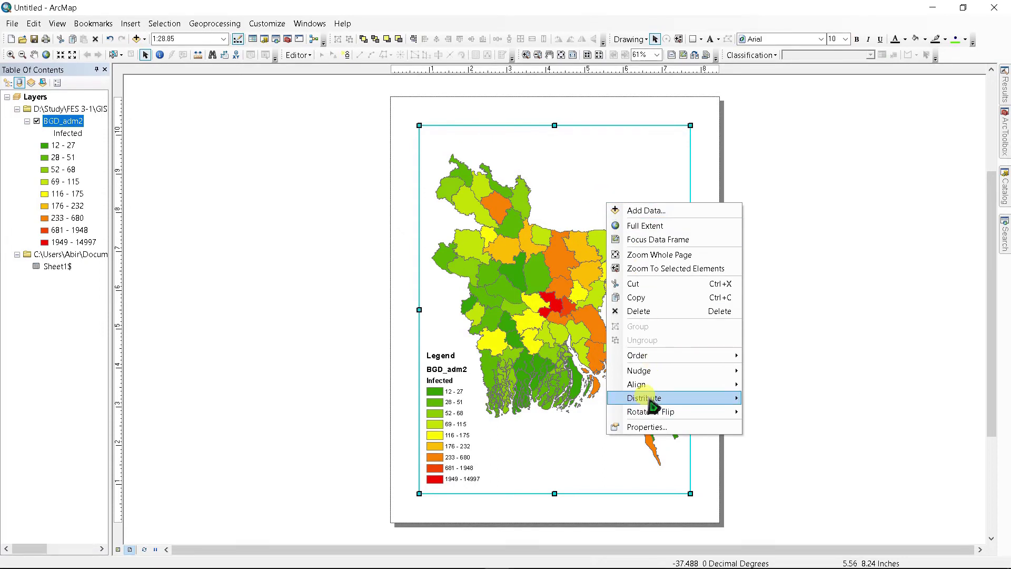
mouse_move(716, 405)
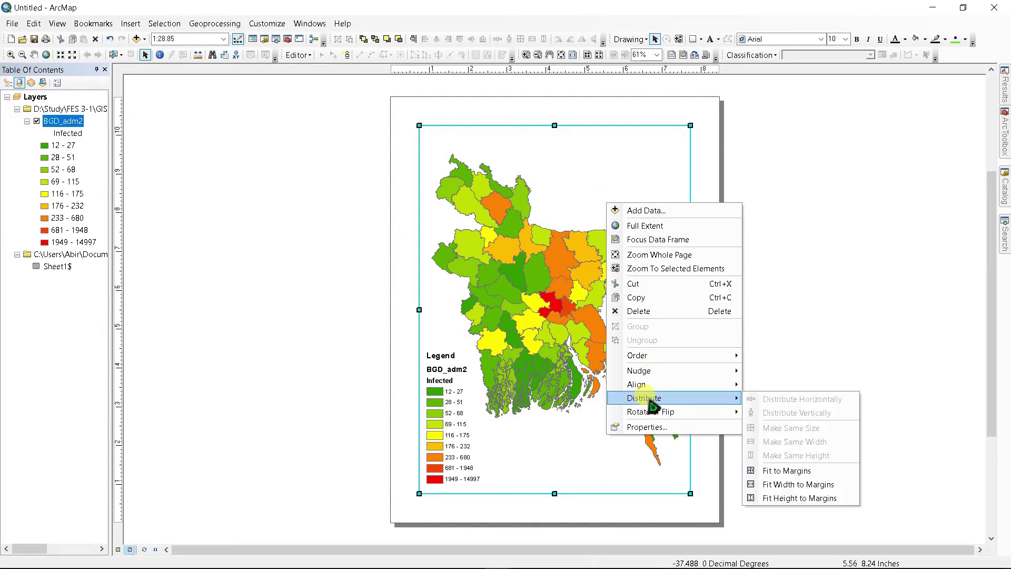
click(786, 472)
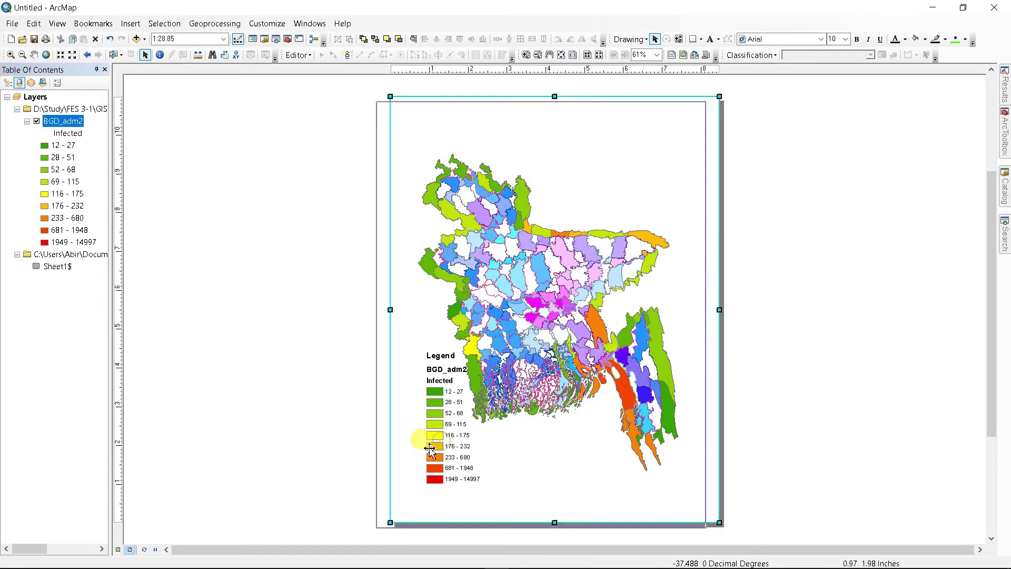
right_click(573, 220)
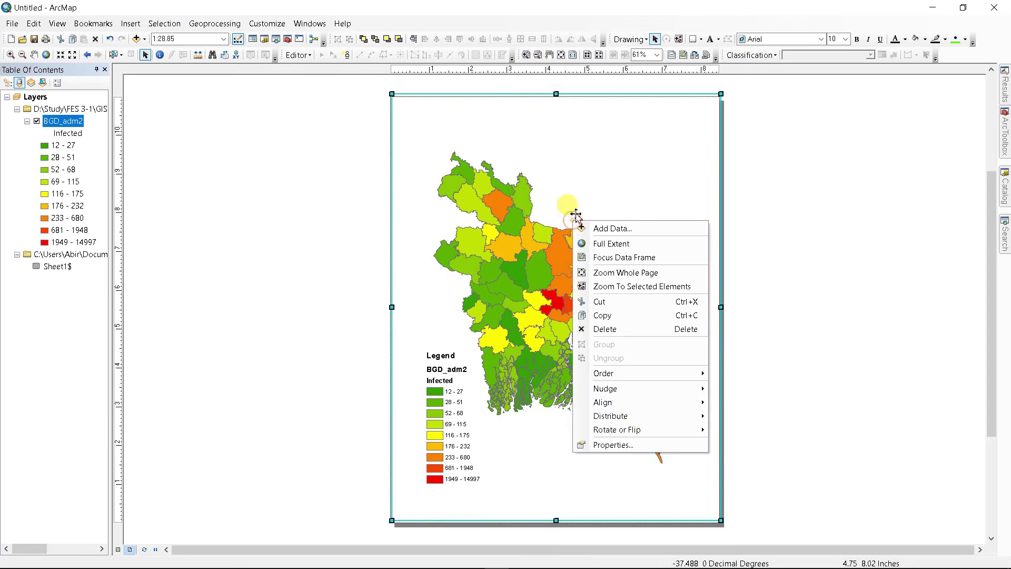
mouse_move(617, 421)
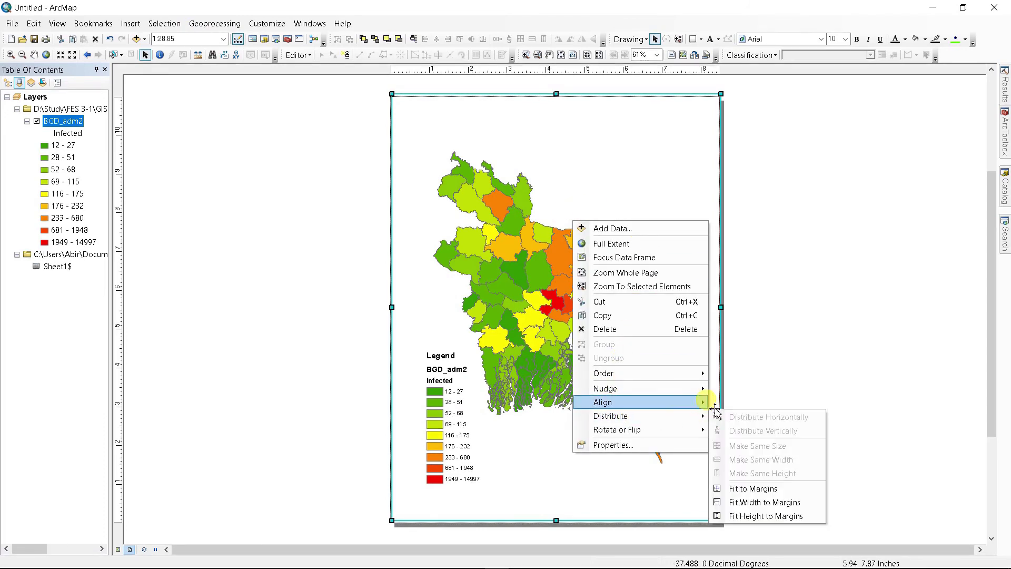
click(747, 485)
click(470, 436)
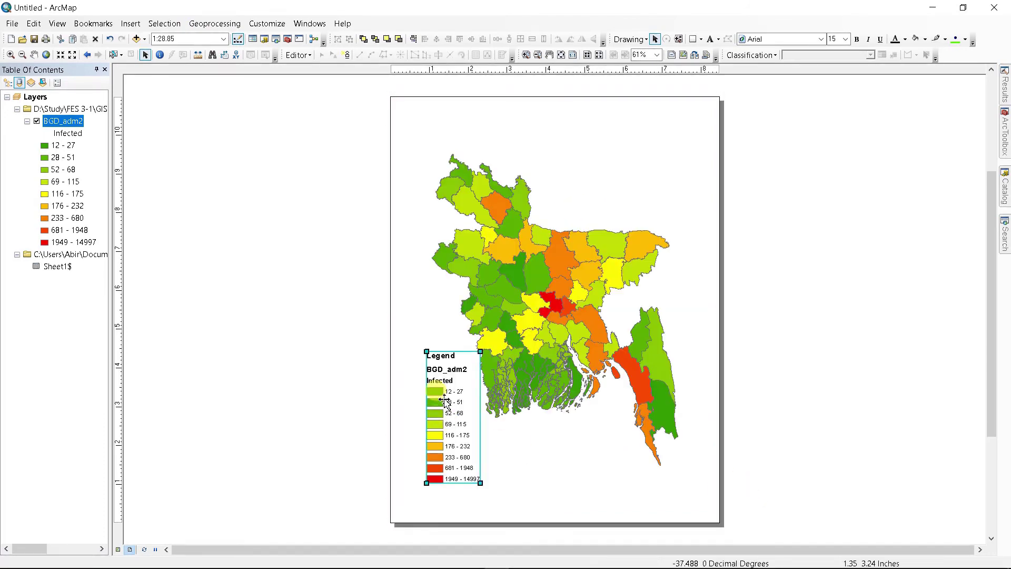
drag(445, 403, 421, 416)
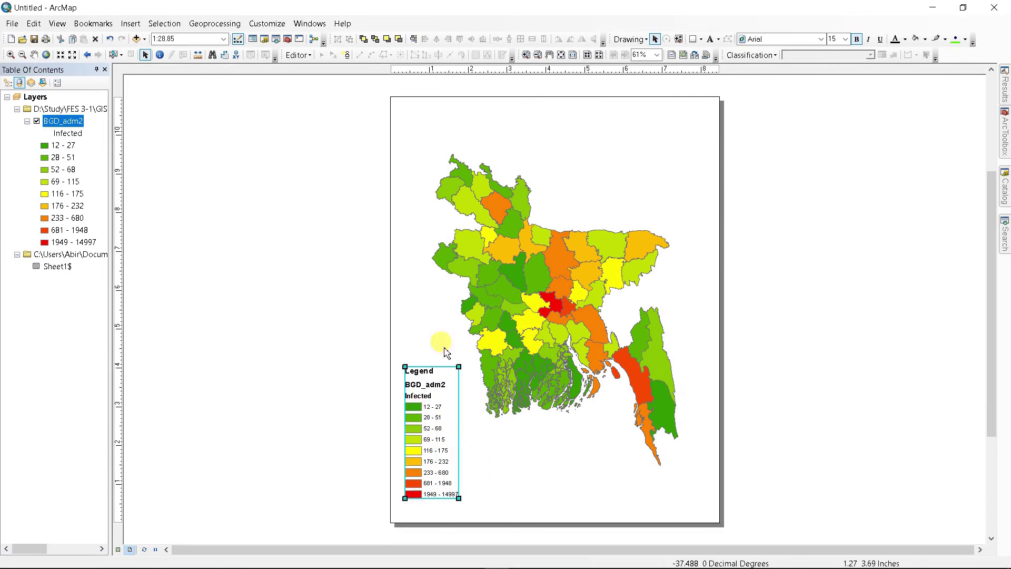
Insert the title 'Covid-19 Pendemic In Bangladish' and drag it toward the top of the page
click(131, 24)
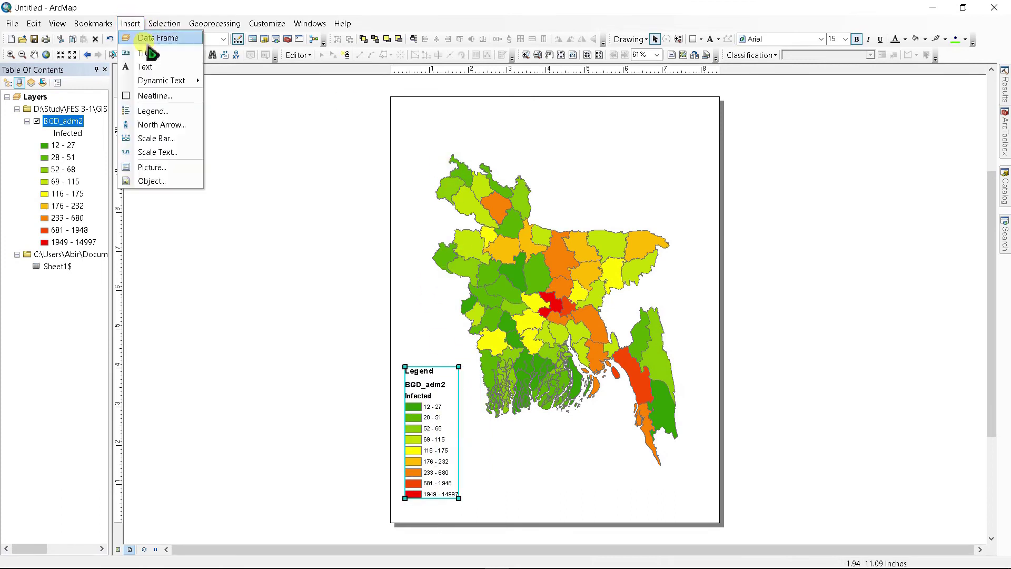
click(147, 51)
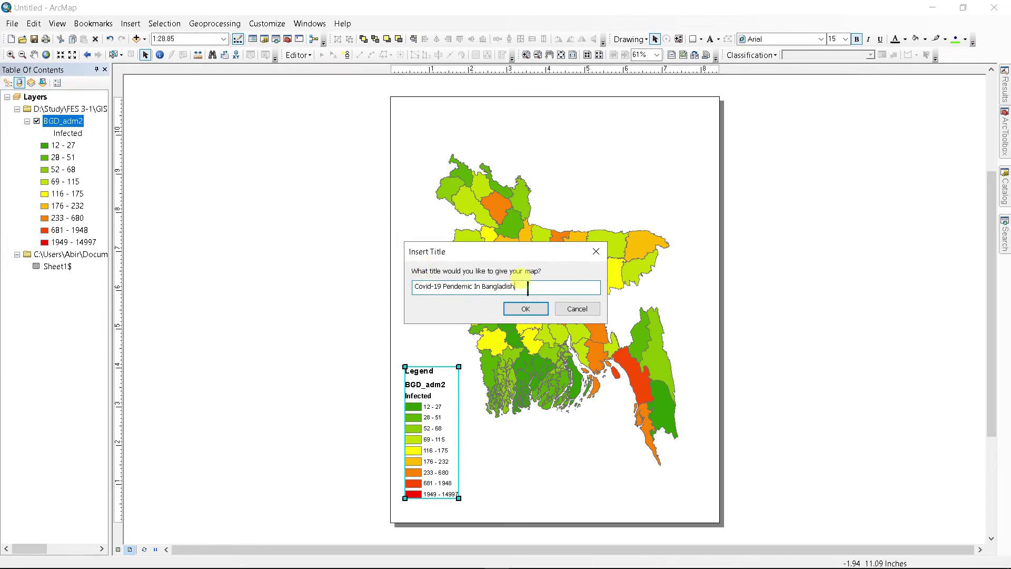
click(526, 310)
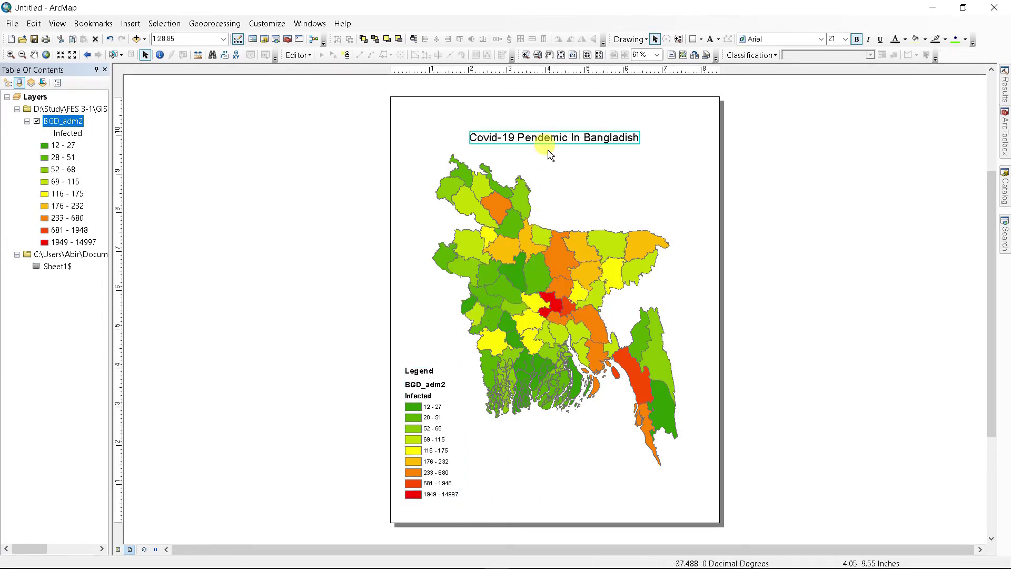
drag(548, 141, 536, 120)
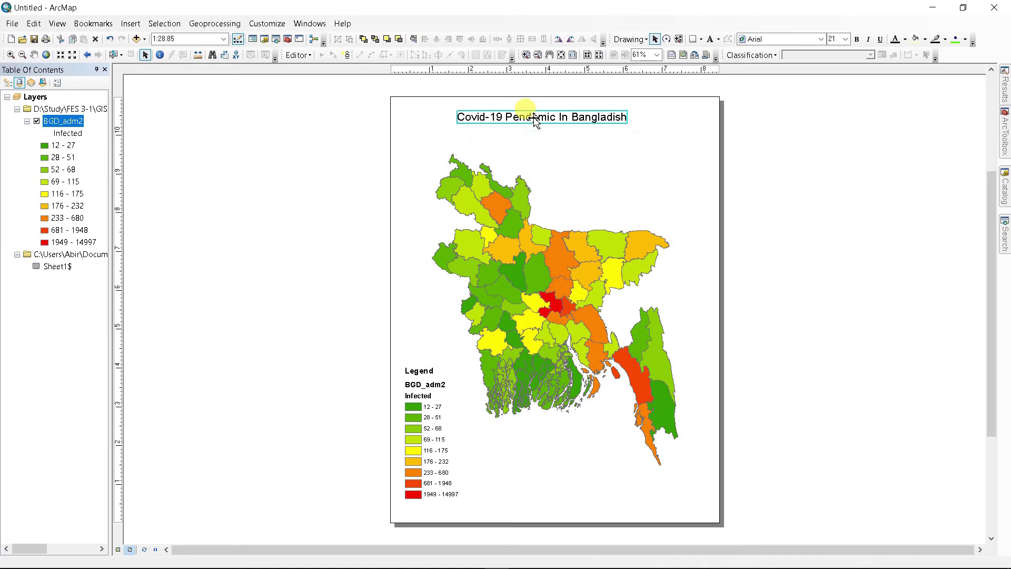
Make the title bold 36-point Times New Roman and nudge it slightly right
right_click(536, 121)
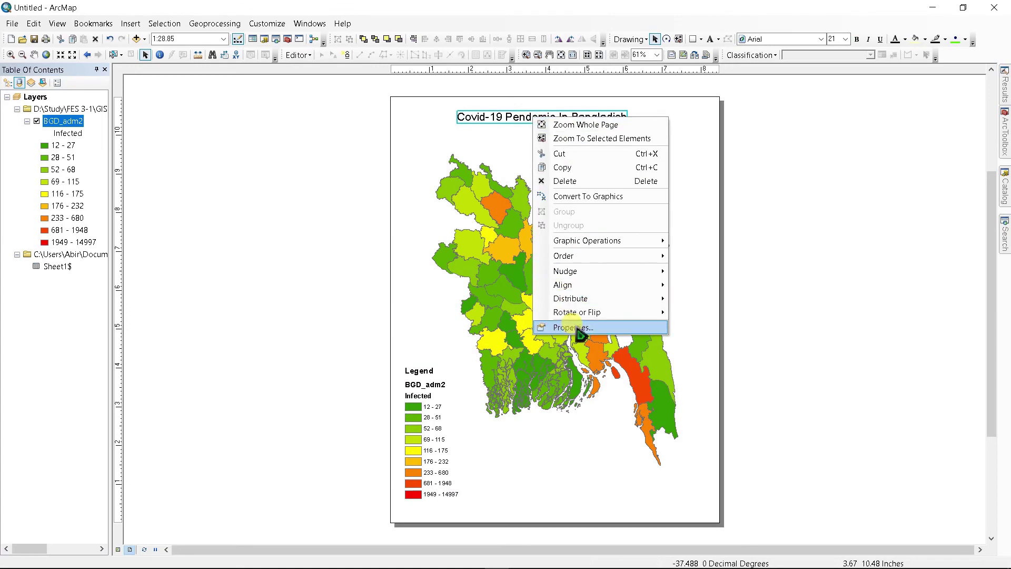
click(573, 328)
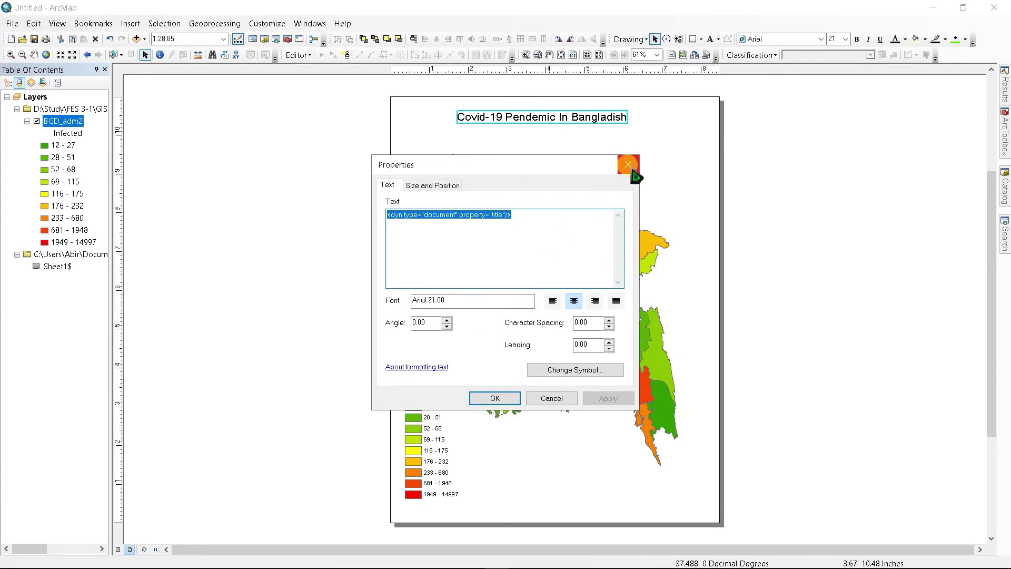
click(560, 374)
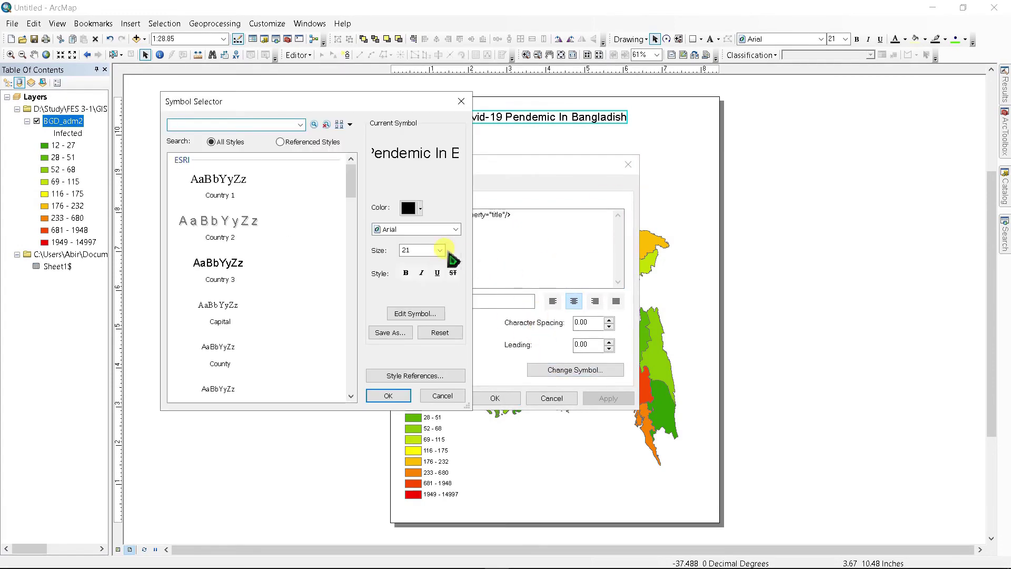
click(455, 229)
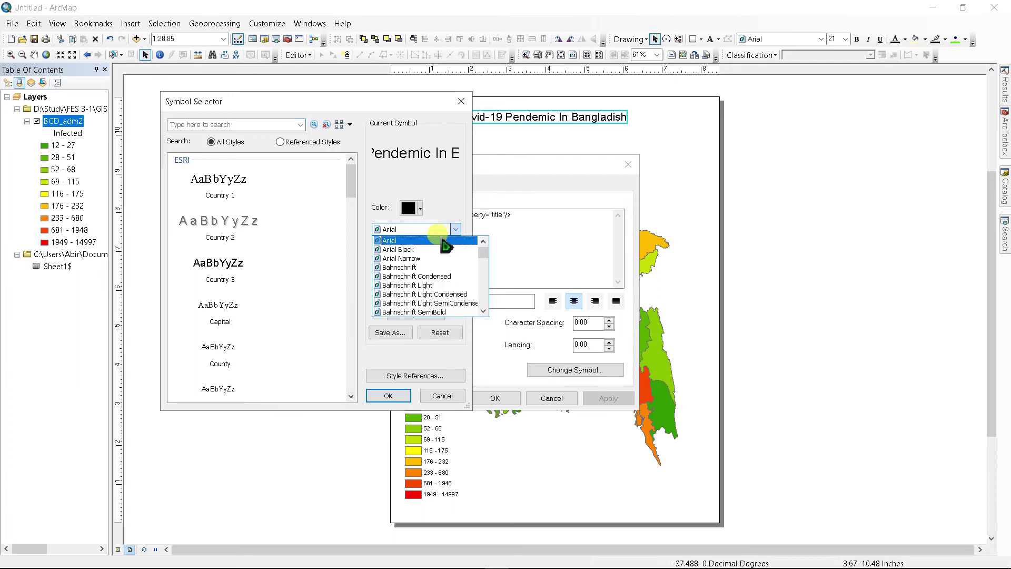
key(t)
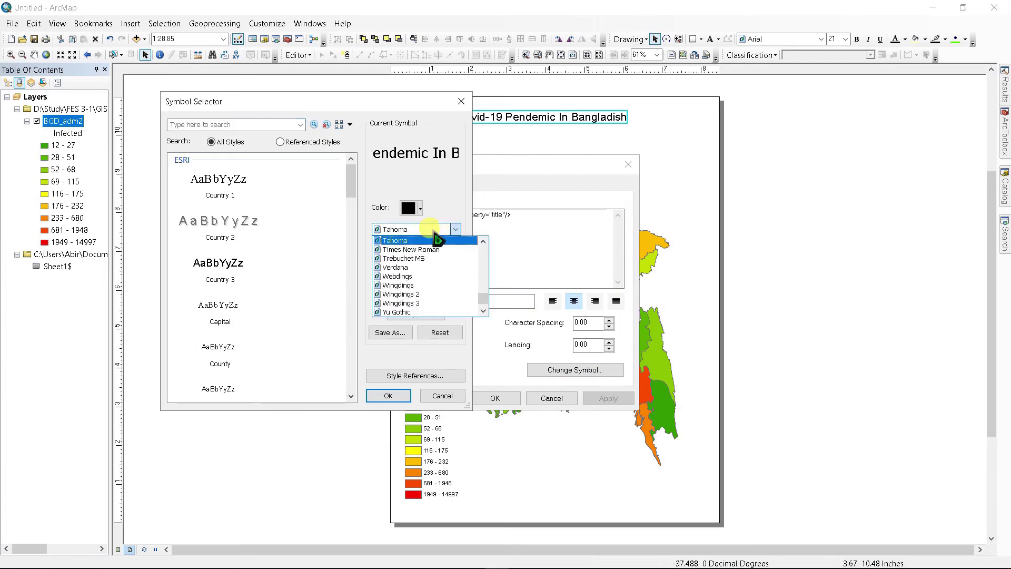
click(421, 250)
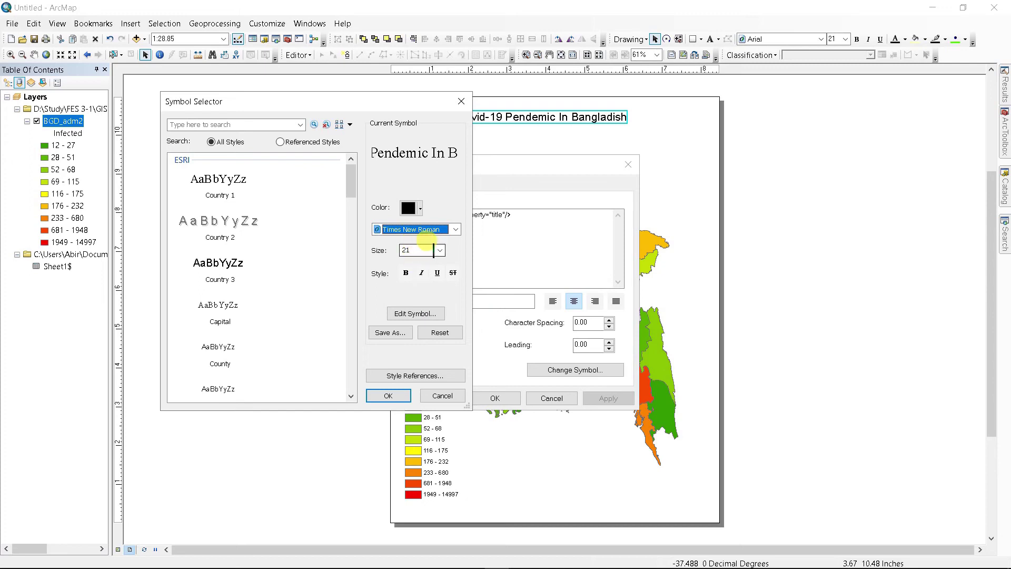
click(440, 250)
click(411, 312)
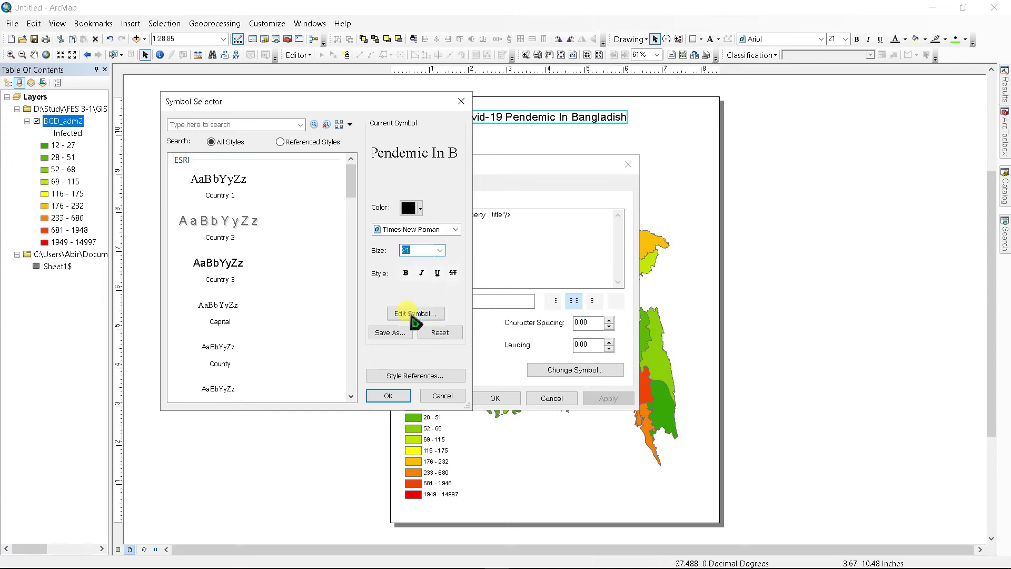
click(405, 273)
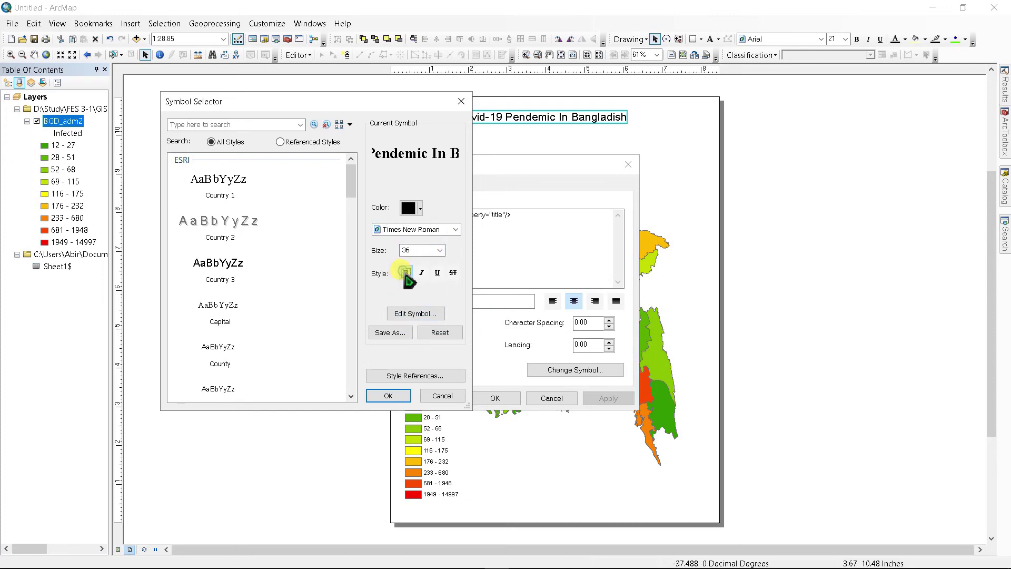
click(386, 396)
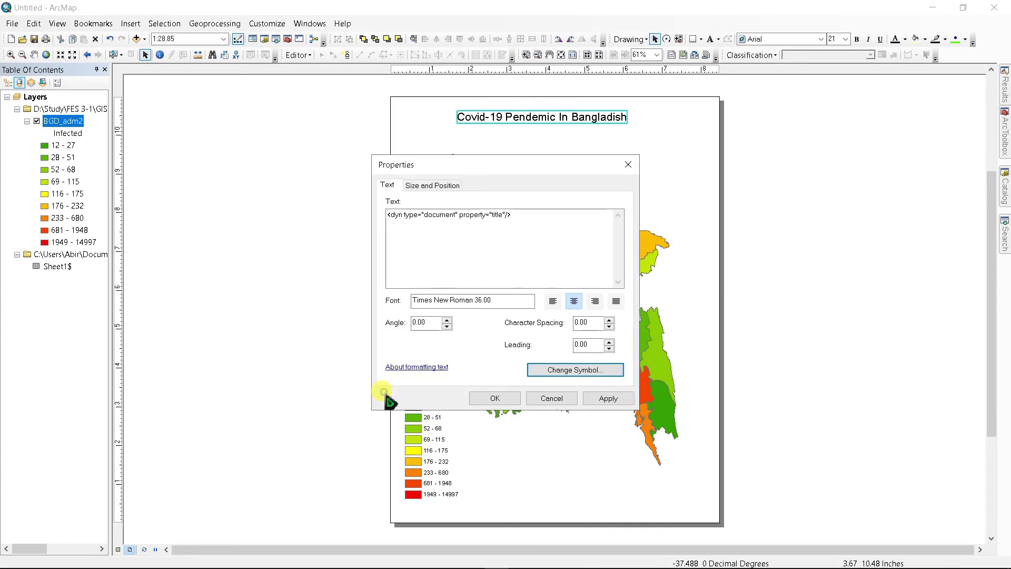
click(503, 399)
drag(537, 128, 553, 127)
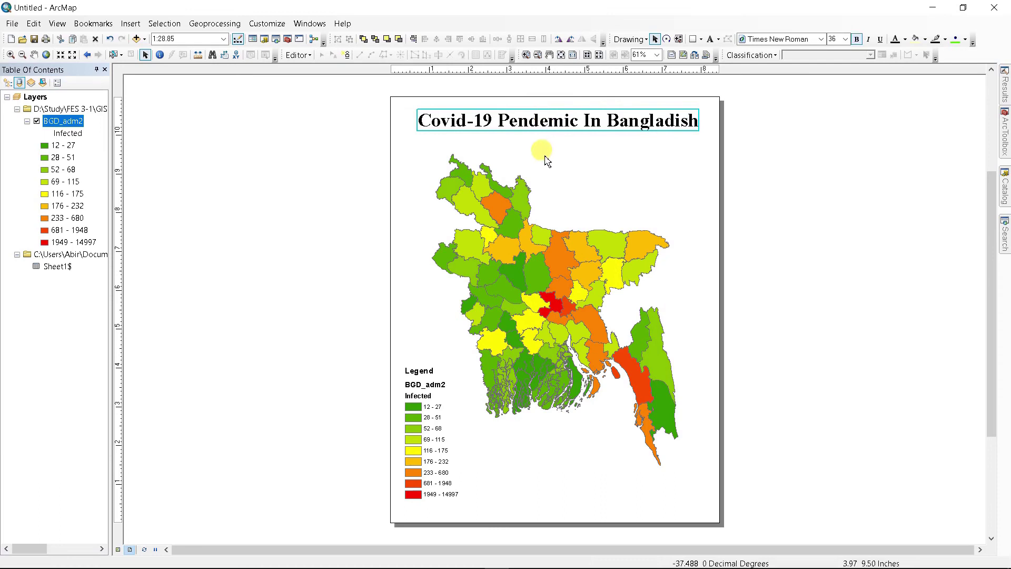
Insert an ESRI North 3 north arrow and place it at the map's upper right
click(131, 23)
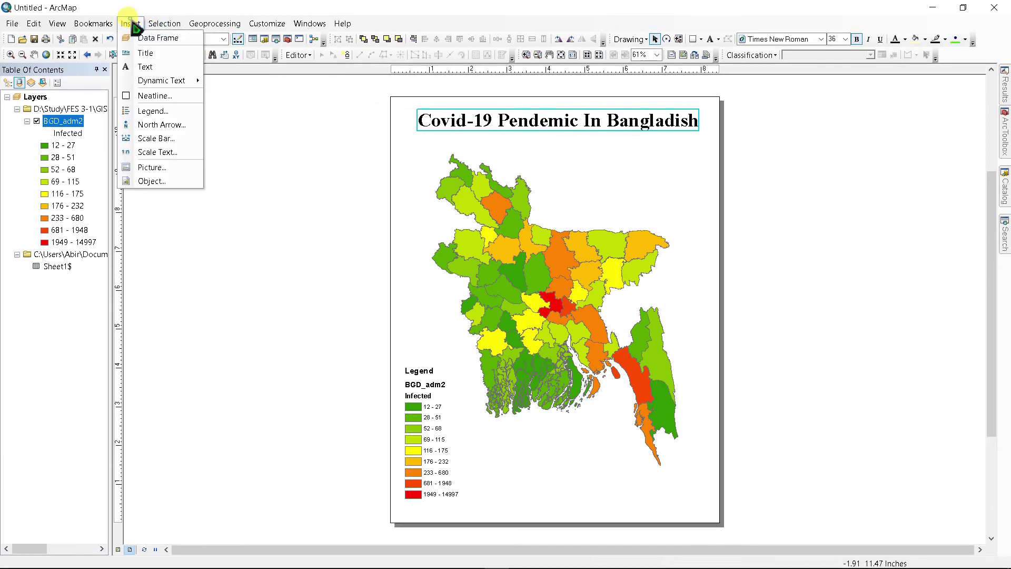
click(160, 125)
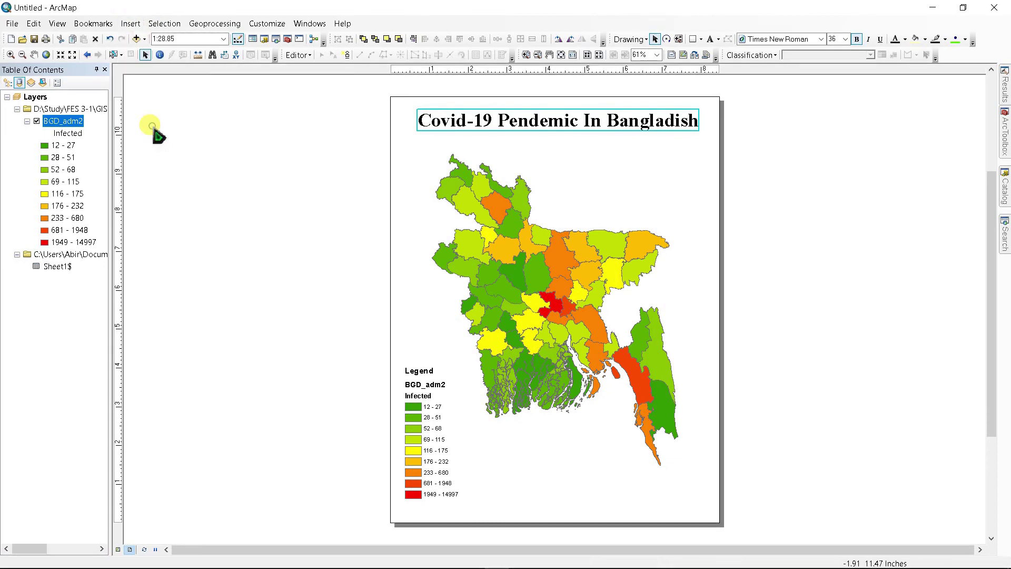
click(179, 87)
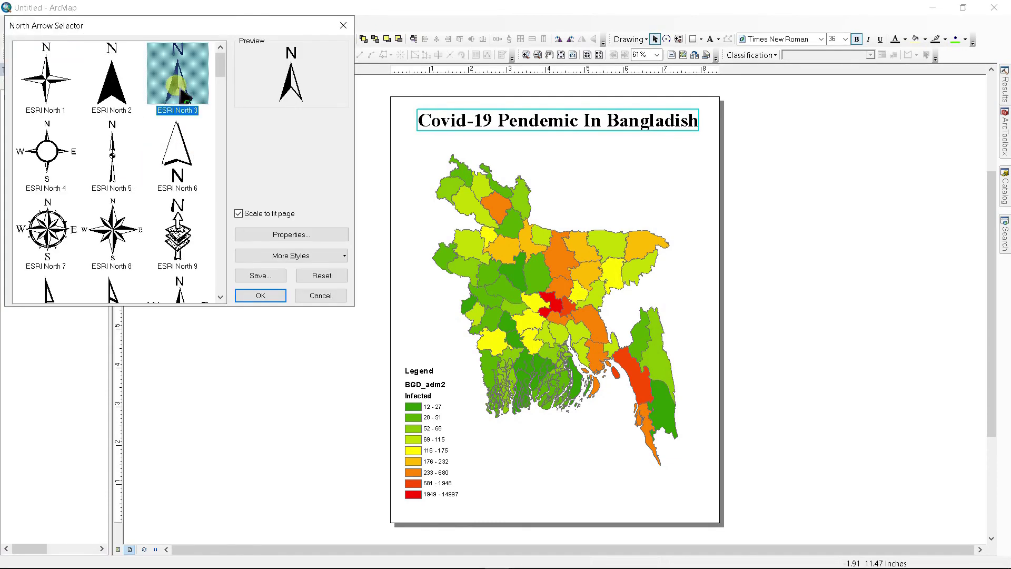
click(260, 296)
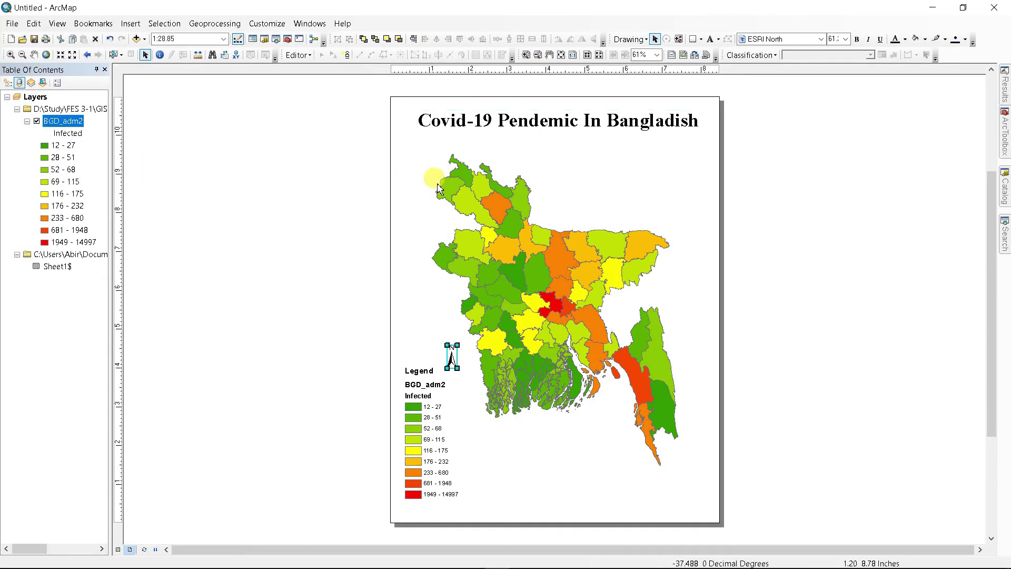
drag(452, 359, 710, 181)
click(532, 275)
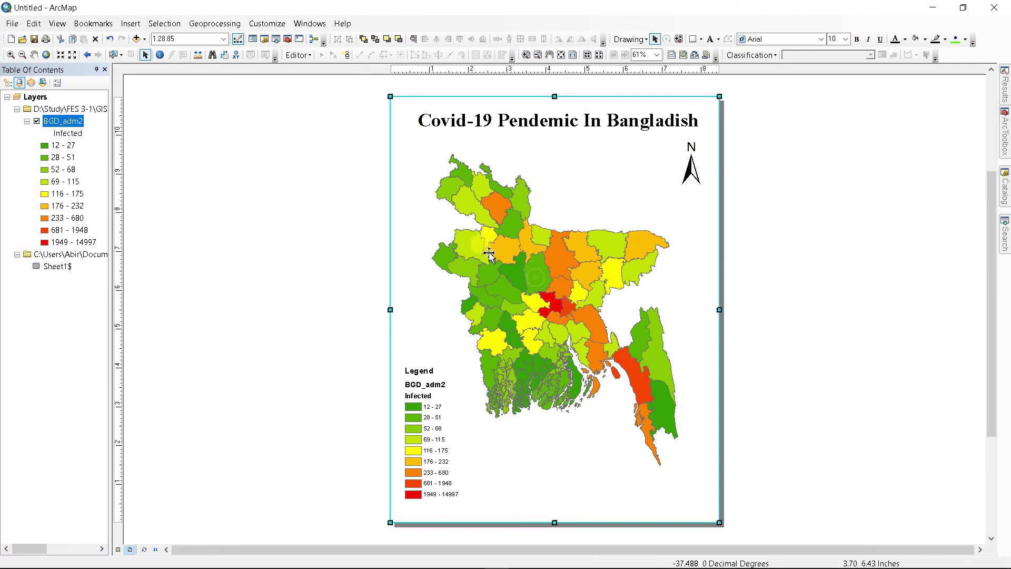
Insert a Scale Line 1 scale bar and move it to the layout's bottom right
click(130, 23)
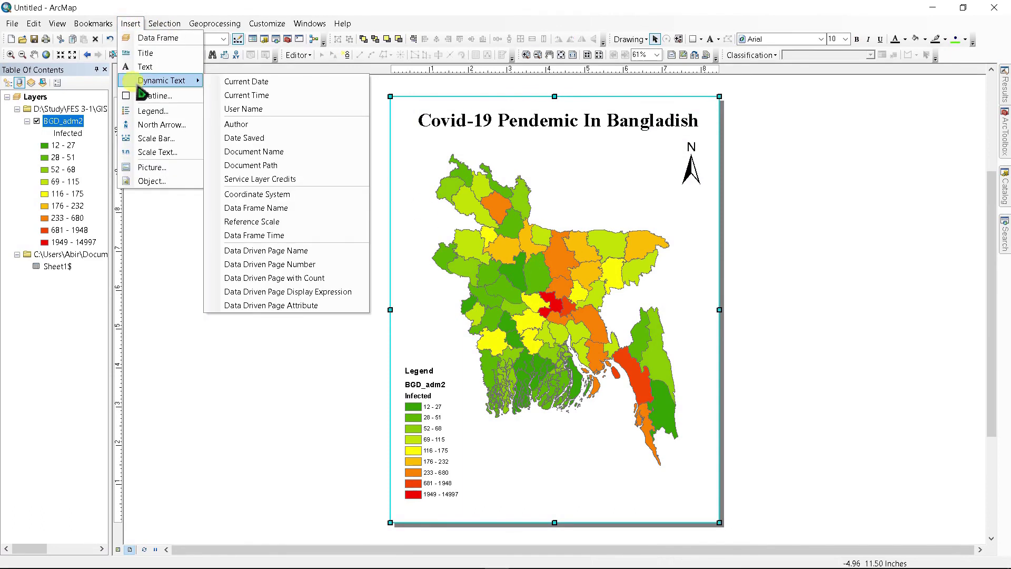
click(150, 138)
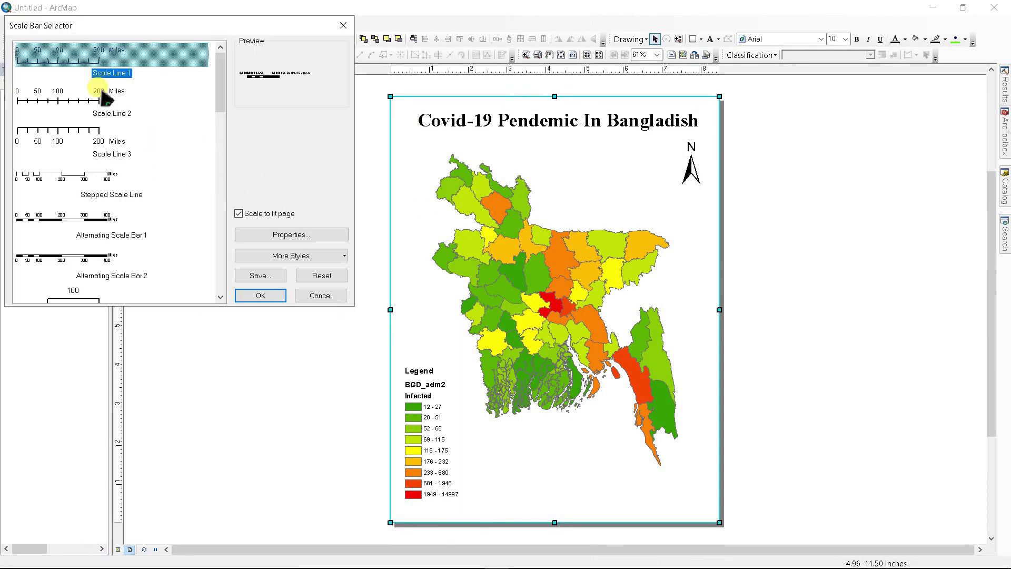
click(260, 297)
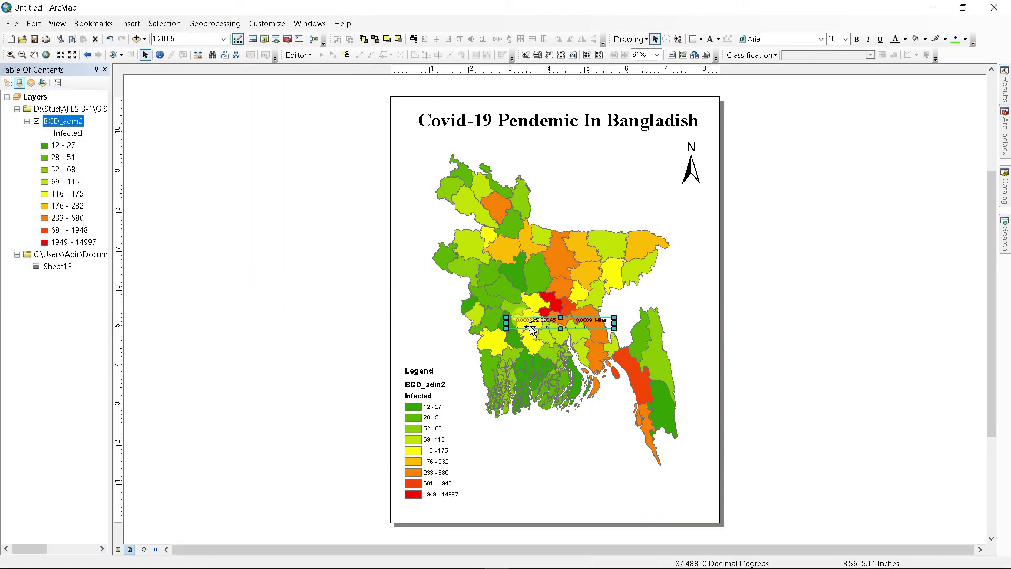
drag(530, 327, 628, 507)
Set the scale bar's division units to Kilometers
right_click(686, 506)
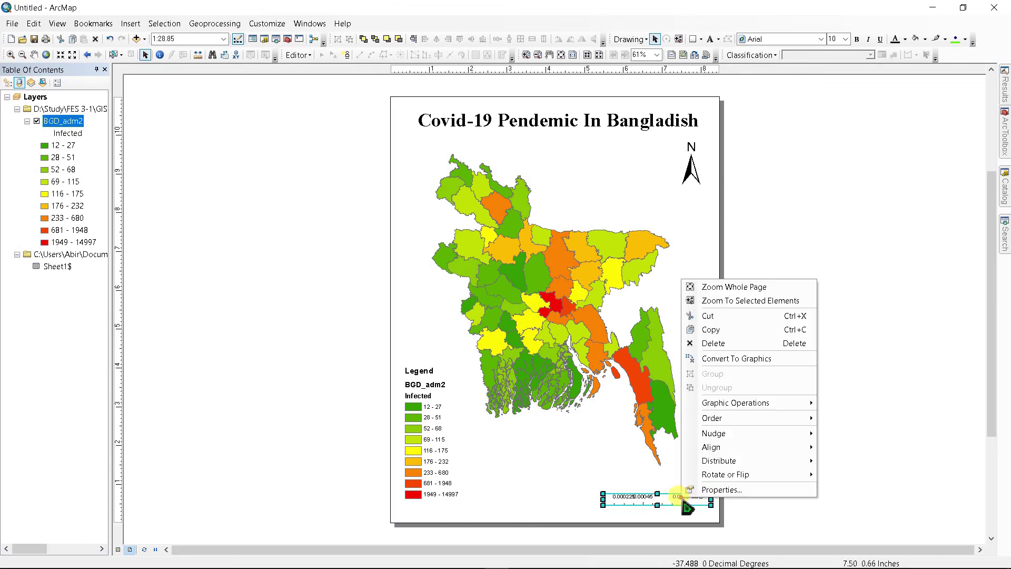
click(694, 489)
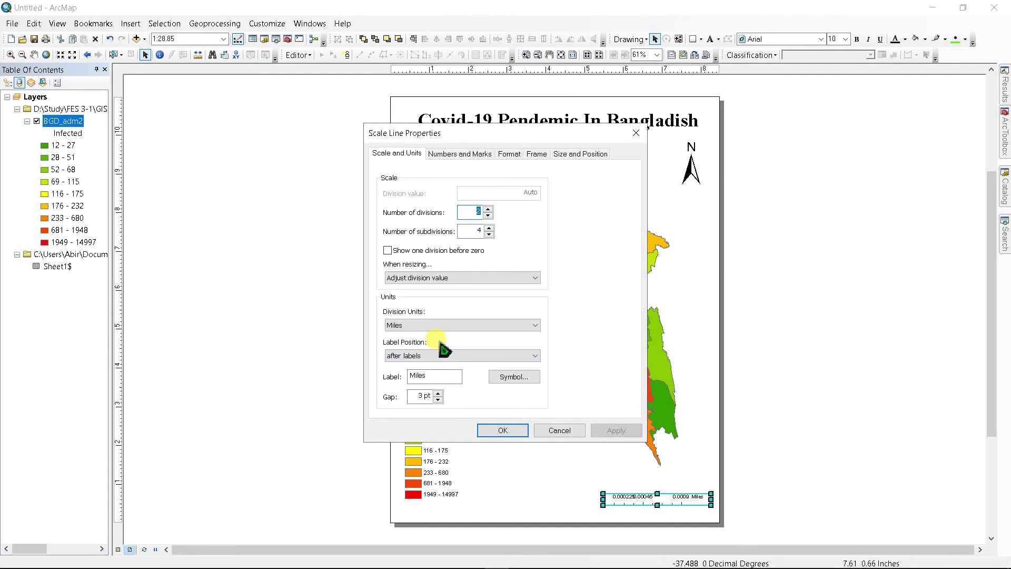
click(440, 326)
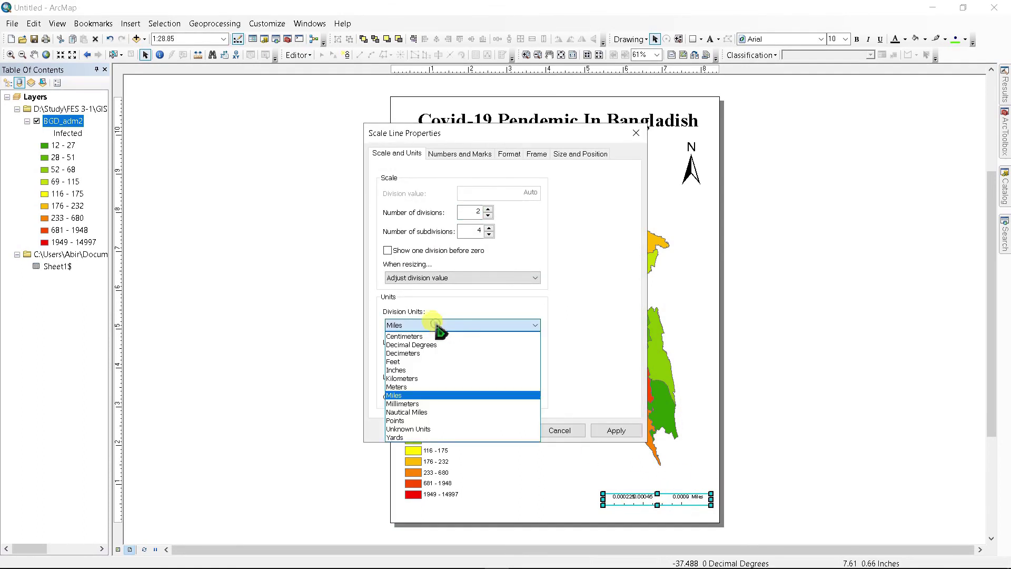
click(406, 378)
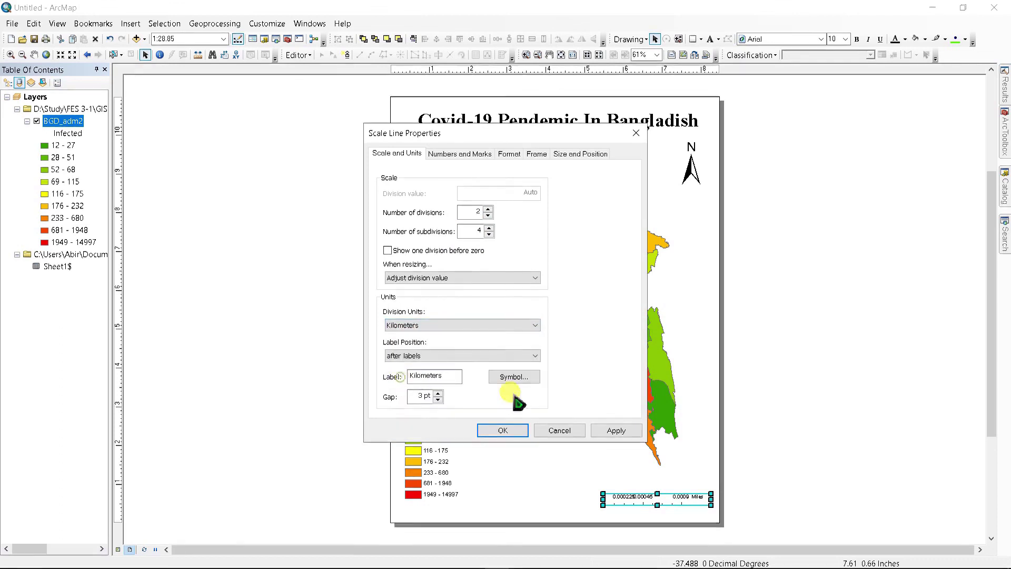
click(503, 430)
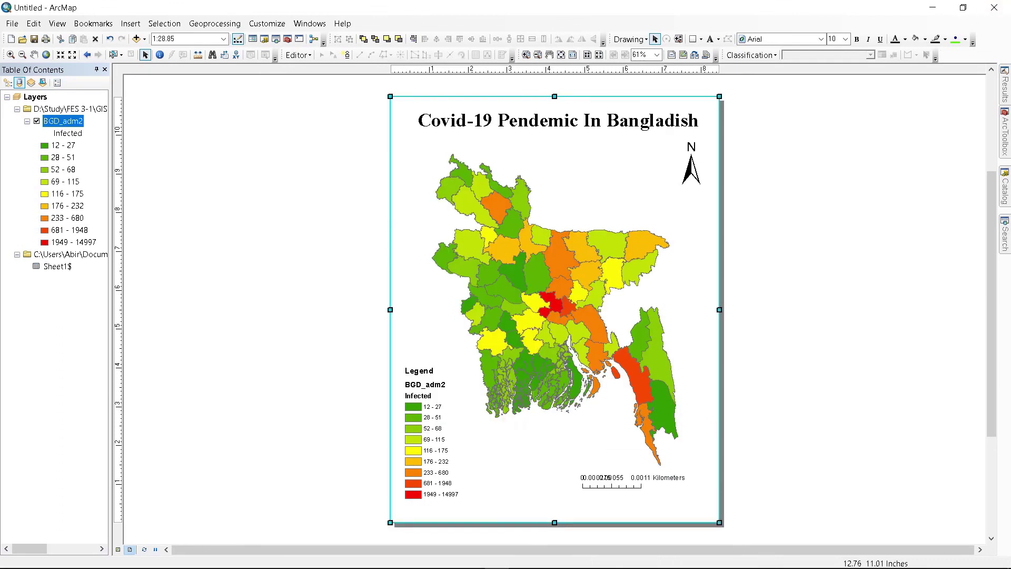
click(11, 25)
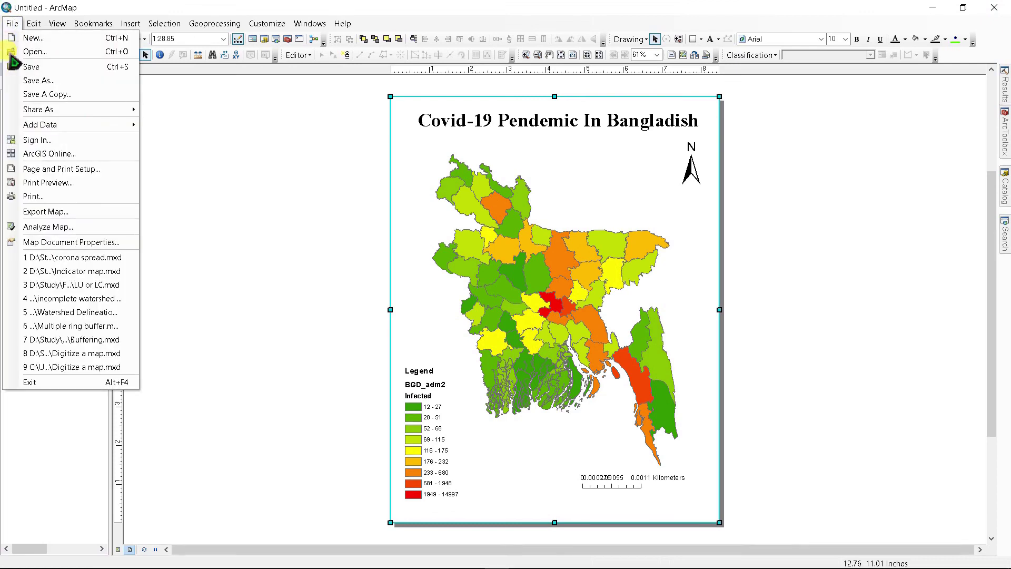
click(32, 211)
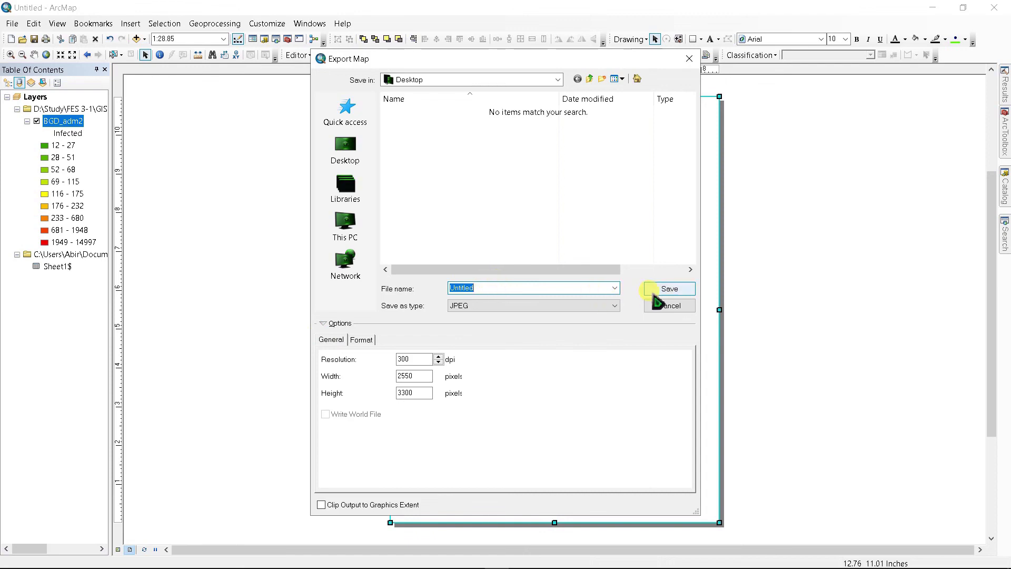
click(690, 59)
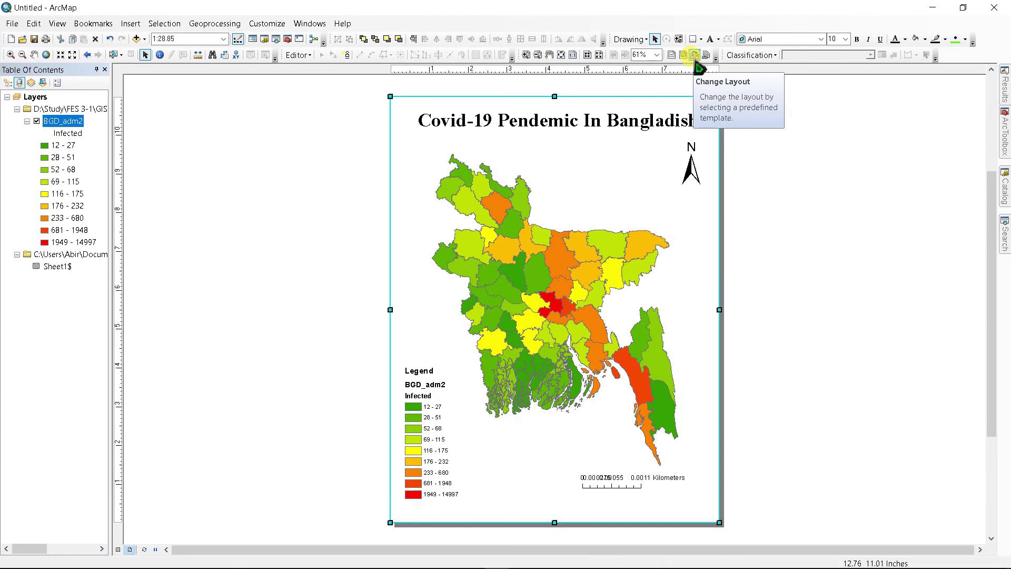